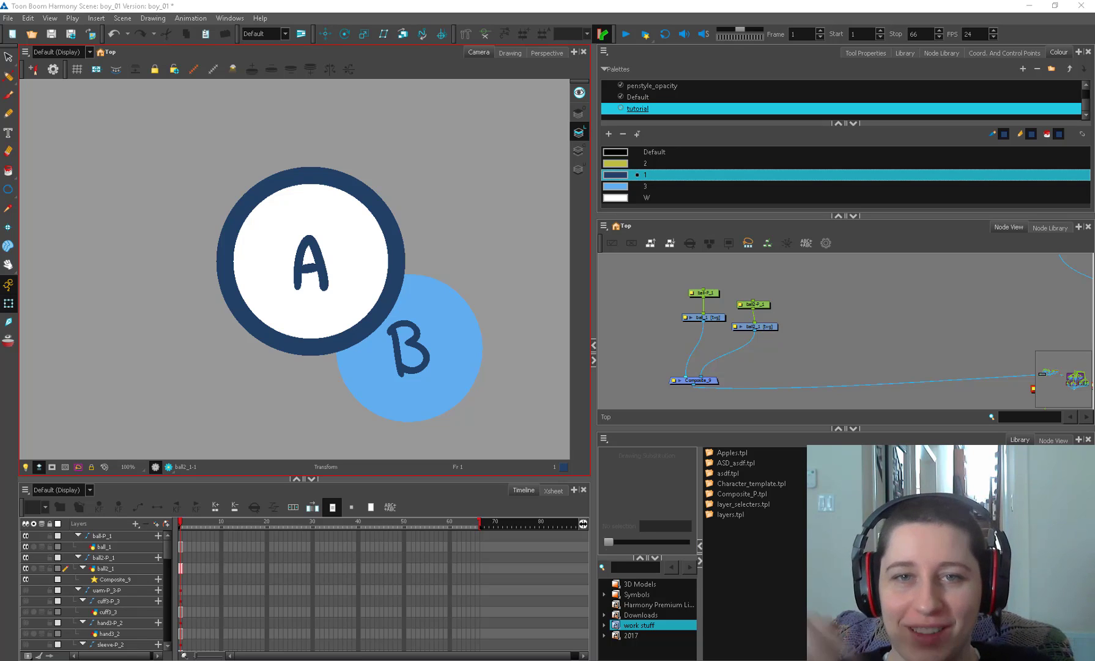
Arrange the peg and drawing nodes of ball and ball2 side by side above the composite.
drag(766, 327, 762, 328)
click(783, 319)
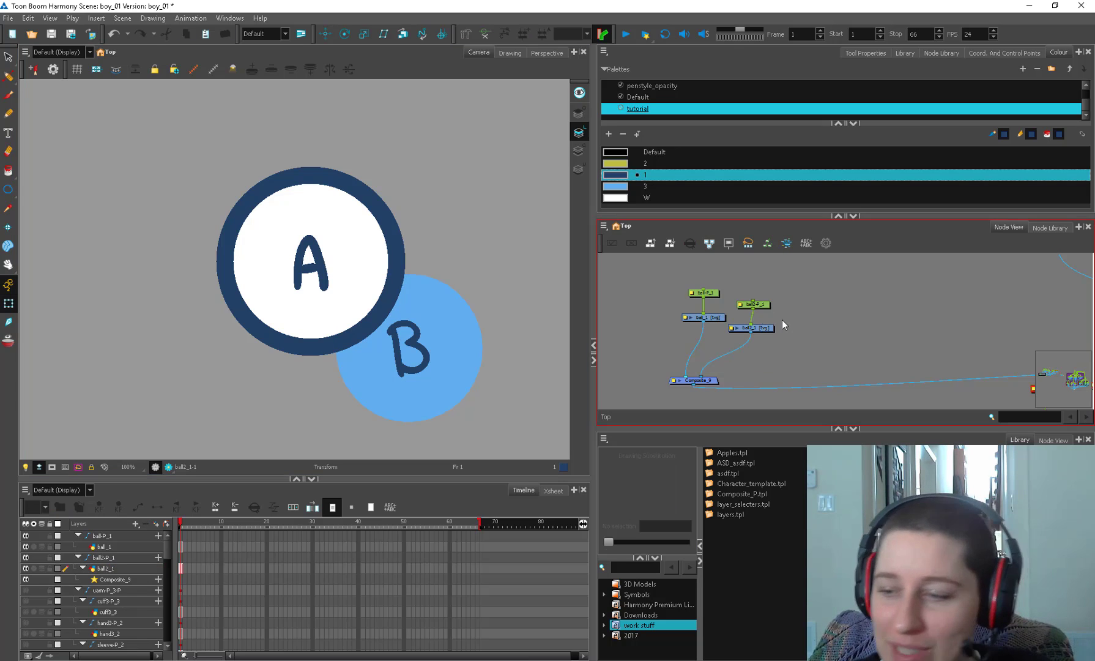
drag(725, 282, 698, 321)
drag(710, 318, 700, 313)
mouse_move(779, 297)
mouse_down()
mouse_move(751, 332)
mouse_move(767, 312)
mouse_up()
click(788, 317)
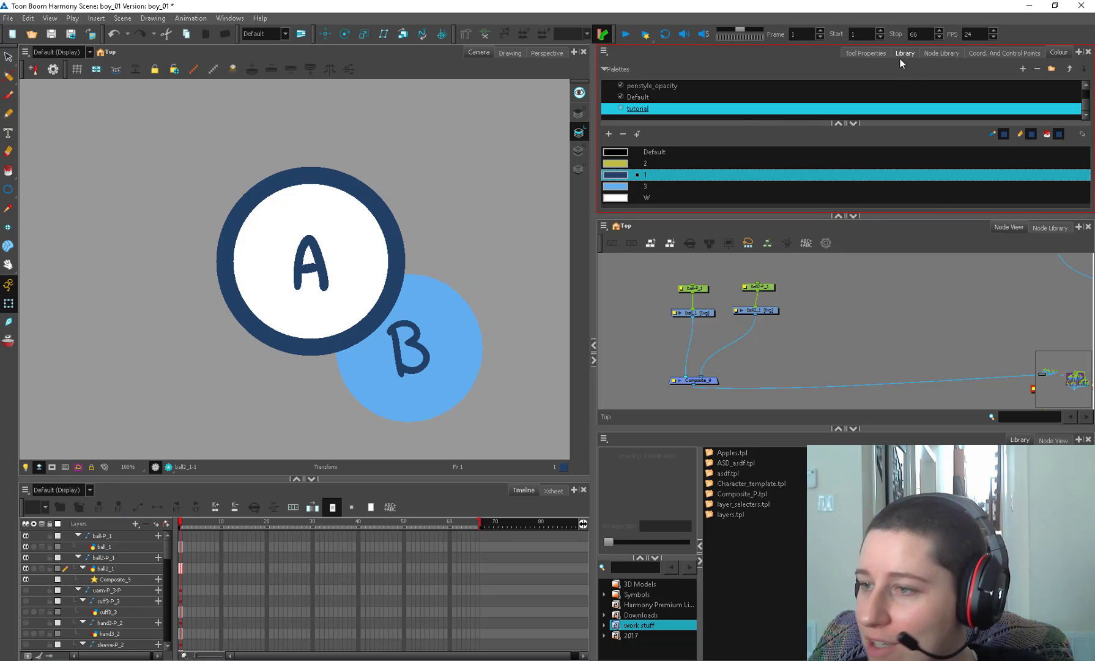
Search the node library for "matt" and add a Matte-Resize node beside the ball network.
click(942, 52)
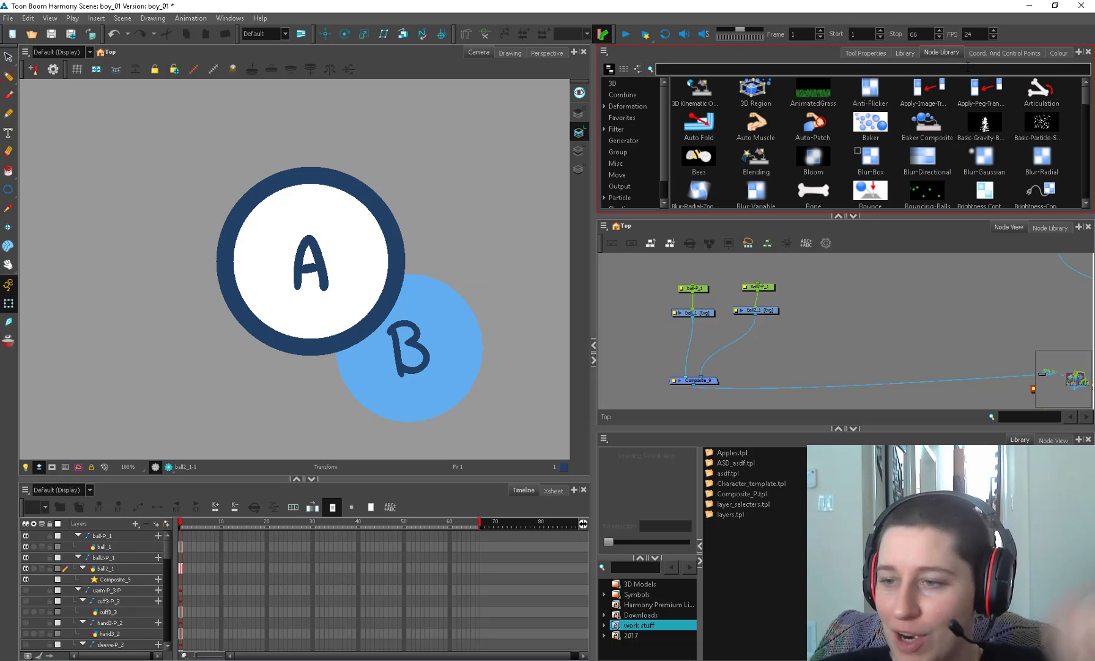
click(968, 68)
text(matt)
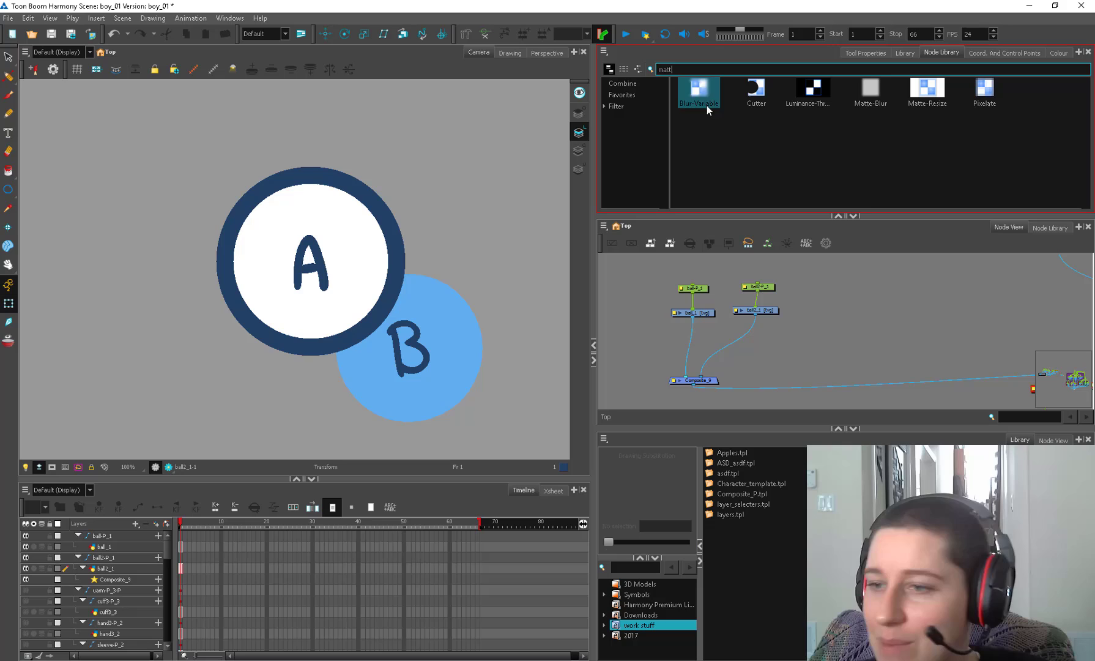
click(946, 177)
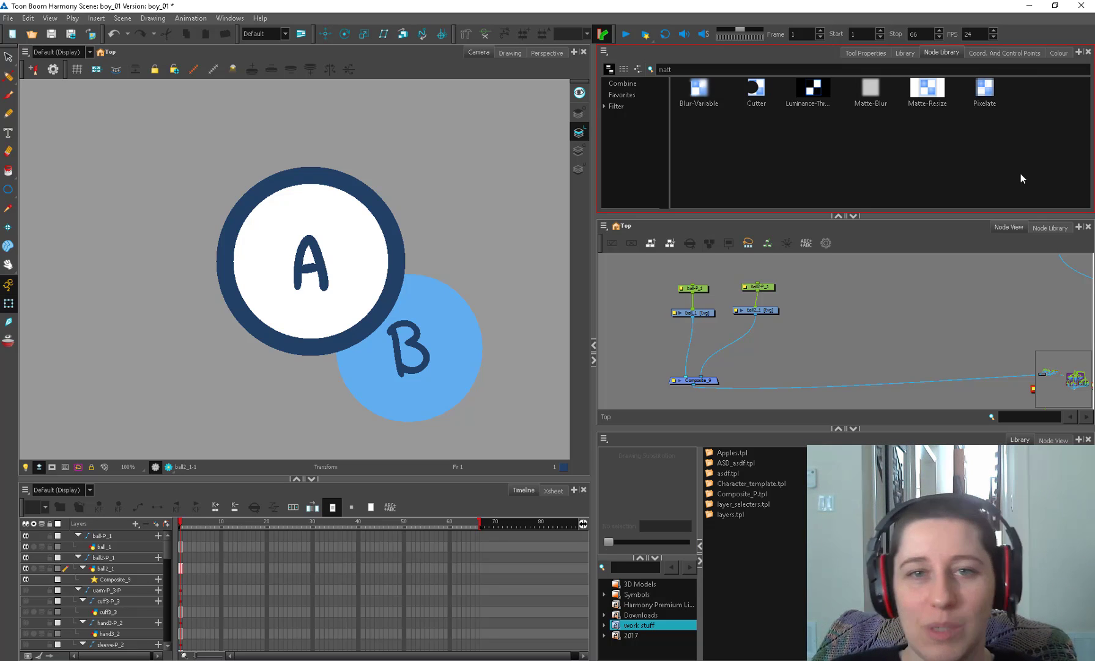
drag(927, 89, 716, 343)
scroll(681, 350, up, 1)
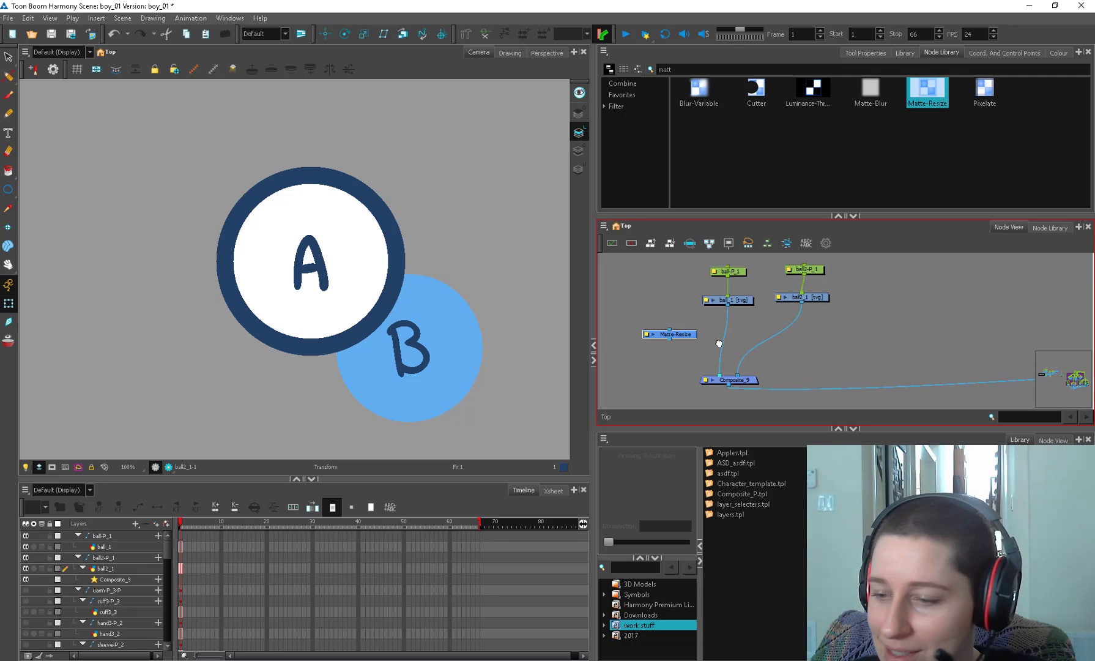
drag(684, 70, 649, 69)
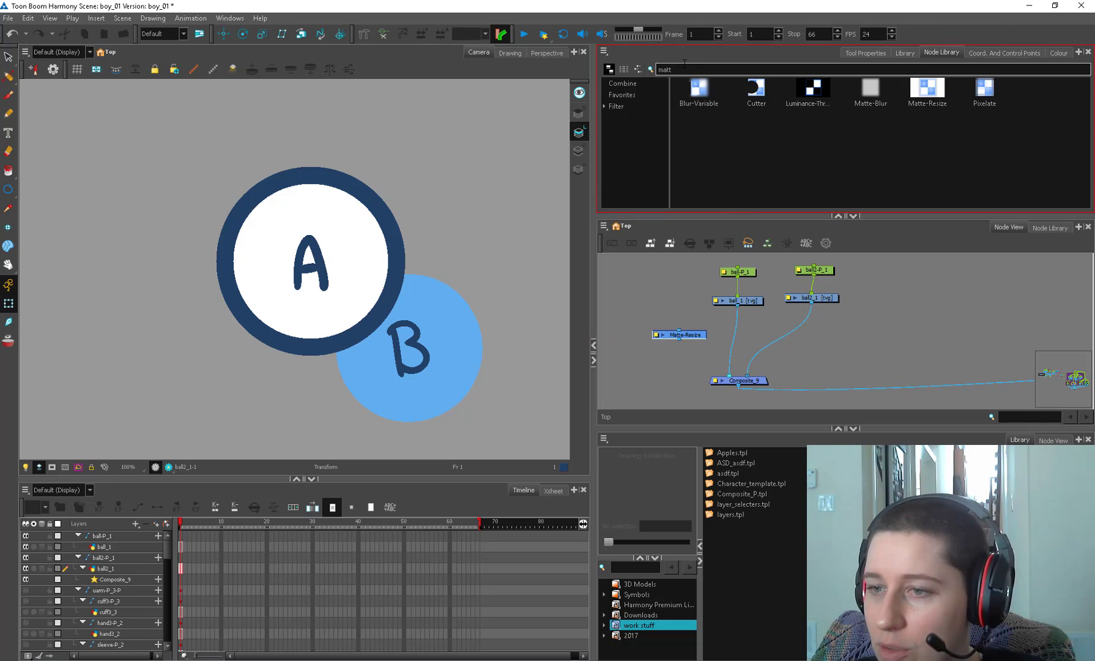
drag(836, 297, 841, 296)
click(477, 276)
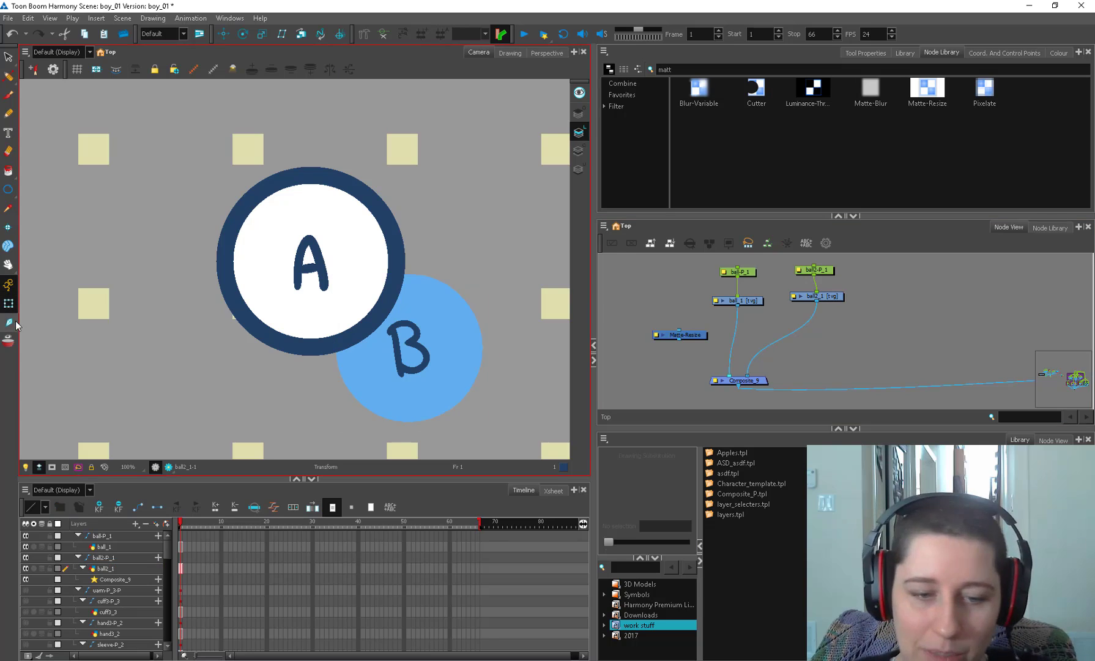
click(8, 322)
click(8, 304)
drag(846, 303, 801, 298)
drag(722, 259, 698, 319)
key(d)
click(716, 321)
key(a)
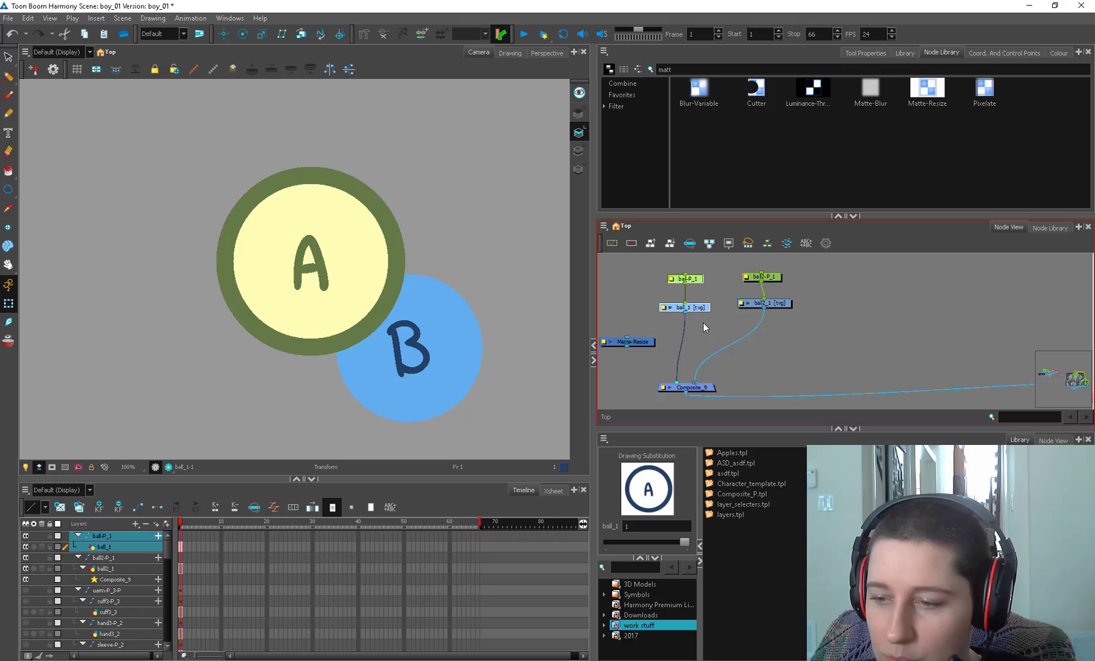
Disable the ball2 peg and drawing nodes, and insert Matte-Resize between the ball_1 drawing and the composite.
drag(788, 265, 759, 317)
key(d)
click(659, 333)
drag(659, 333, 731, 330)
drag(726, 342, 783, 337)
Switch the Camera view to the rendered preview.
click(168, 467)
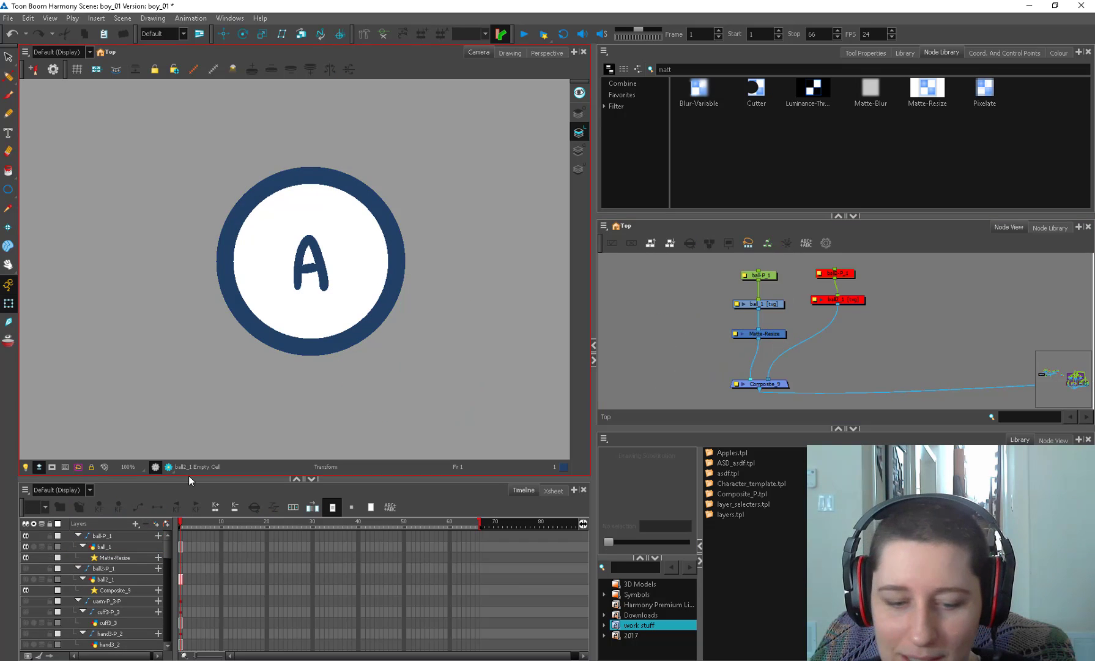
click(851, 330)
drag(851, 330, 826, 363)
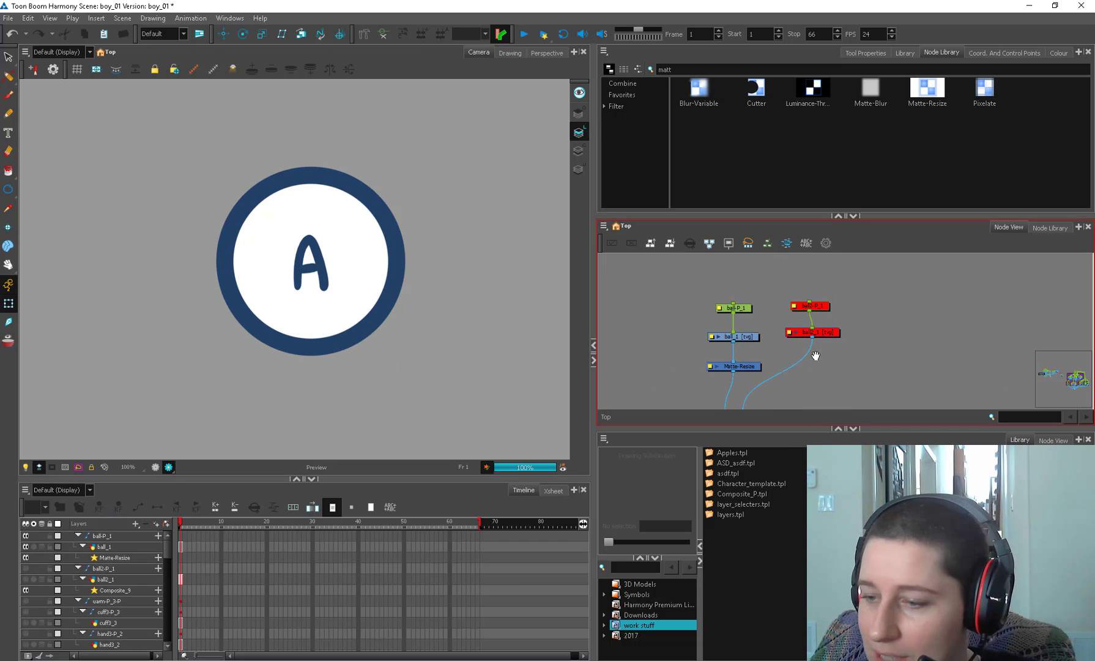
click(168, 467)
Try radius values of 10, 0 and 19 on the Matte-Resize node and close its properties.
double_click(734, 366)
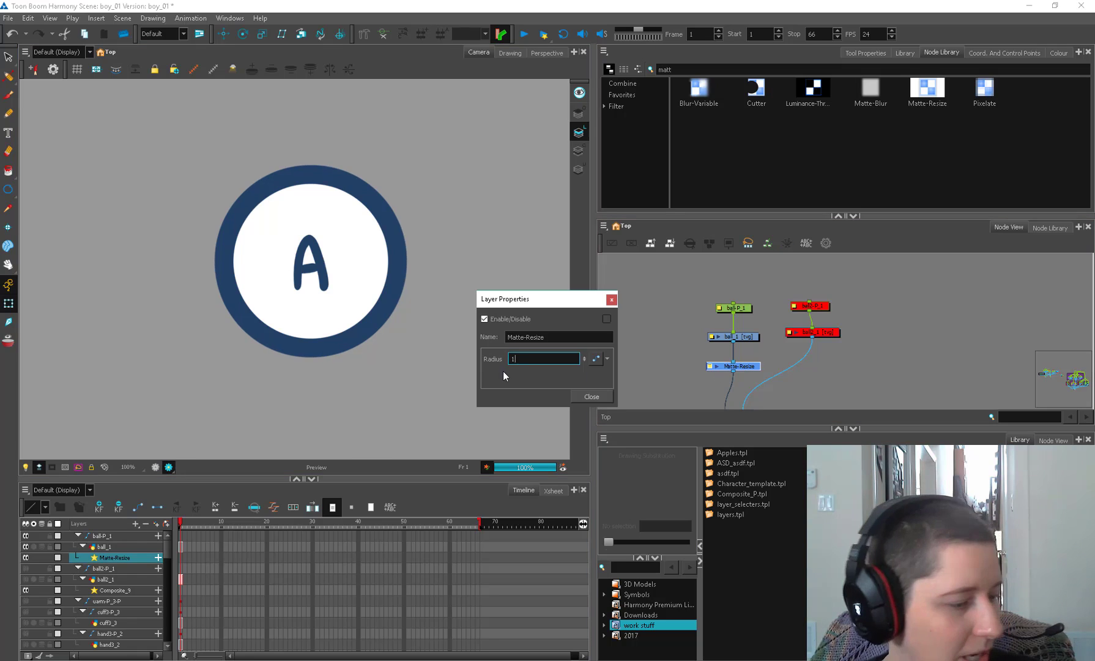
text(10)
key(Return)
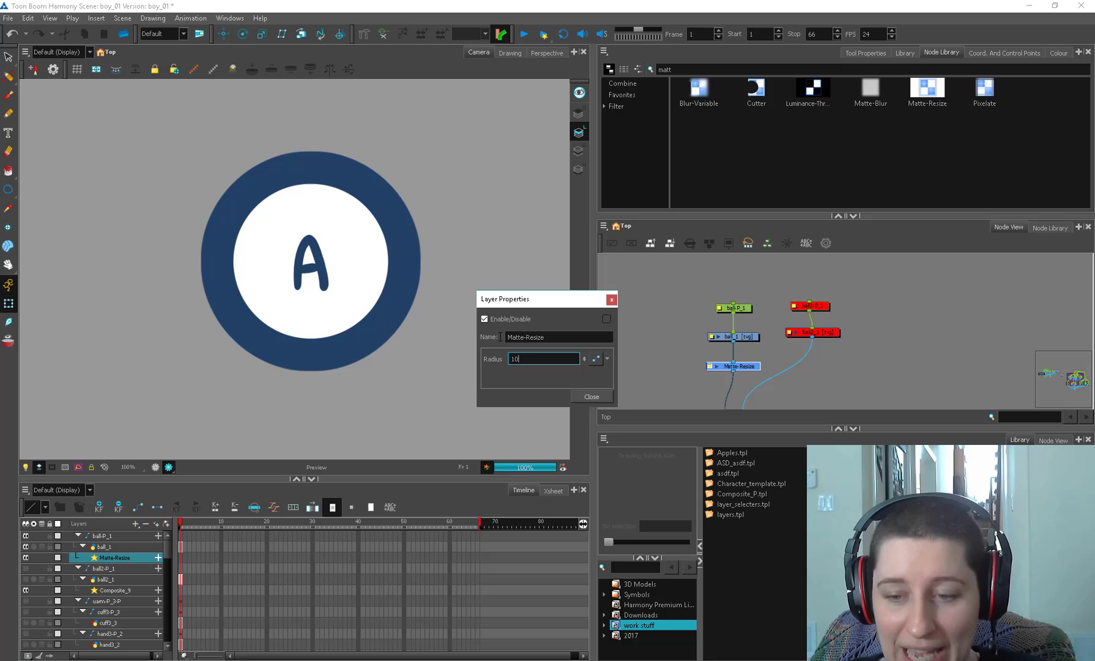
double_click(523, 359)
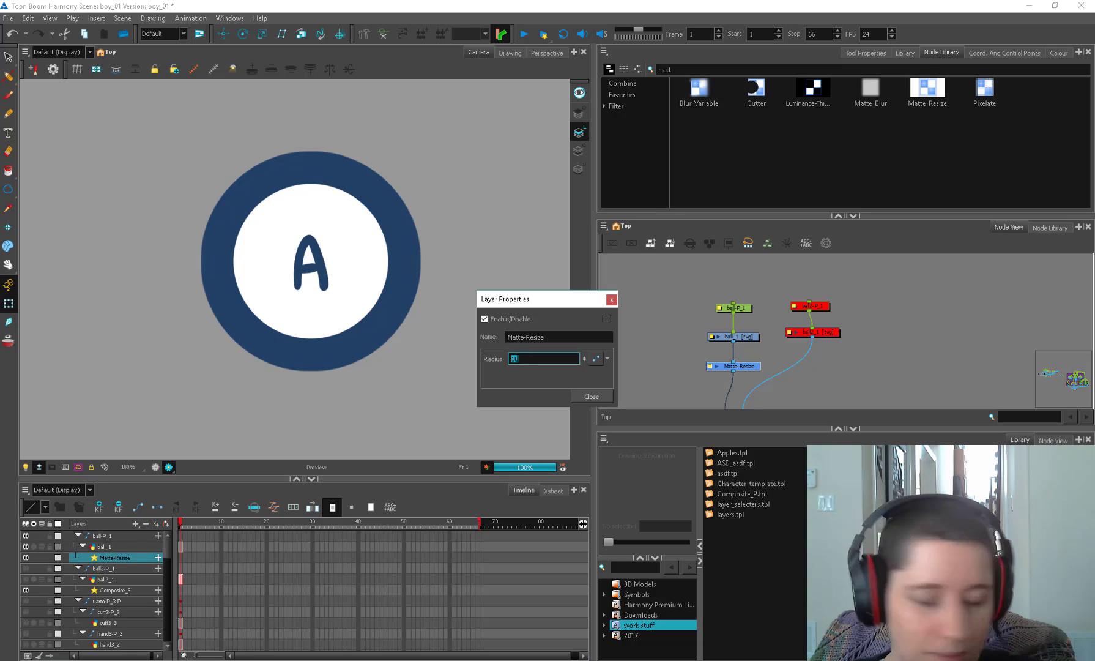
text(0)
key(Return)
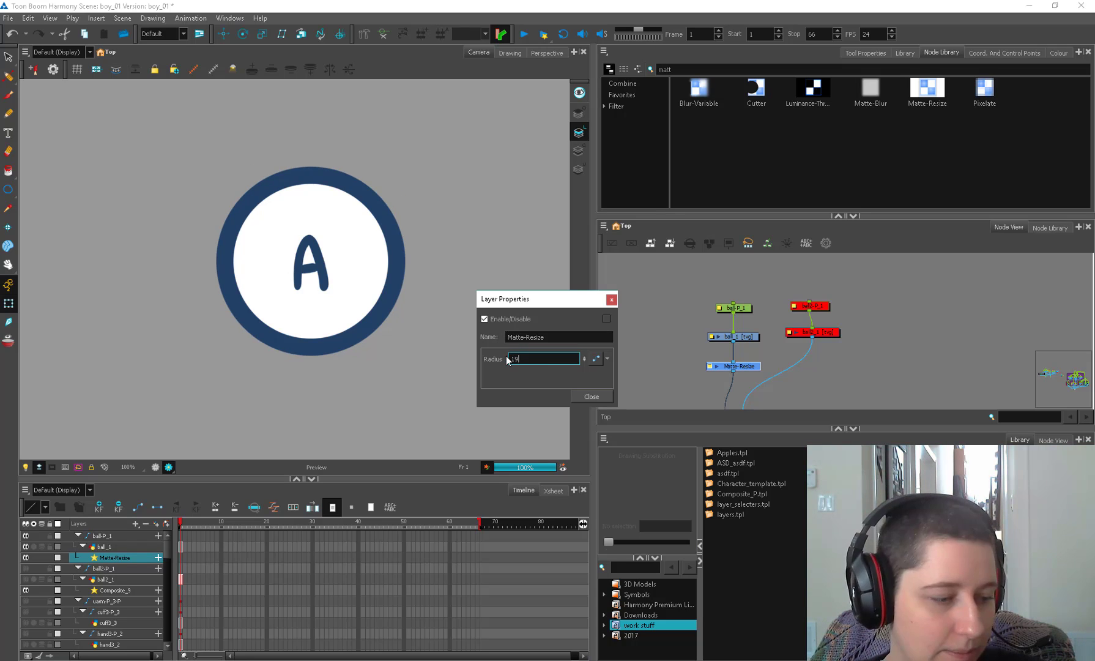
text(19)
key(Return)
click(589, 395)
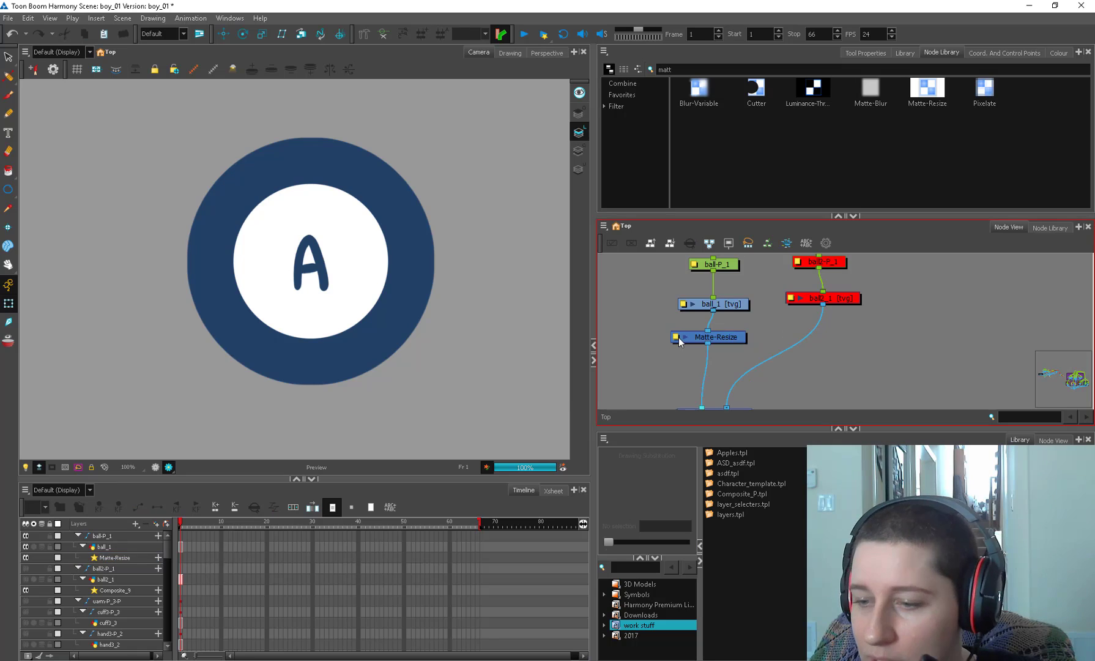
Set the Matte-Resize node's radius to -10.
click(676, 338)
double_click(514, 360)
text(-10)
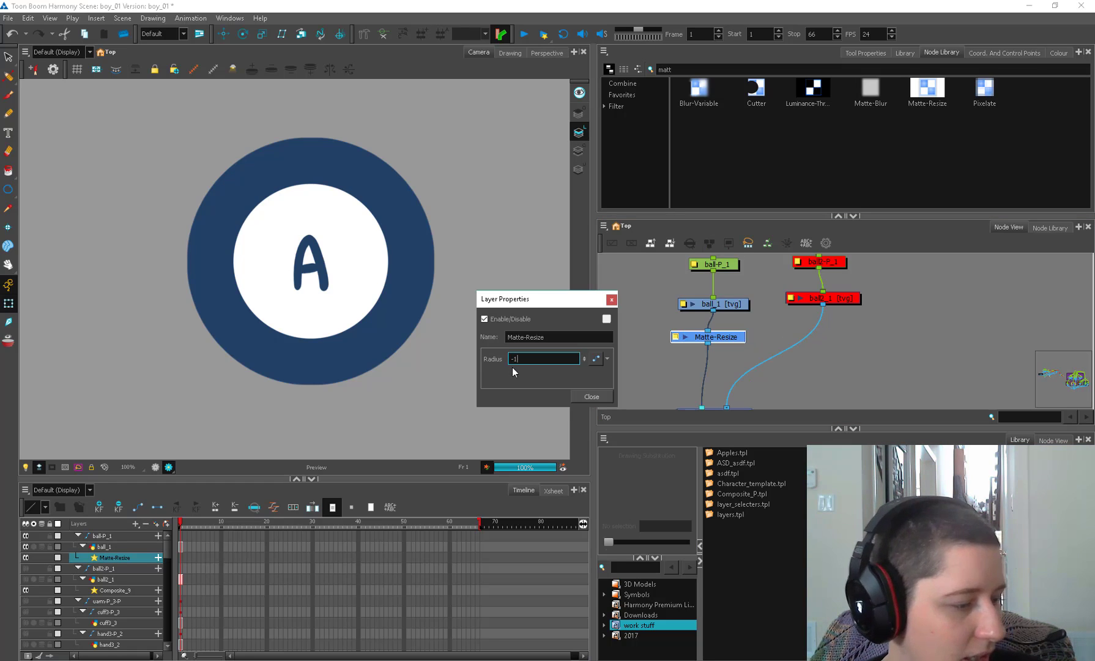
key(Return)
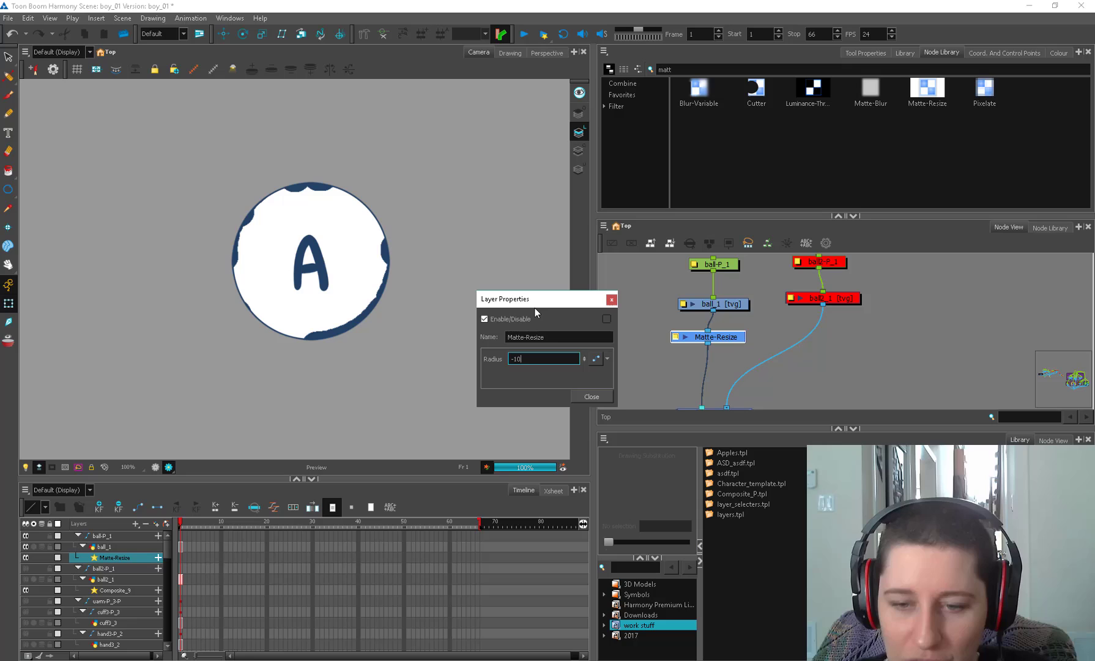
Select the outline of circle A in the non-rendered Camera view and examine its central line up close.
click(757, 302)
key(alt+s)
click(385, 244)
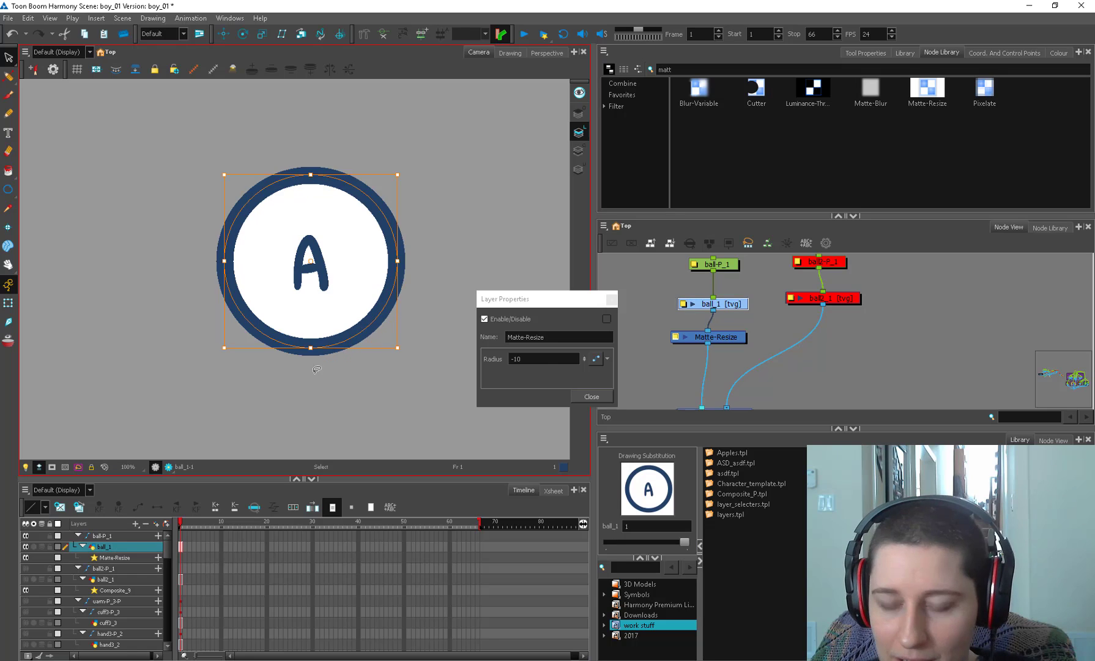
click(400, 368)
click(401, 249)
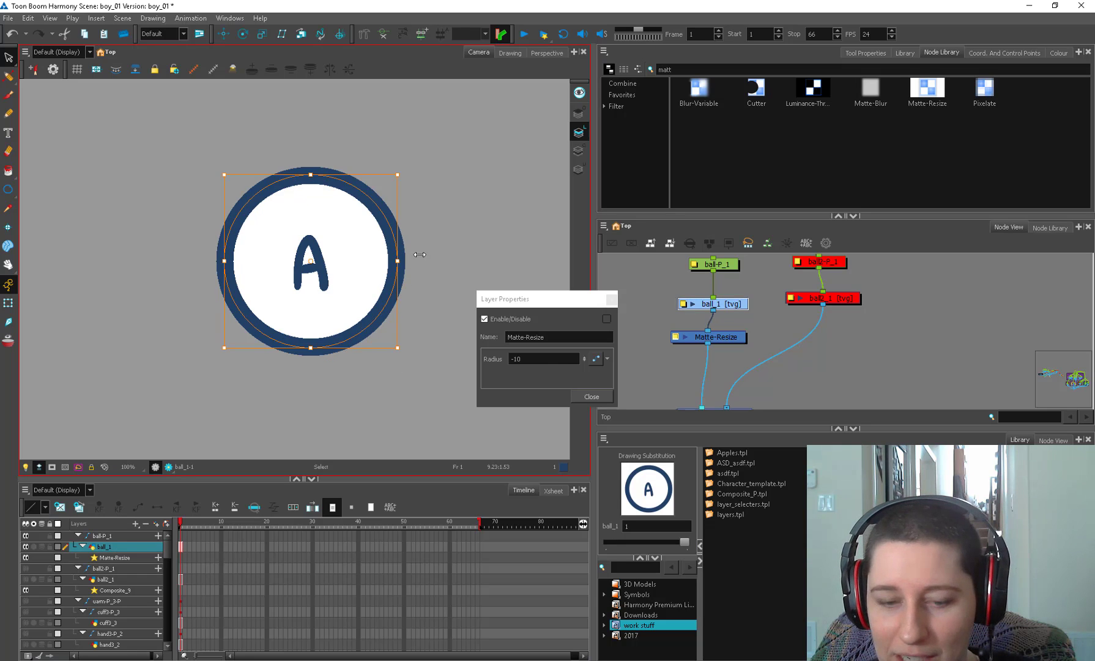
click(154, 467)
click(154, 468)
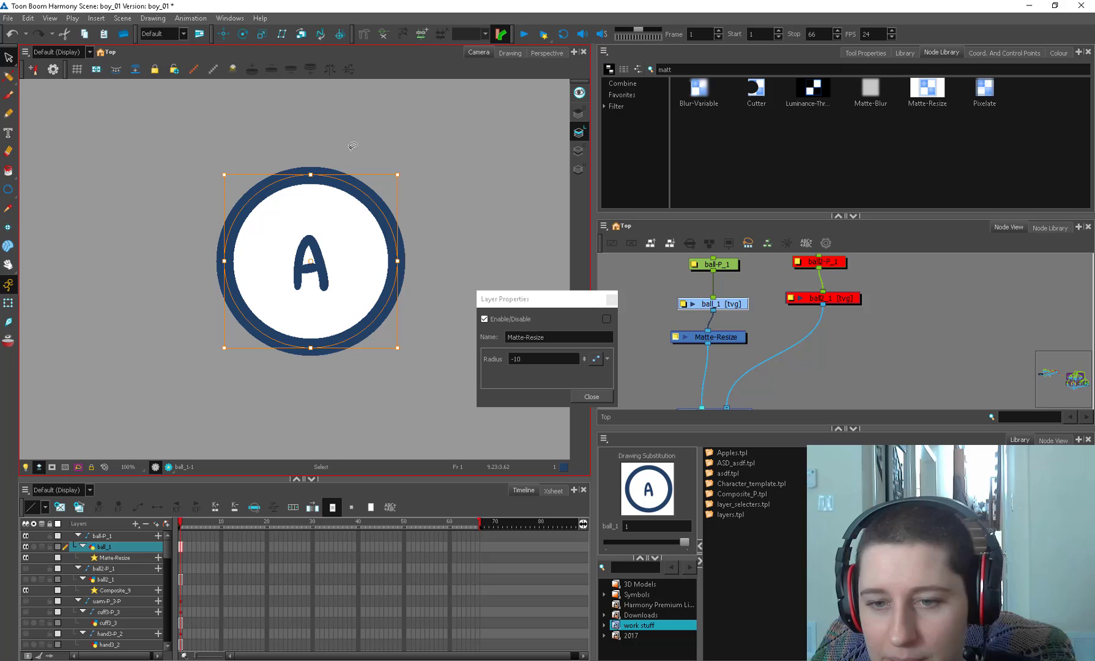
key(2)
key(2)
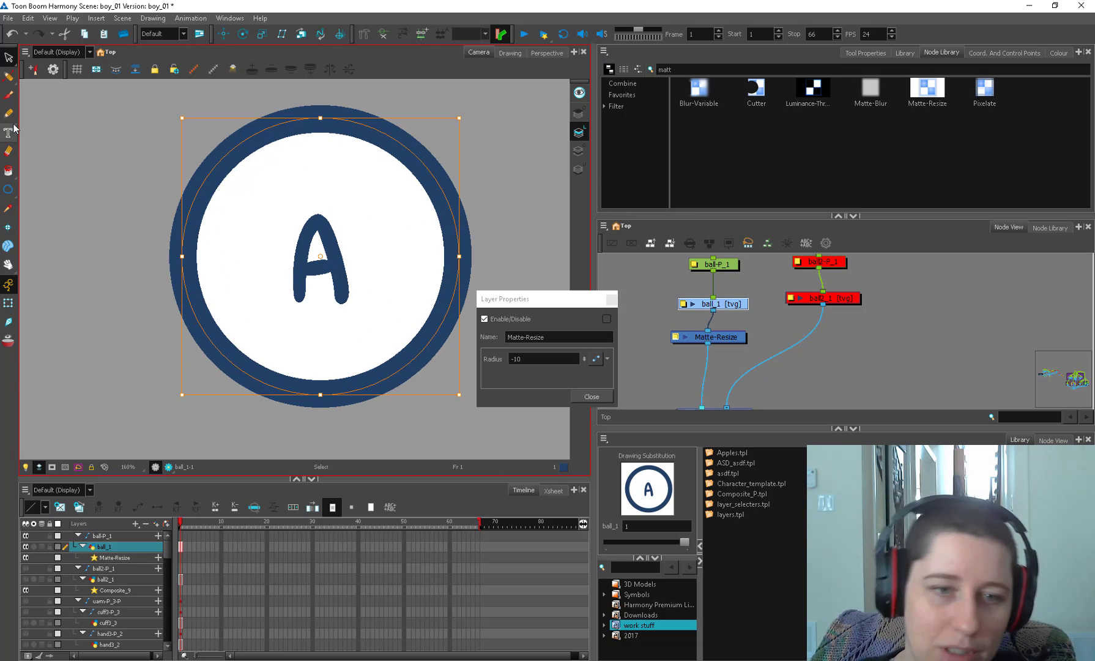
Draw a curved vertical pencil stroke and a straight vertical line beside circle A on ball_1.
click(9, 116)
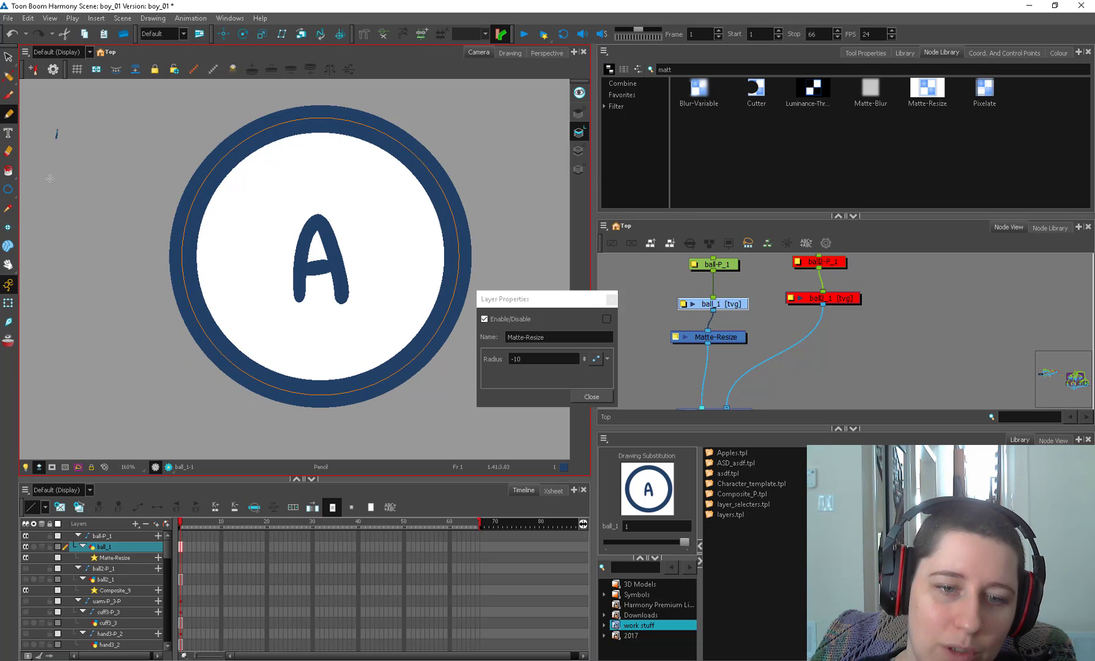
drag(56, 130, 78, 373)
drag(140, 233, 176, 240)
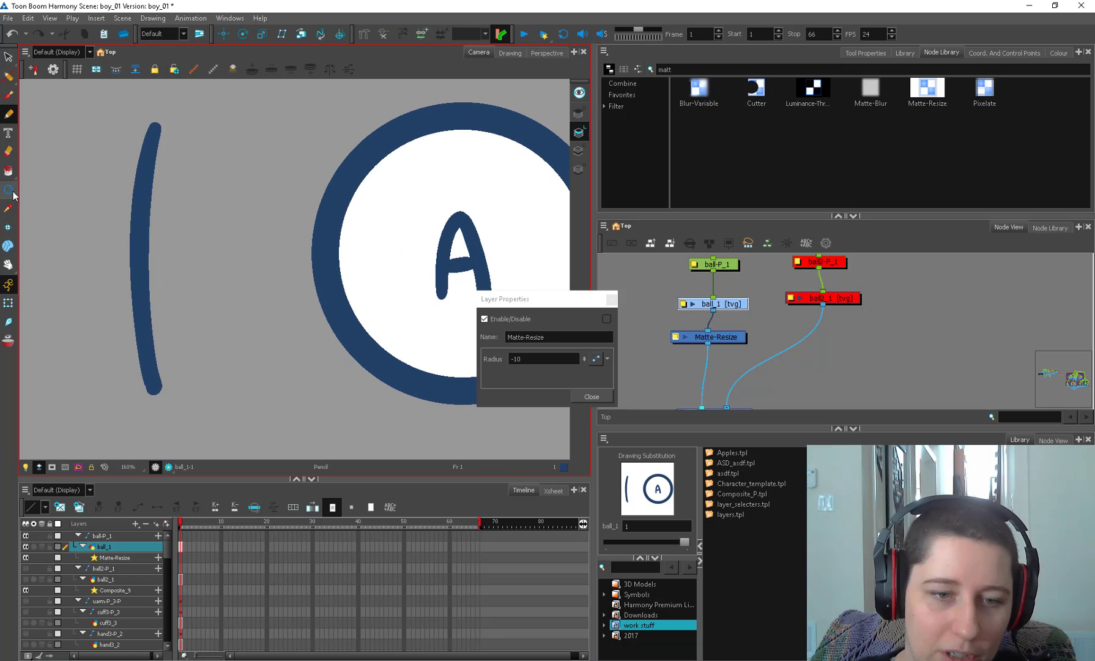
click(14, 195)
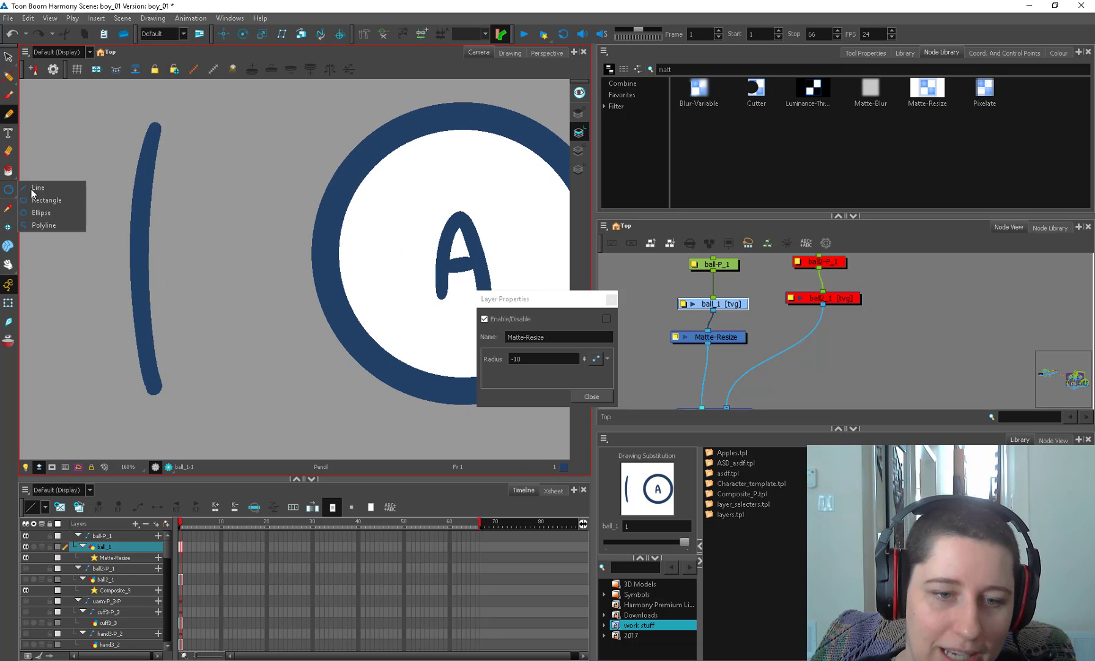
click(34, 213)
drag(200, 122, 202, 422)
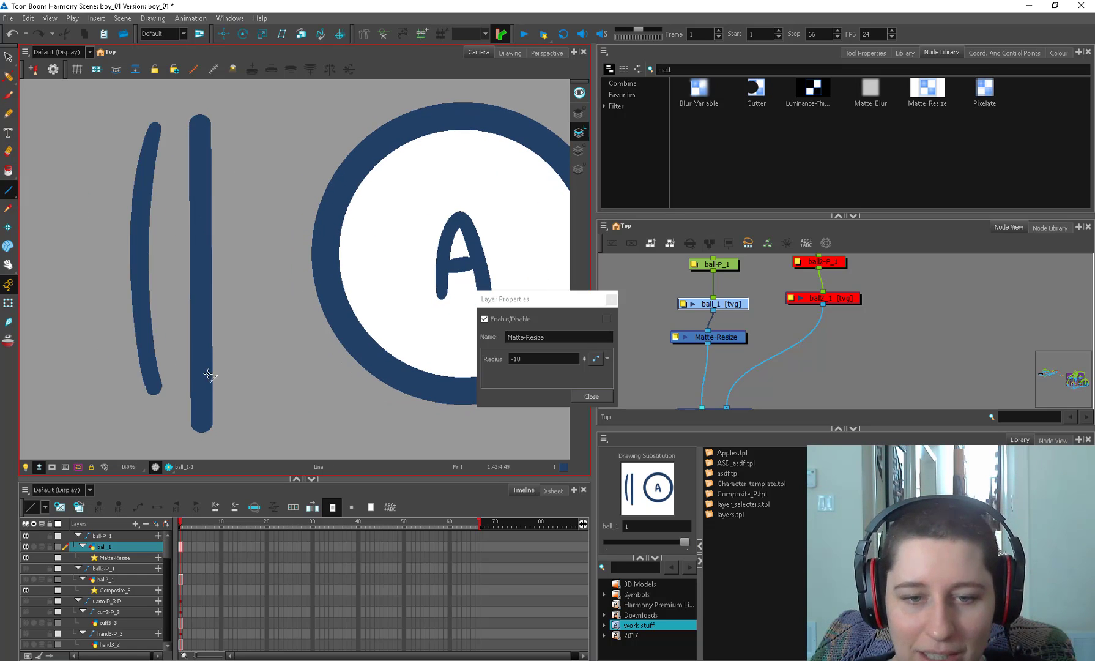
Widen the straight line into a bulging shape on one side with the Pencil Editor.
key(alt+q)
mouse_move(211, 125)
mouse_down()
mouse_move(284, 135)
mouse_move(238, 134)
mouse_move(227, 227)
mouse_move(235, 308)
mouse_move(252, 330)
mouse_move(277, 330)
mouse_up()
mouse_move(186, 401)
mouse_down()
mouse_move(244, 401)
mouse_move(230, 381)
mouse_up()
key(space)
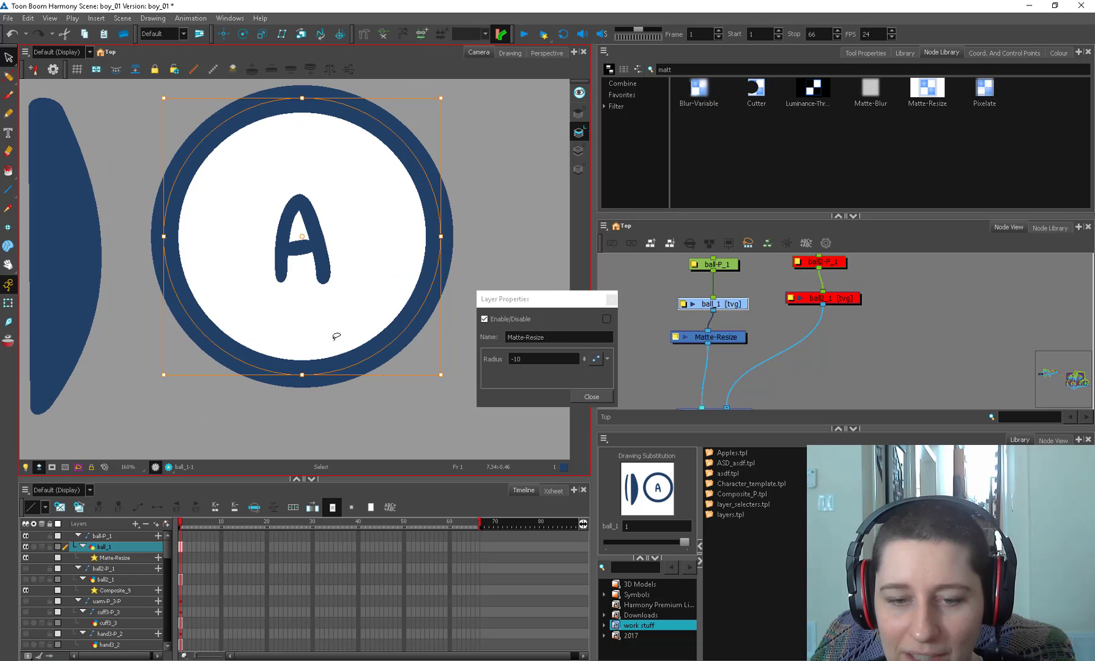
Try to change the thickness of circle A's outline with the Pencil Editor, and undo the edit.
key(space)
key(alt+q)
mouse_move(260, 354)
mouse_down()
mouse_move(338, 352)
mouse_move(339, 286)
mouse_move(334, 390)
mouse_up()
key(ctrl+z)
key(ctrl+z)
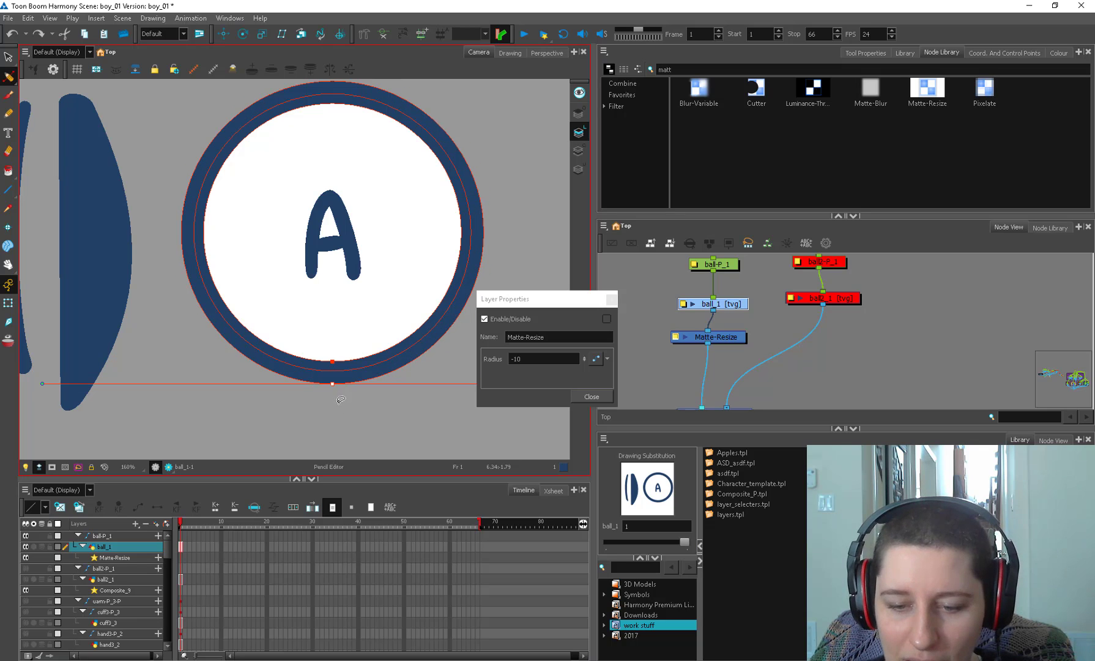
Delete circle A's pencil outline and check the remaining white fill with the Pencil Editor.
key(alt+s)
key(Delete)
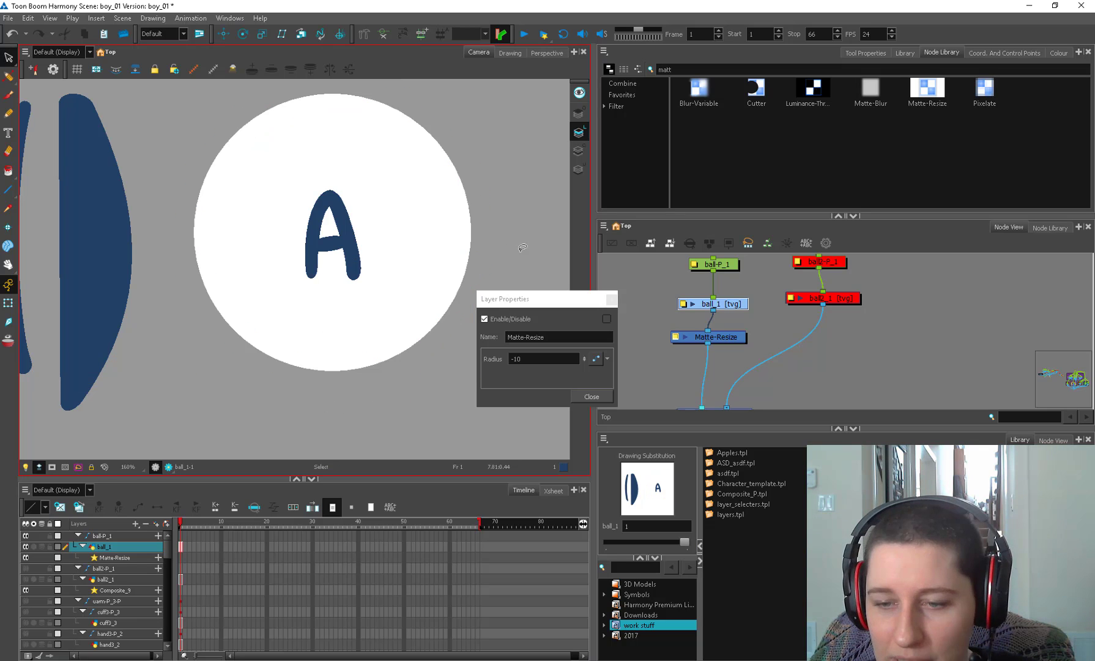
drag(484, 293, 386, 361)
key(alt+q)
mouse_move(408, 295)
mouse_down()
mouse_move(391, 388)
mouse_move(456, 337)
mouse_up()
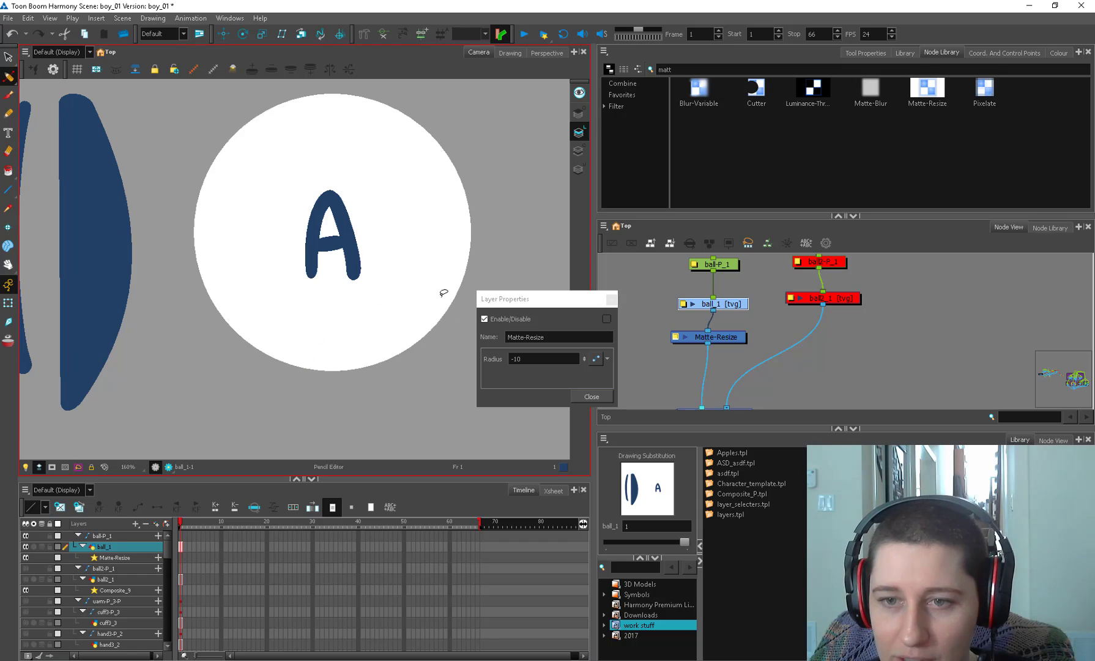
Try to reshape the white circle's edge by its points with the Contour Editor.
key(2)
key(1)
key(alt+q)
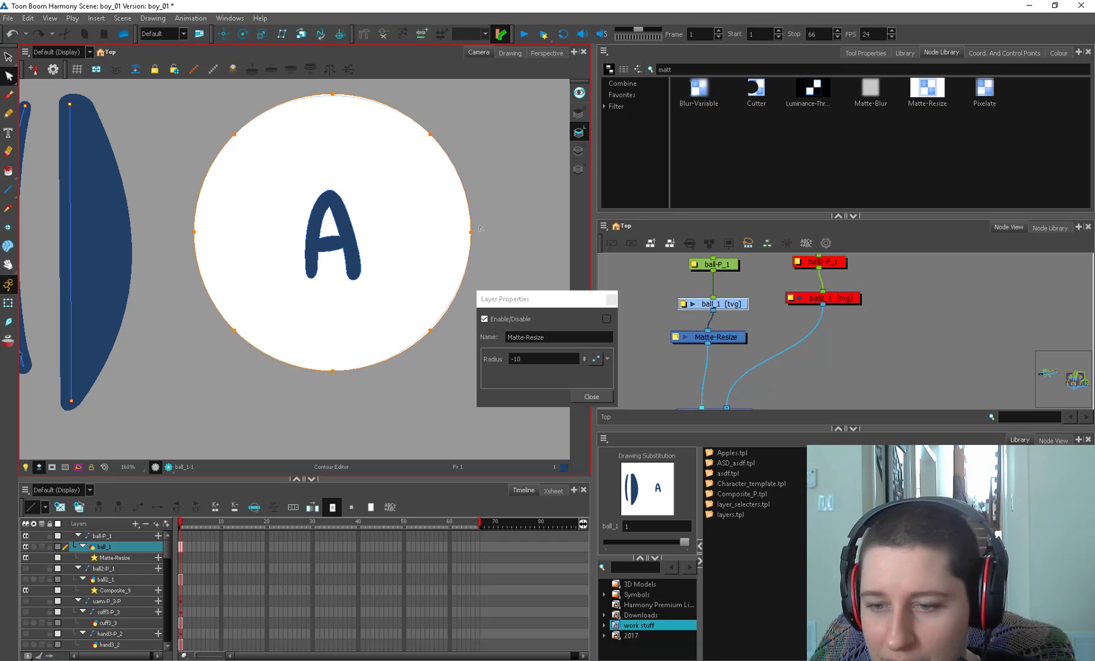
mouse_move(476, 237)
mouse_down()
mouse_move(504, 217)
mouse_move(439, 242)
mouse_move(508, 203)
mouse_up()
key(ctrl+z)
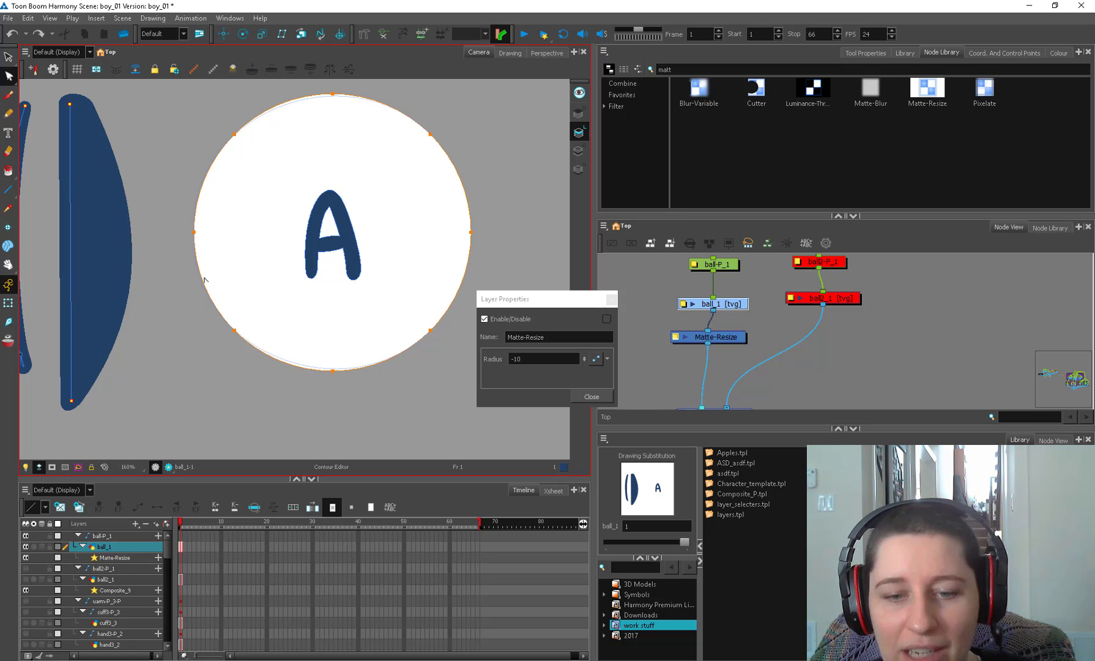
drag(235, 331, 209, 405)
drag(430, 330, 443, 321)
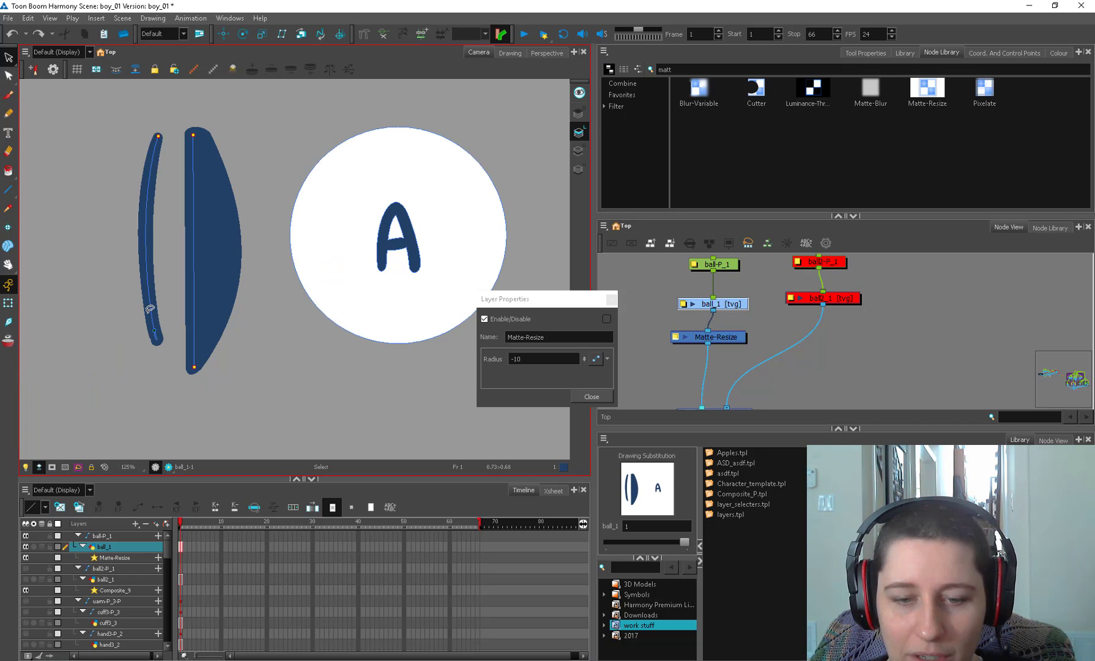
Delete the curved stroke and the widened line beside the white circle.
click(149, 309)
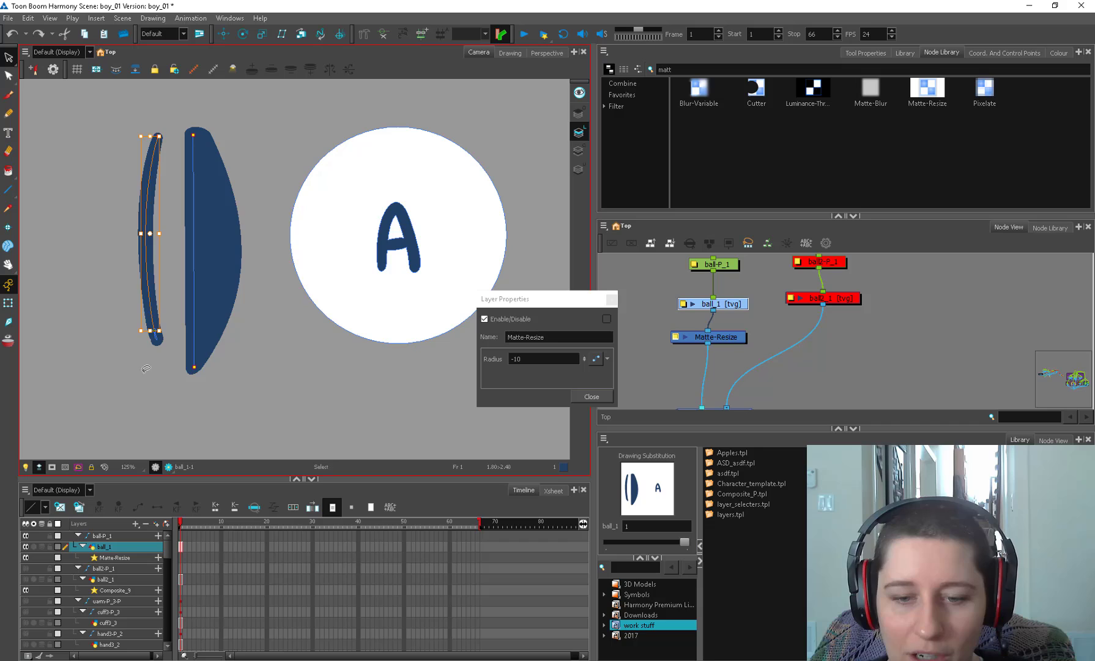
drag(138, 388, 238, 267)
key(Delete)
Paint a looping brush stroke beside circle A, reshape its edge with the Contour Editor, and delete it.
key(alt+b)
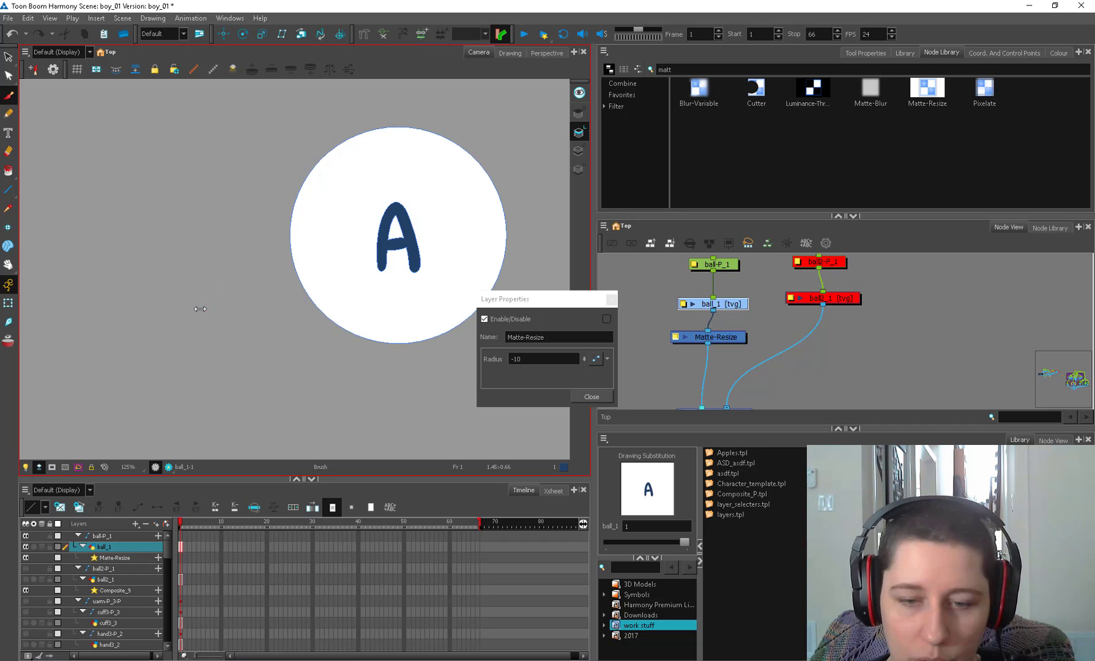
mouse_move(194, 123)
mouse_down()
mouse_move(165, 207)
mouse_move(185, 303)
mouse_move(218, 246)
mouse_up()
key(alt+q)
key(alt+s)
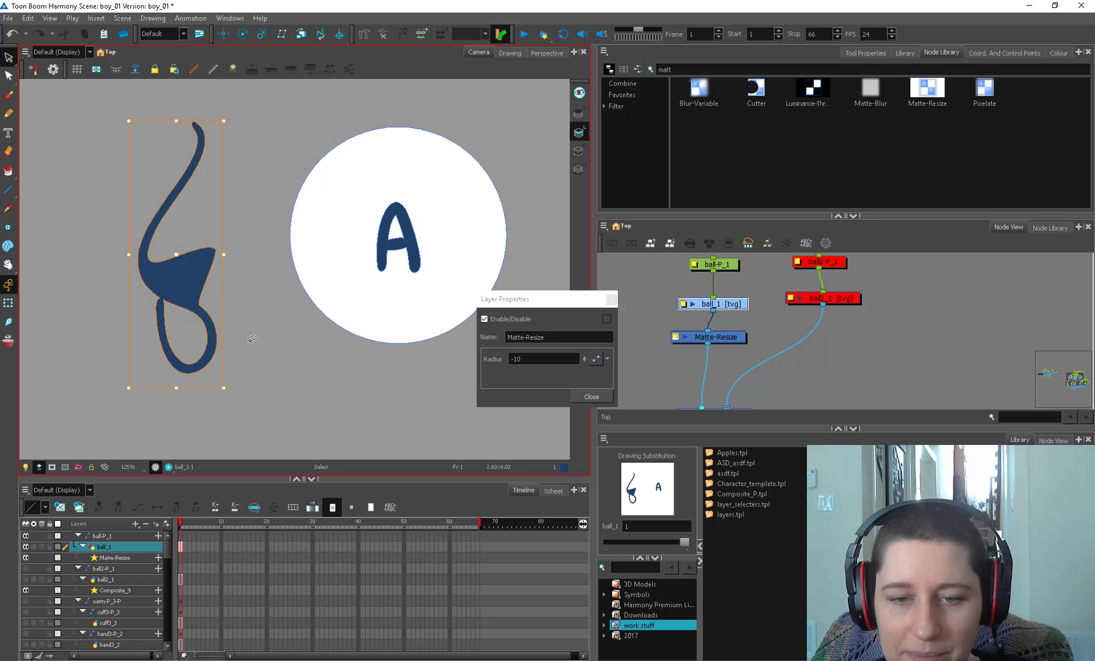
key(Delete)
Undo the recent strokes and edits back to circle A with its thick pencil outline.
key(alt+/)
drag(580, 300, 621, 242)
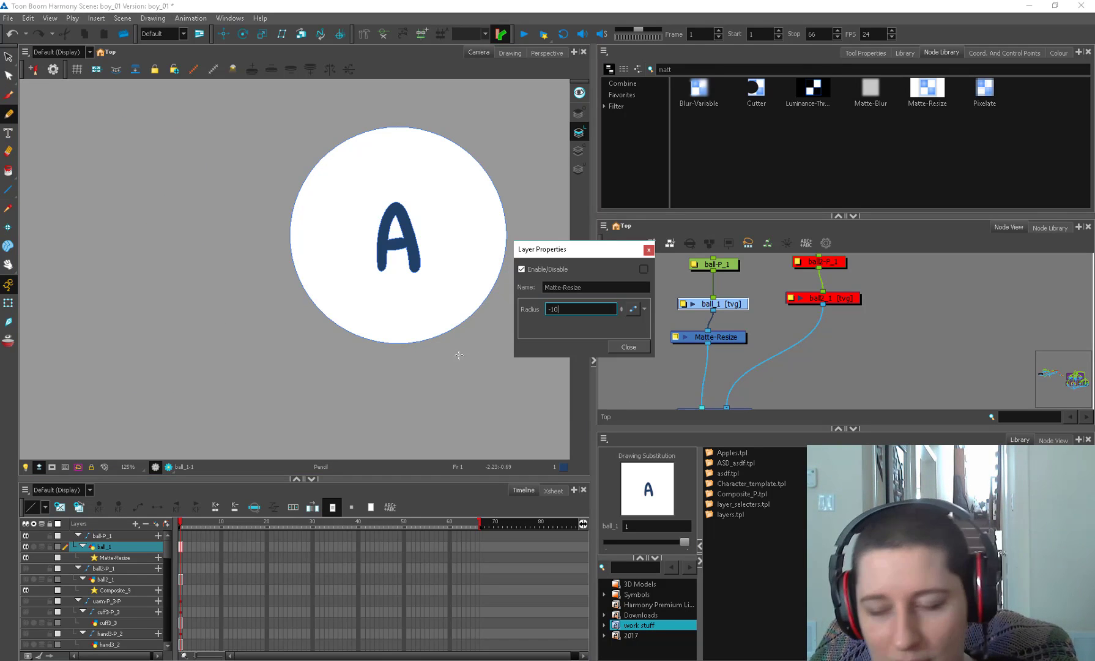
drag(458, 355, 379, 398)
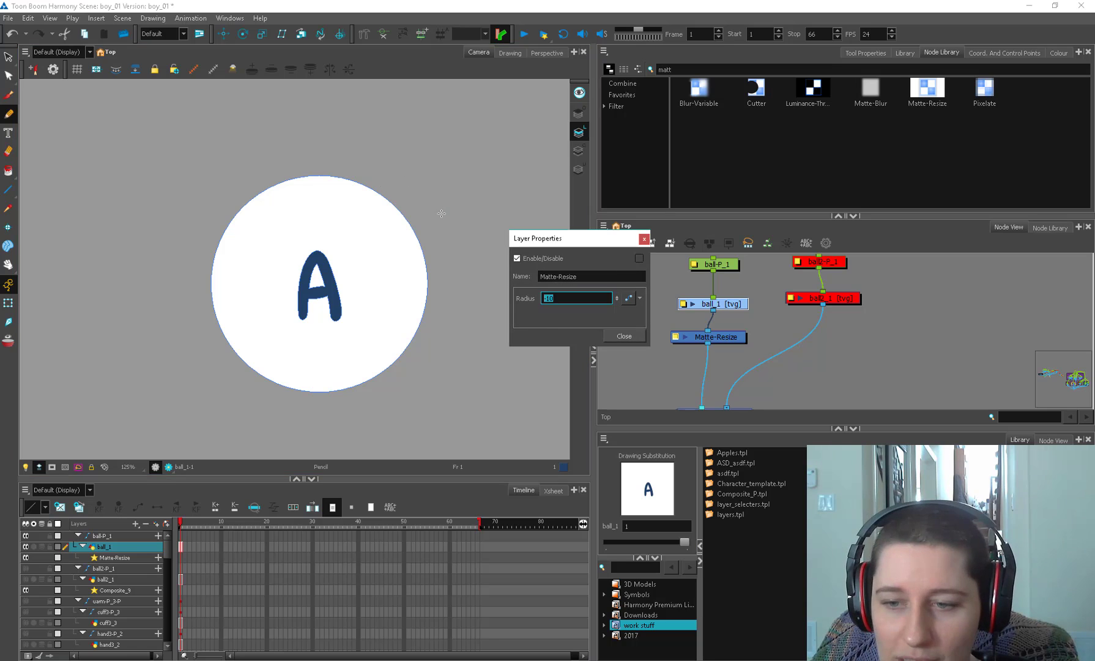
click(441, 213)
key(ctrl+z)
key(ctrl+z)
key(ctrl+z)
key(ctrl+z)
key(ctrl+z)
key(ctrl+z)
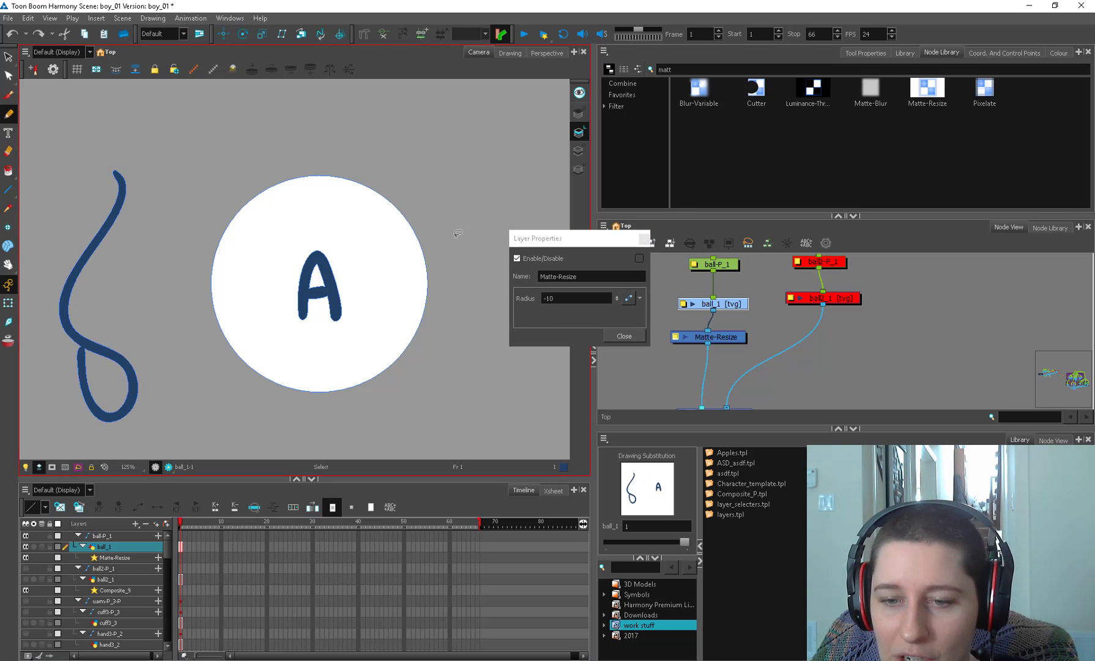
key(ctrl+z)
key(ctrl+z)
key(ctrl+z)
key(ctrl+z)
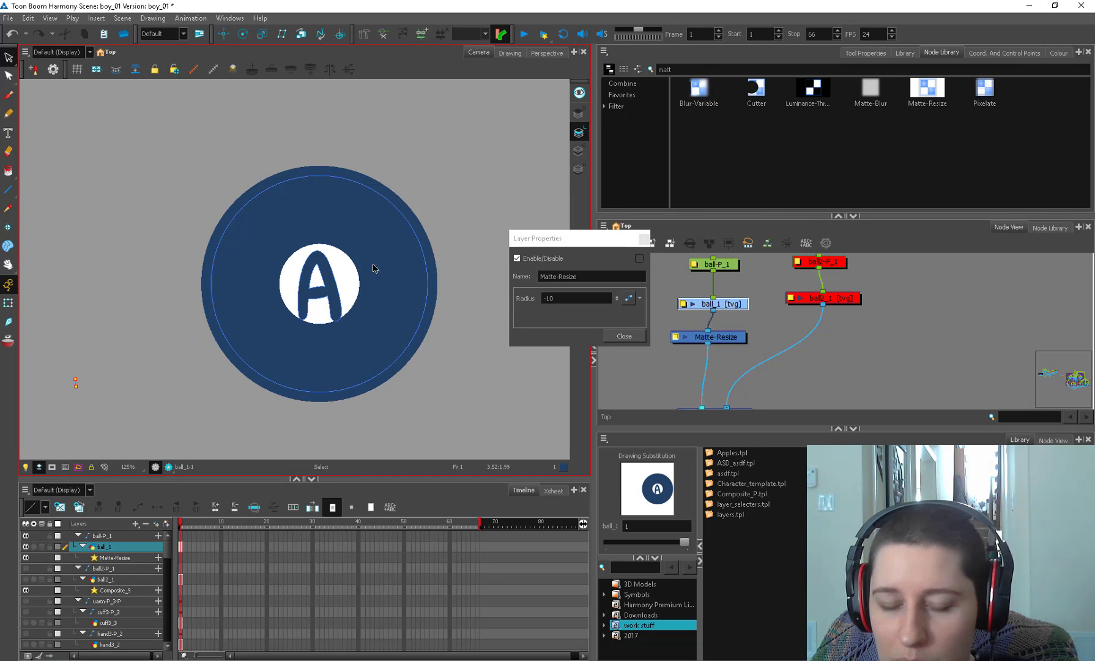
Delete the stray mark beside circle A and the circle's thick pencil outline.
key(alt+s)
click(168, 467)
mouse_move(128, 346)
mouse_down()
mouse_move(92, 374)
mouse_move(129, 362)
mouse_up()
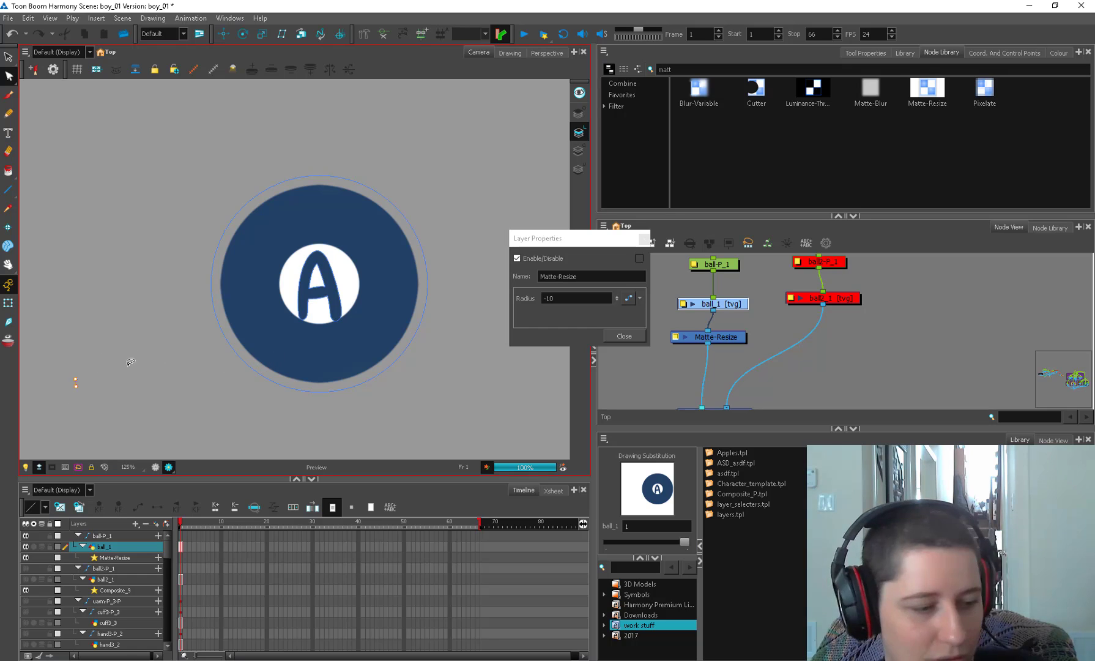
key(Delete)
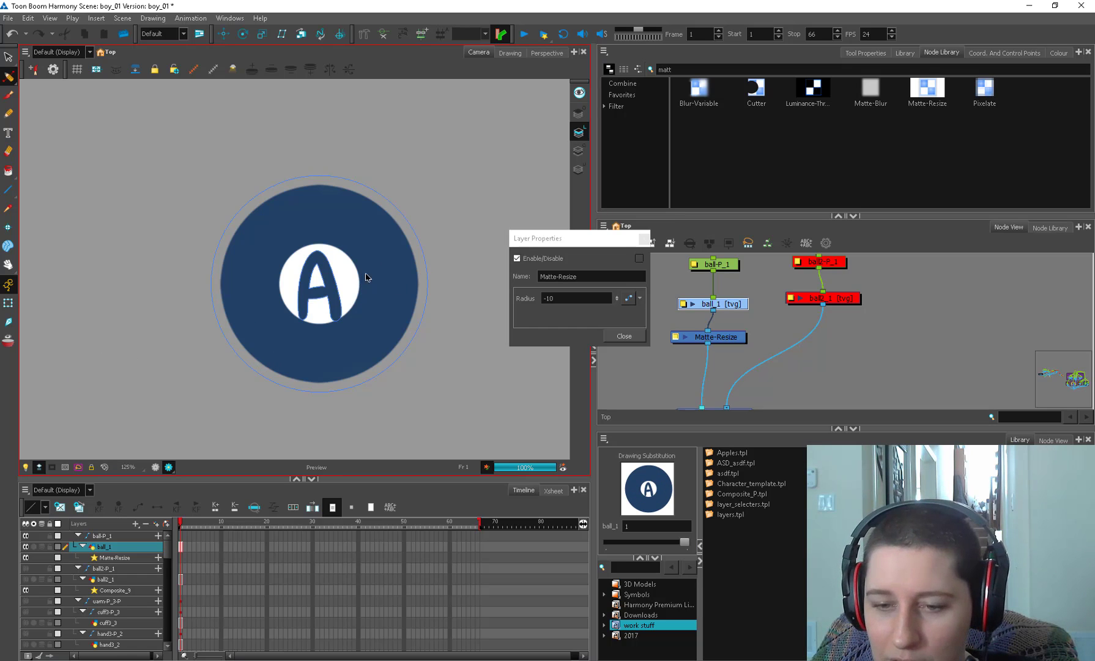
click(305, 378)
click(169, 467)
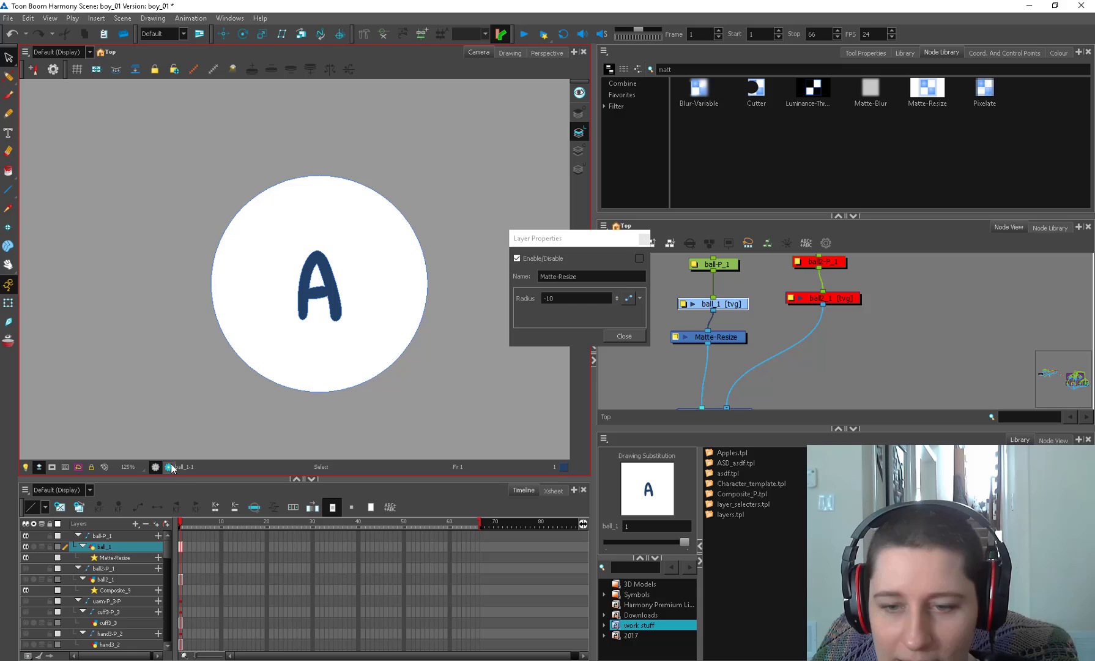
Set the Matte-Resize radius to -15 and inspect the circle's edge up close in the rendered view.
double_click(562, 298)
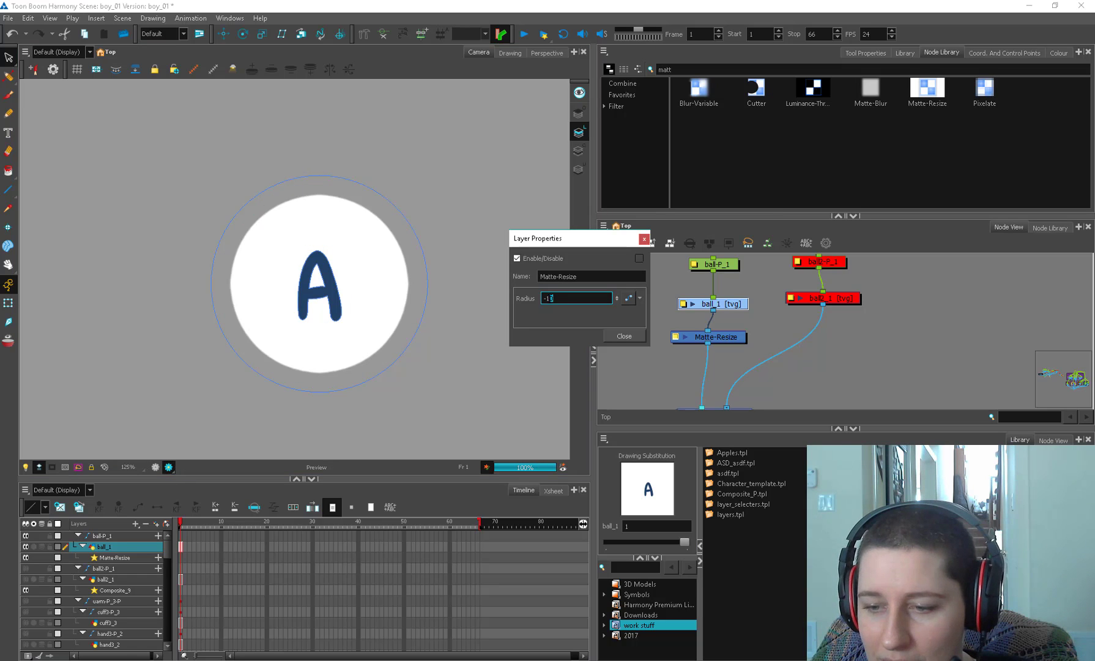
drag(551, 299, 546, 299)
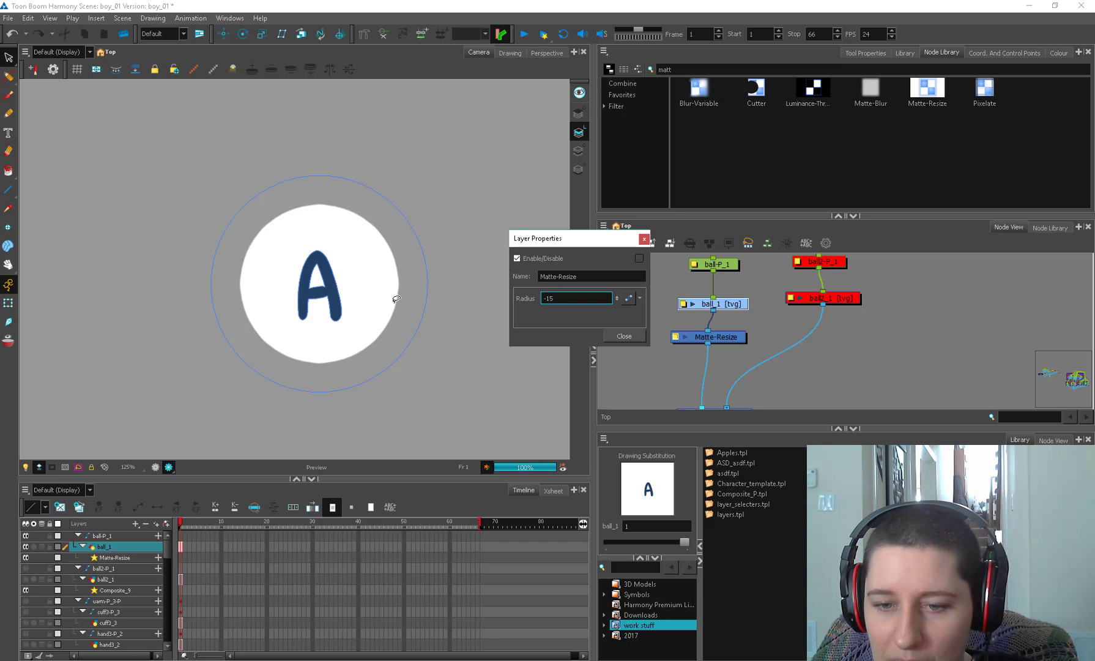
middle_click(427, 305)
key(2)
key(2)
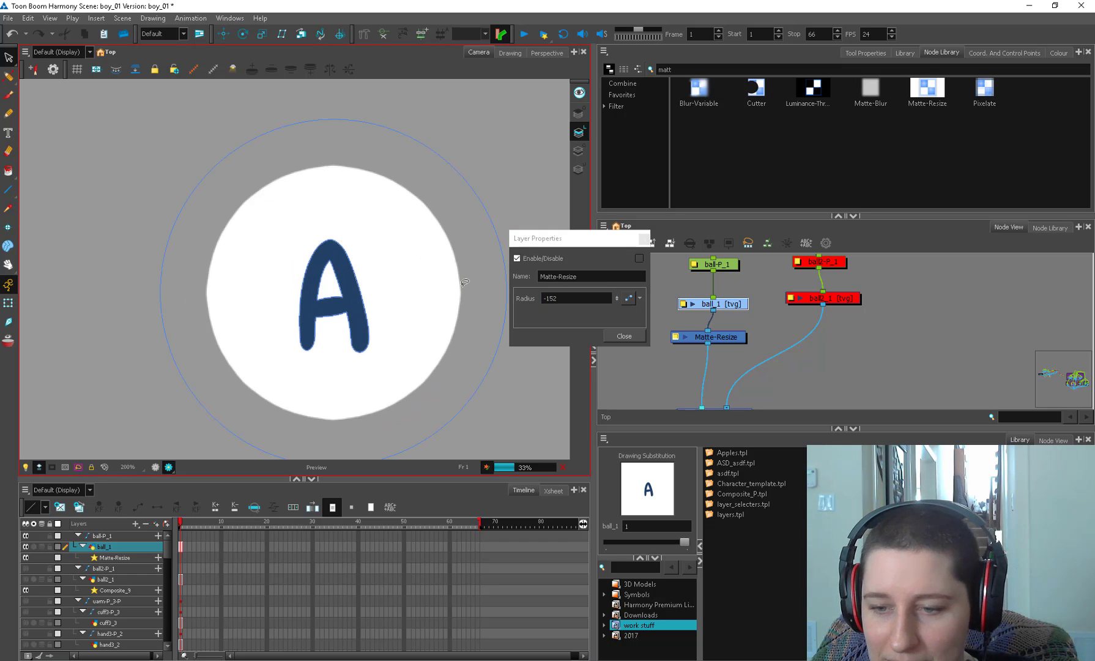
key(2)
Set the Matte-Resize radius to 66.
click(568, 298)
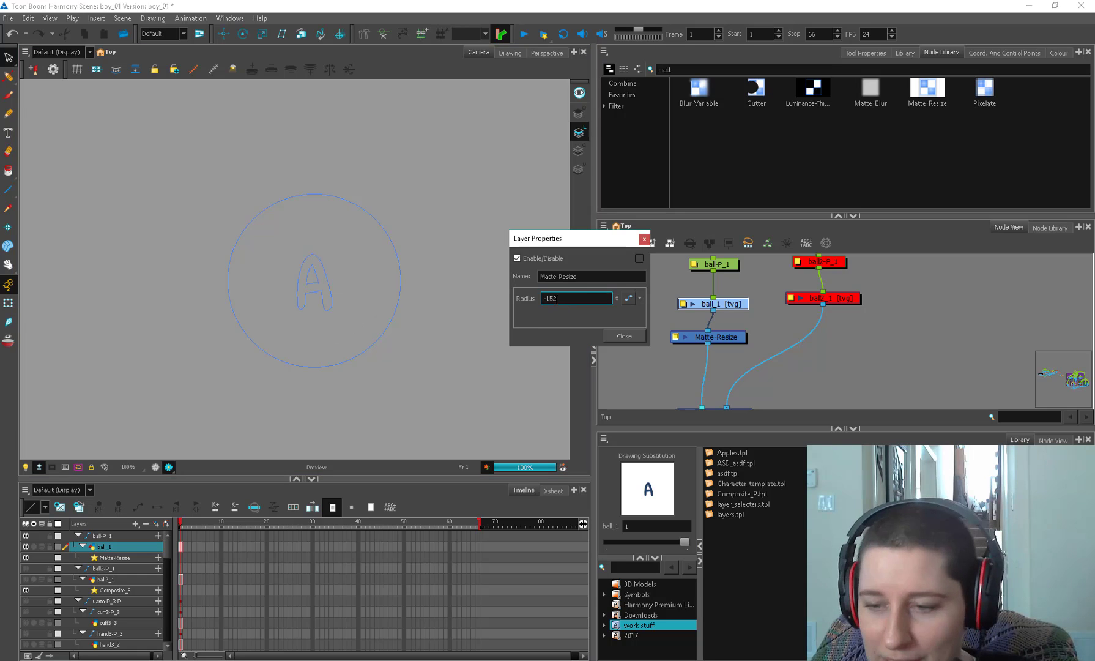
drag(556, 300, 541, 304)
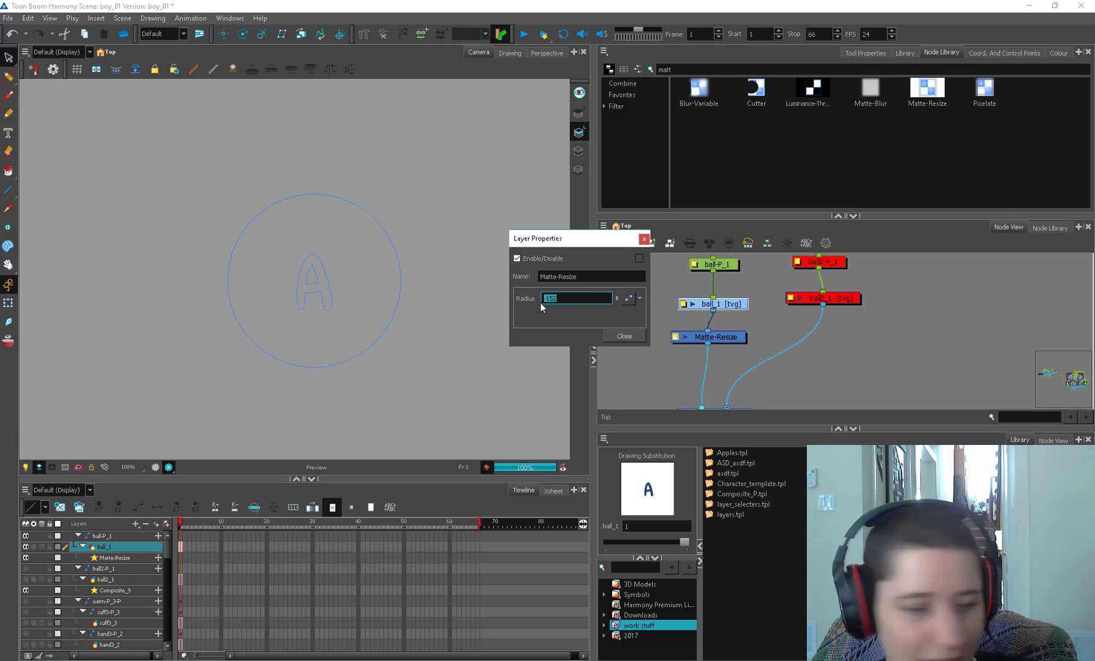
text(+66)
key(Return)
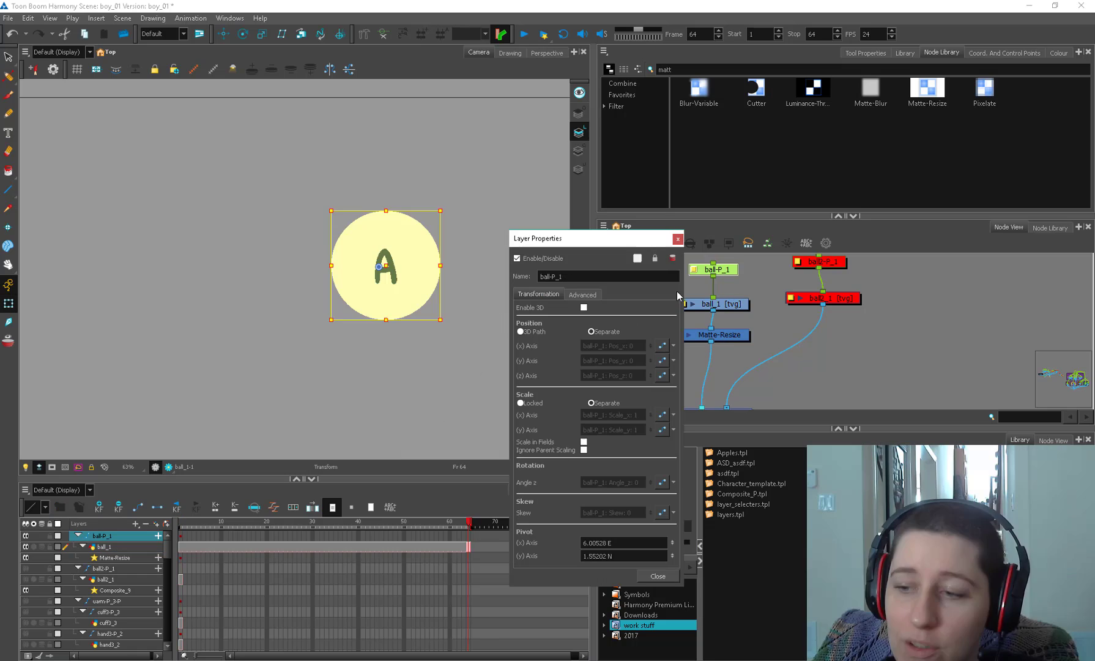
Close the properties of ball-P_1 and scale that peg's ball down to a tiny circle.
click(724, 270)
click(678, 239)
drag(725, 269, 722, 277)
drag(721, 335, 720, 331)
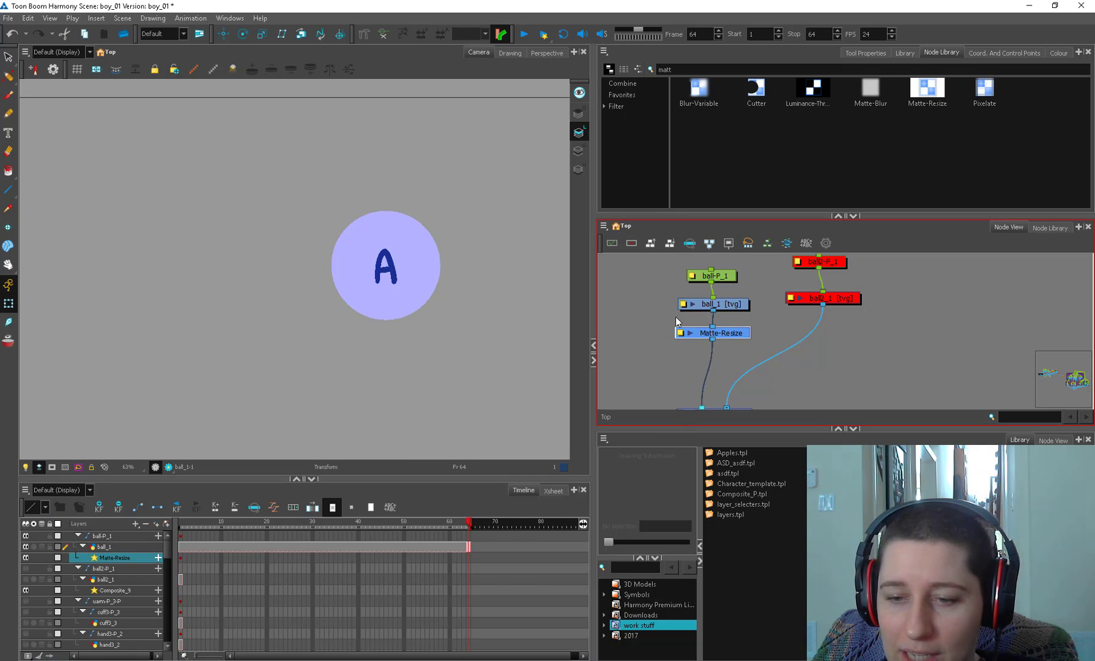
scroll(295, 269, down, 1)
click(732, 279)
drag(410, 224, 369, 256)
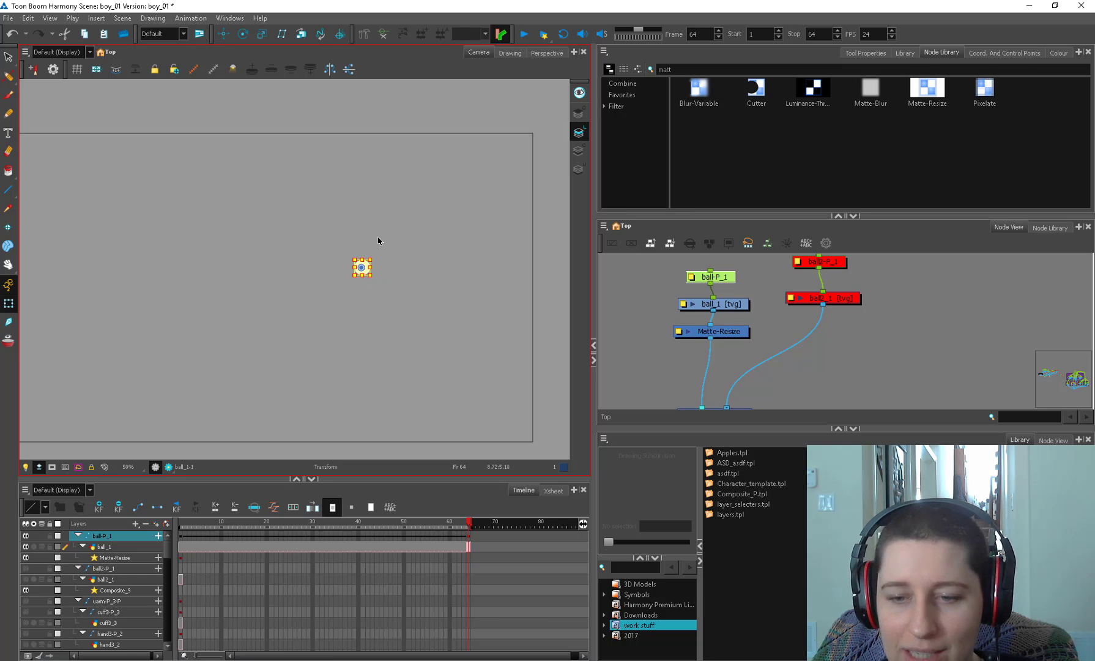
Brush two rows of circles near the small ball, one growing gradually and the other growing in stepped groups.
key(alt+b)
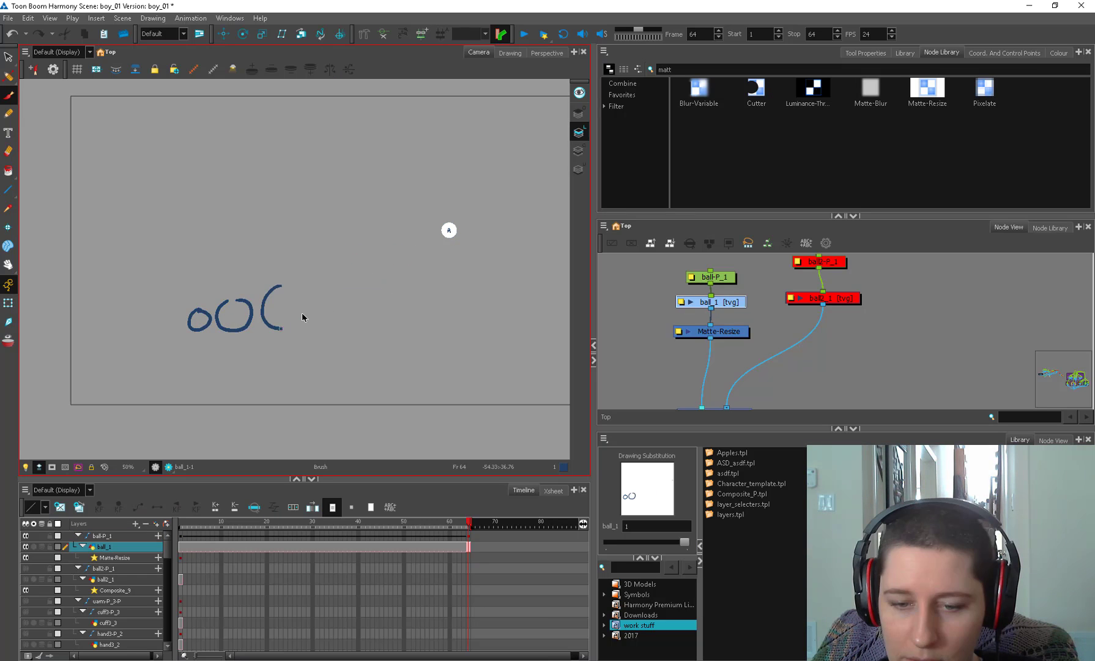
mouse_move(407, 256)
mouse_down()
mouse_move(431, 251)
mouse_move(403, 255)
mouse_up()
mouse_move(202, 360)
mouse_down()
mouse_move(262, 380)
mouse_move(257, 360)
mouse_move(310, 341)
mouse_up()
mouse_move(347, 337)
mouse_down()
mouse_move(350, 378)
mouse_move(350, 336)
mouse_up()
drag(379, 338, 383, 338)
drag(464, 317, 458, 315)
drag(521, 301, 520, 301)
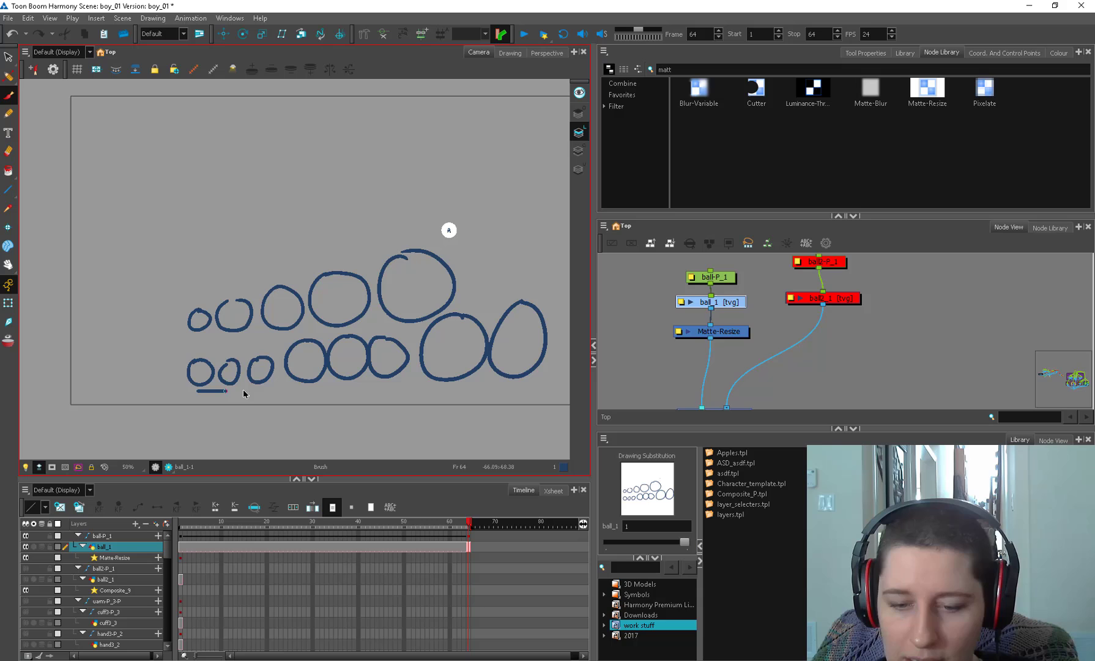
Brush a stepped line across the lower row of circles.
mouse_move(243, 389)
mouse_down()
mouse_move(264, 391)
mouse_move(298, 342)
mouse_move(403, 347)
mouse_move(458, 304)
mouse_move(469, 309)
mouse_up()
drag(480, 314, 387, 354)
key(o)
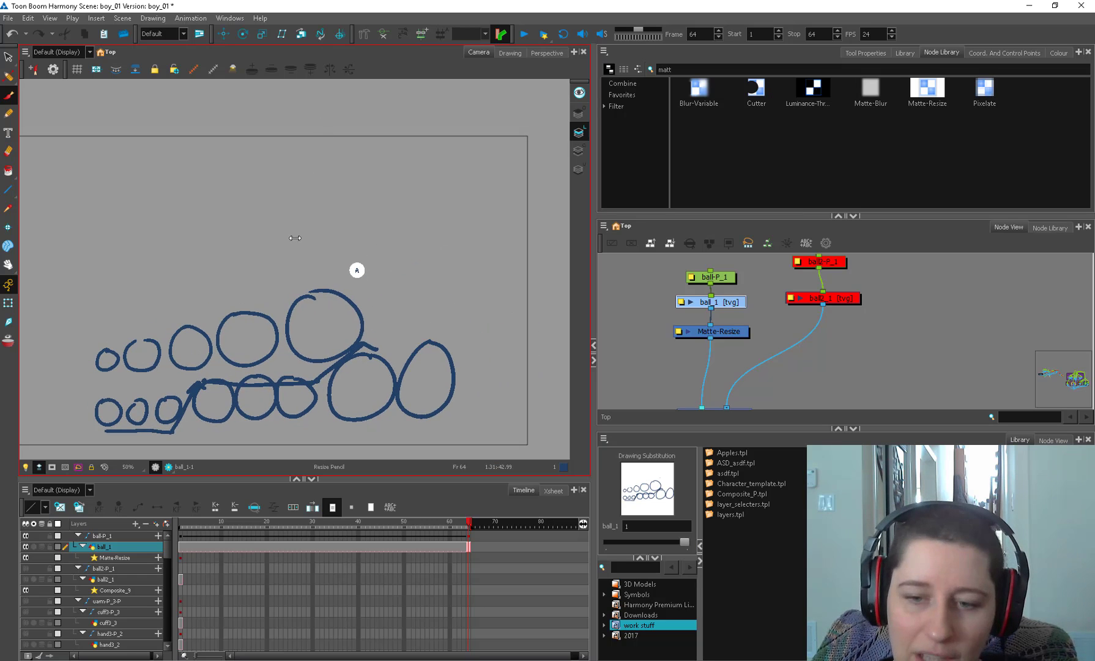
Open the Matte-Resize properties and brush the values 1, 1.5, 2 and 2.5 joined by arrows above a rising staircase line.
double_click(716, 331)
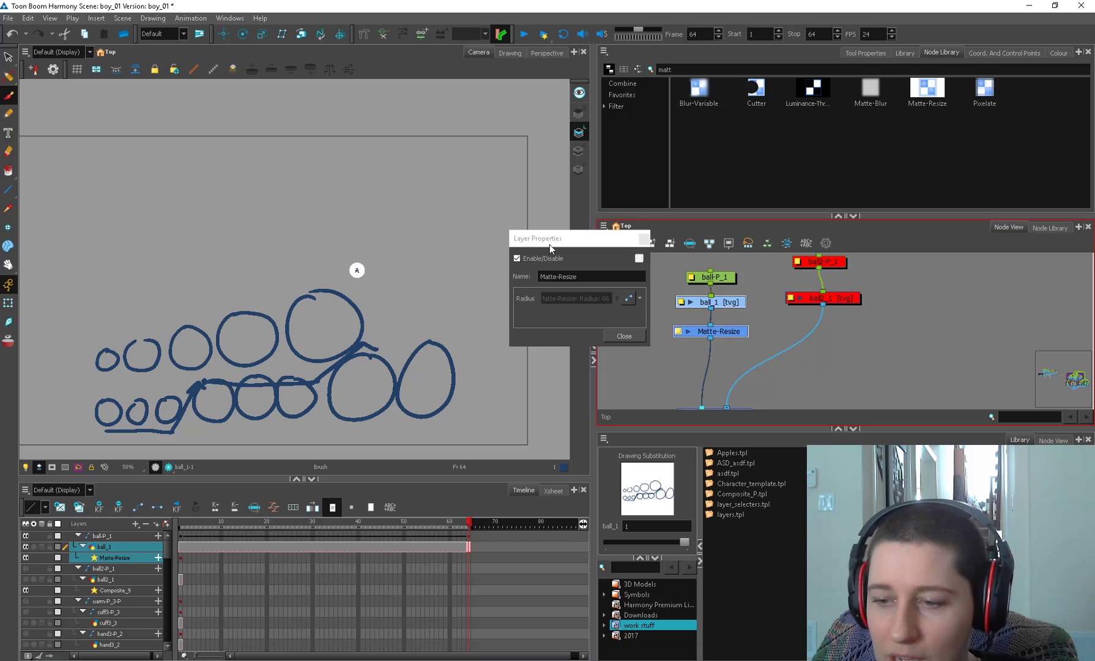
drag(218, 205, 315, 234)
drag(232, 227, 231, 264)
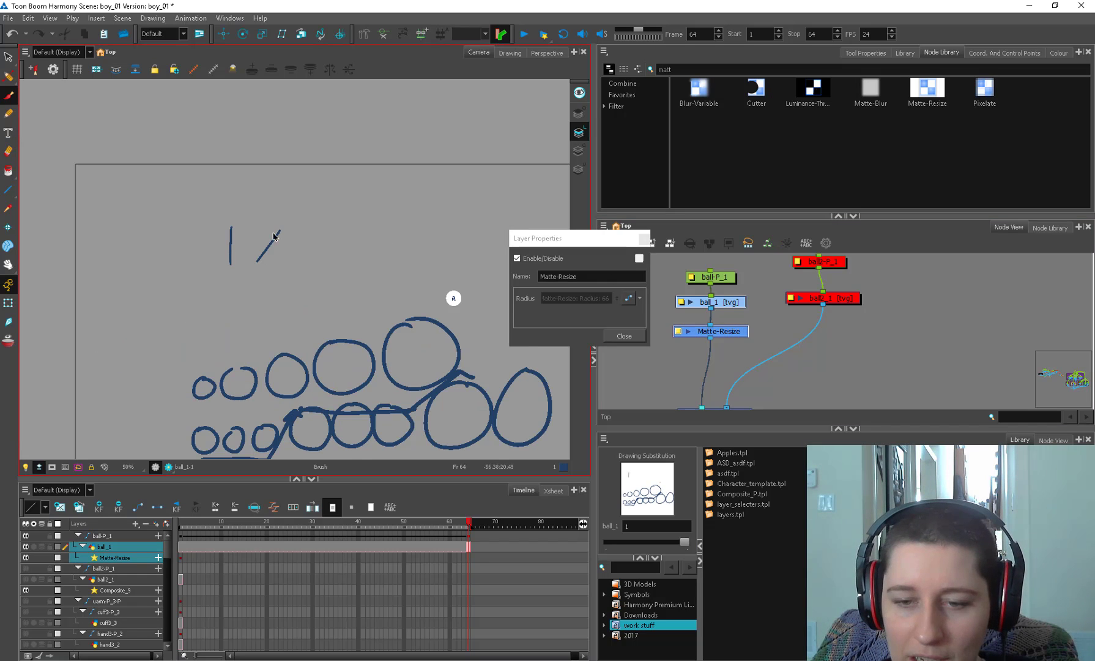
click(312, 222)
mouse_move(302, 203)
mouse_down()
mouse_move(303, 225)
mouse_move(373, 178)
mouse_move(404, 188)
mouse_move(507, 131)
mouse_up()
click(492, 145)
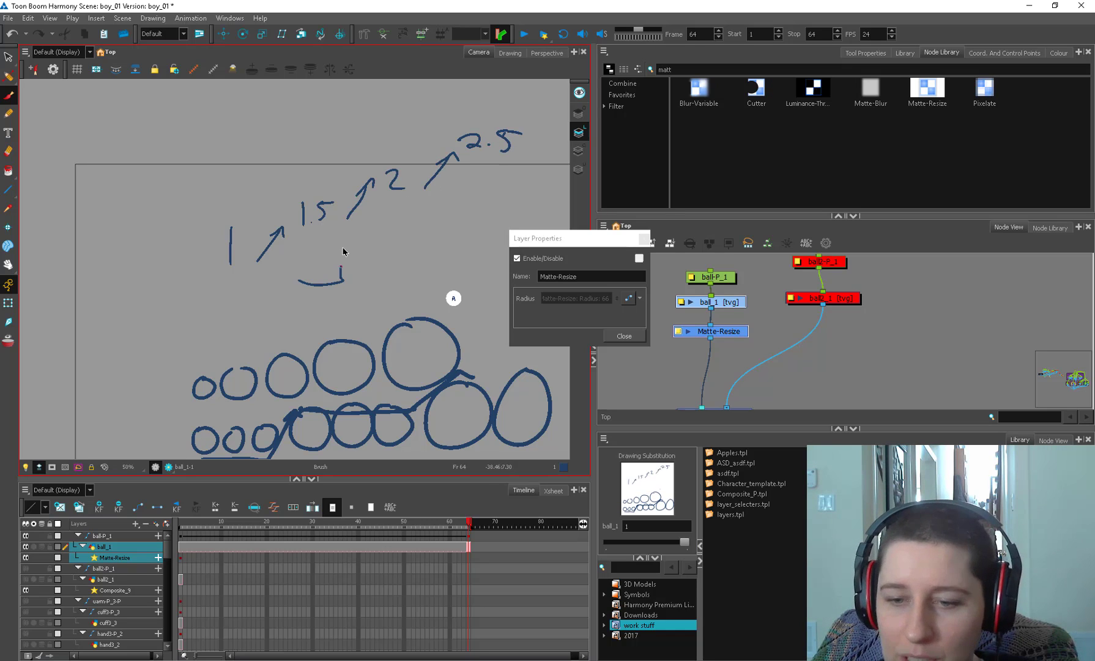
mouse_move(343, 249)
mouse_down()
mouse_move(465, 185)
mouse_move(522, 174)
mouse_up()
mouse_move(269, 378)
mouse_down()
mouse_move(245, 333)
mouse_move(226, 338)
mouse_up()
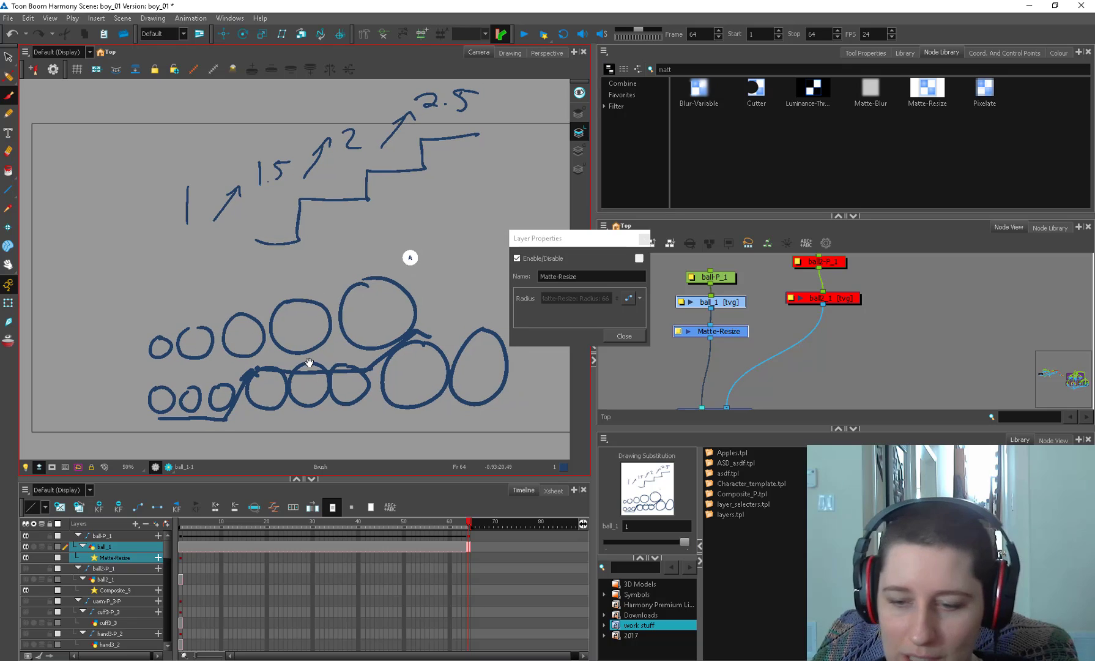
Delete the sketched circles, numbers, arrows and staircase line around the small ball.
key(alt+s)
key(ctrl+a)
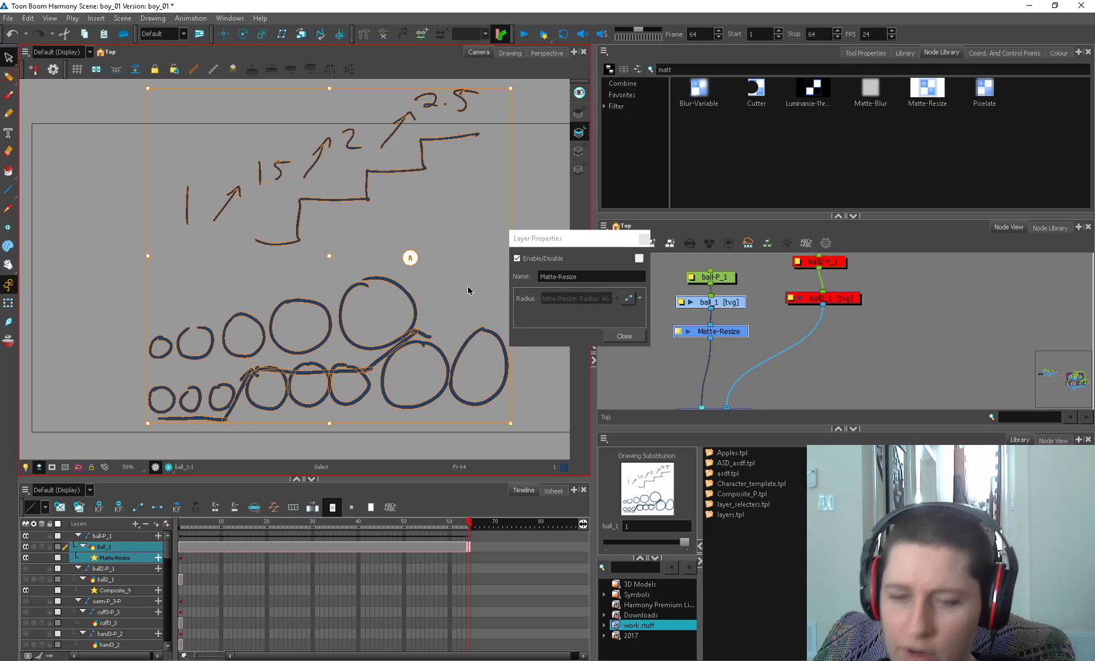
mouse_move(456, 297)
mouse_down()
mouse_move(199, 306)
mouse_move(520, 404)
mouse_up()
key(Delete)
mouse_move(492, 105)
mouse_down()
mouse_move(451, 84)
mouse_move(547, 151)
mouse_up()
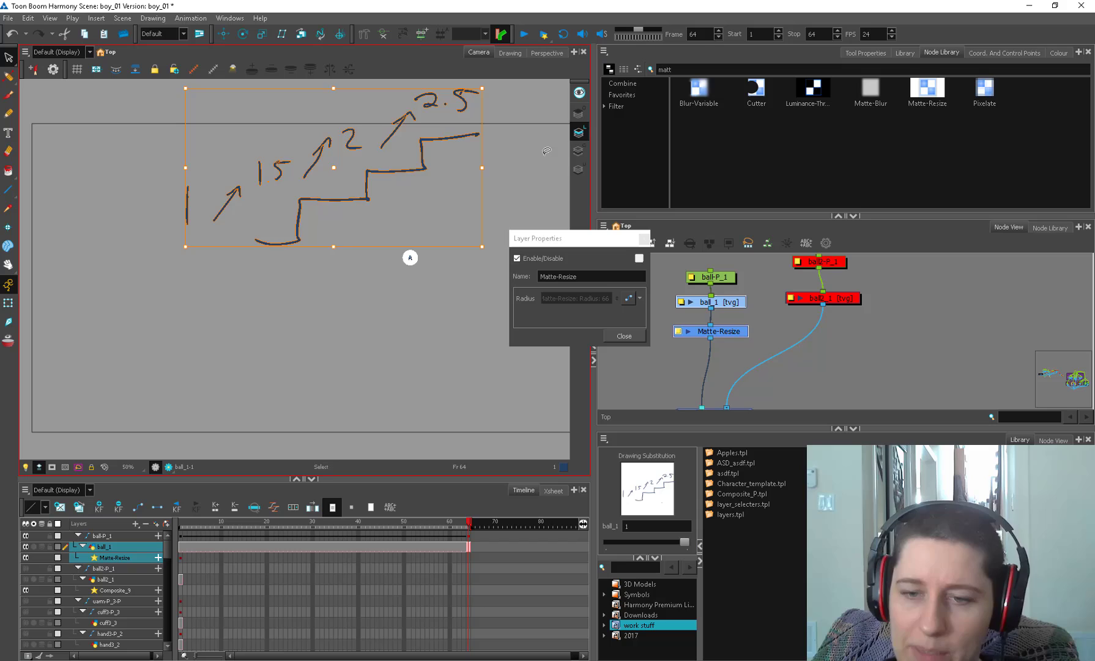
key(Delete)
Close the Matte-Resize properties and select that node in the node network.
drag(443, 301, 319, 317)
key(2)
key(2)
key(2)
click(624, 336)
key(2)
key(2)
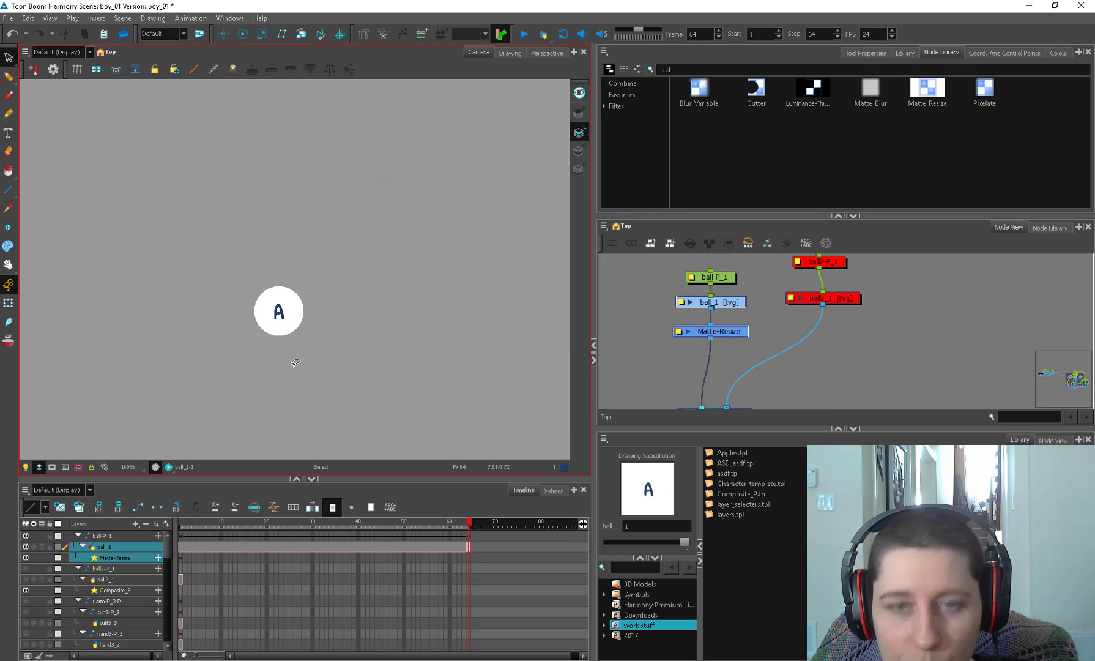
click(620, 294)
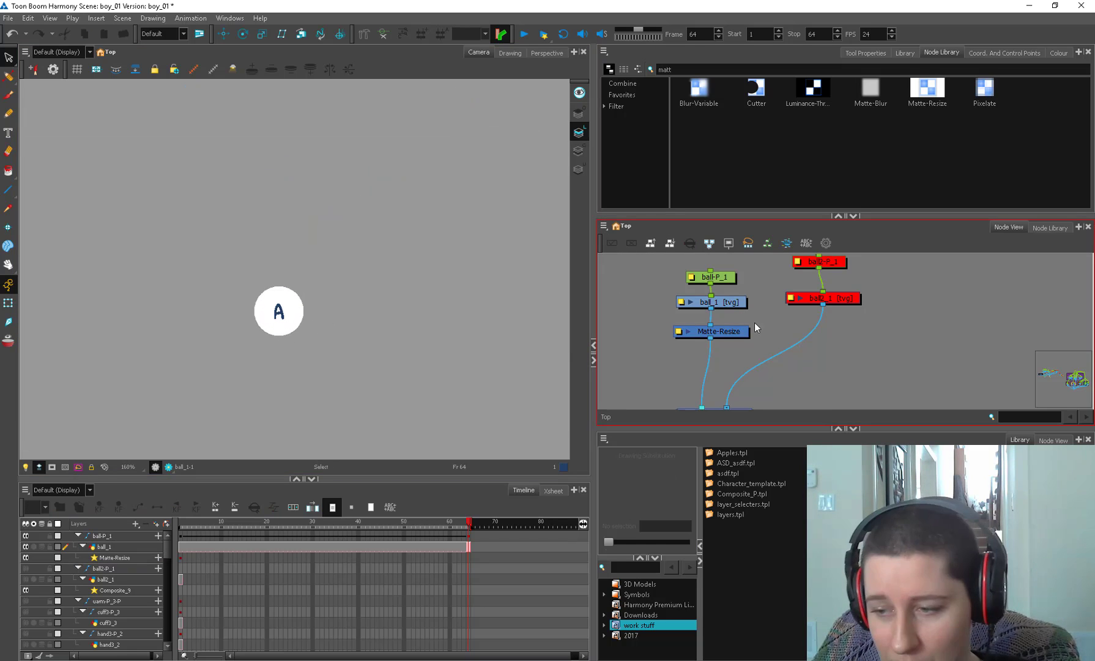
click(721, 325)
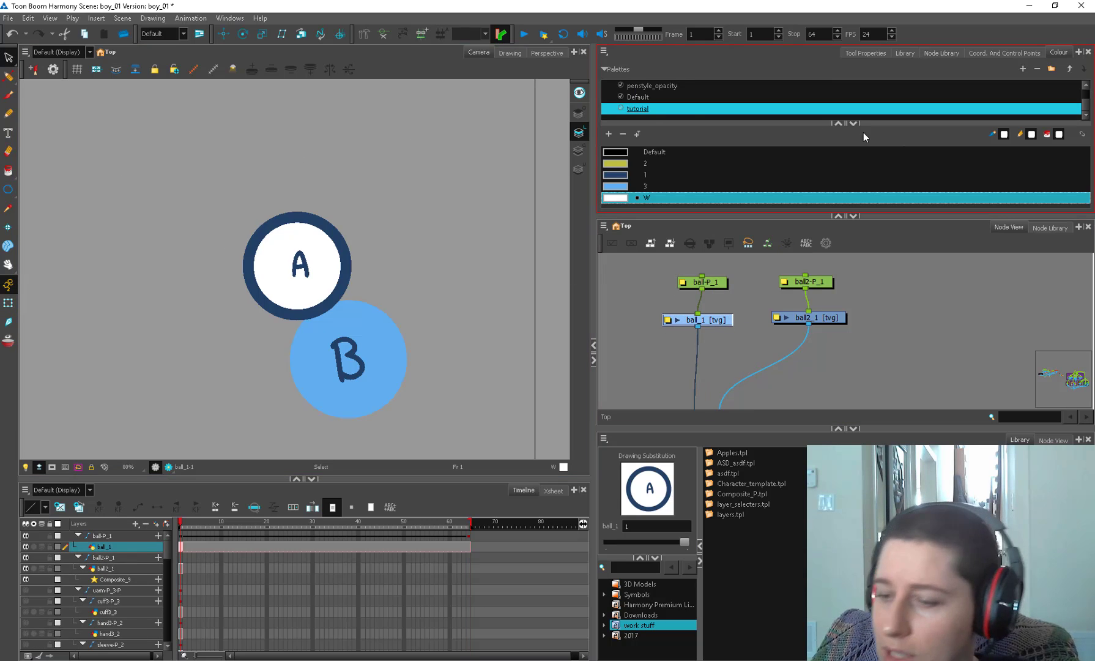
Add the layer_selecters template to the node network and locate the Layer-Selector node among the library's favorites.
drag(744, 503, 726, 286)
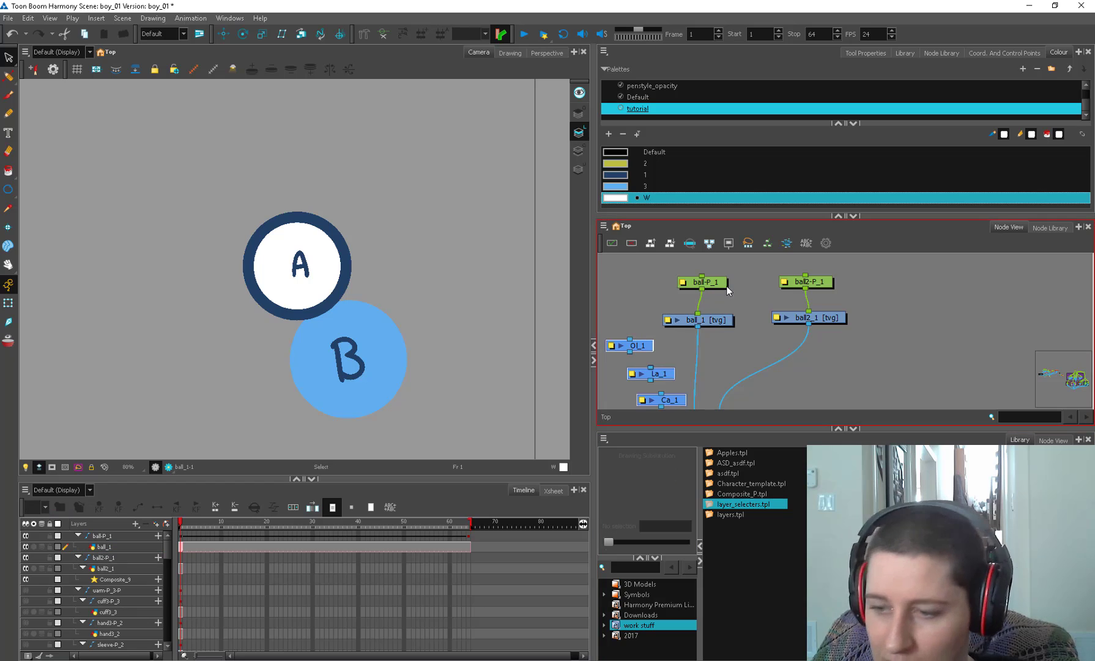
click(942, 53)
double_click(667, 70)
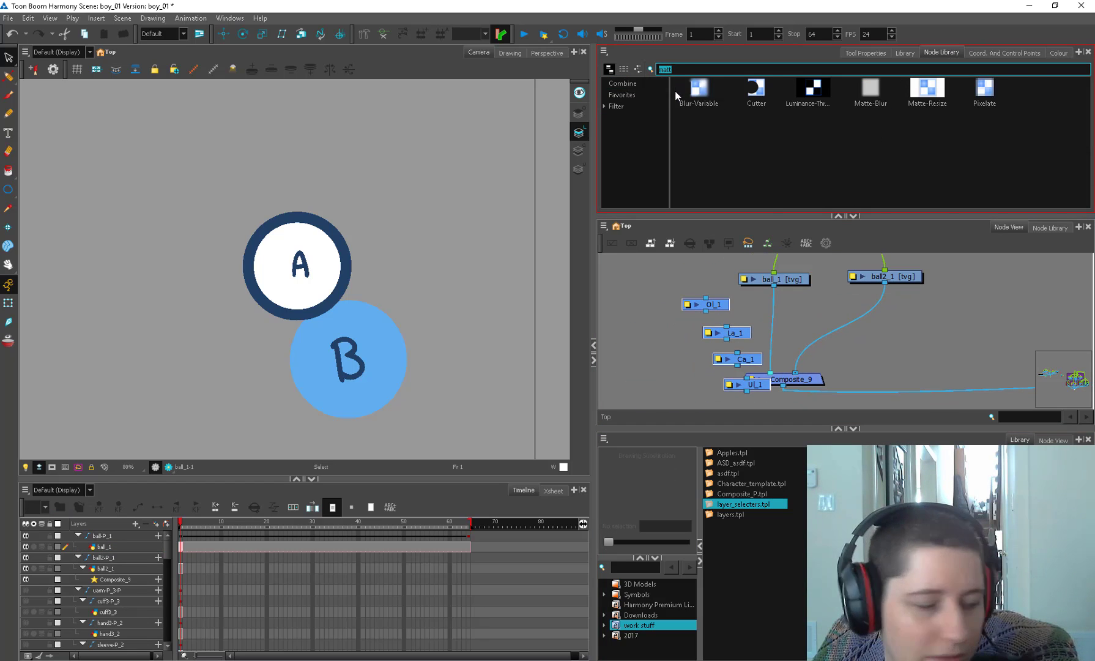
key(BackSpace)
click(623, 118)
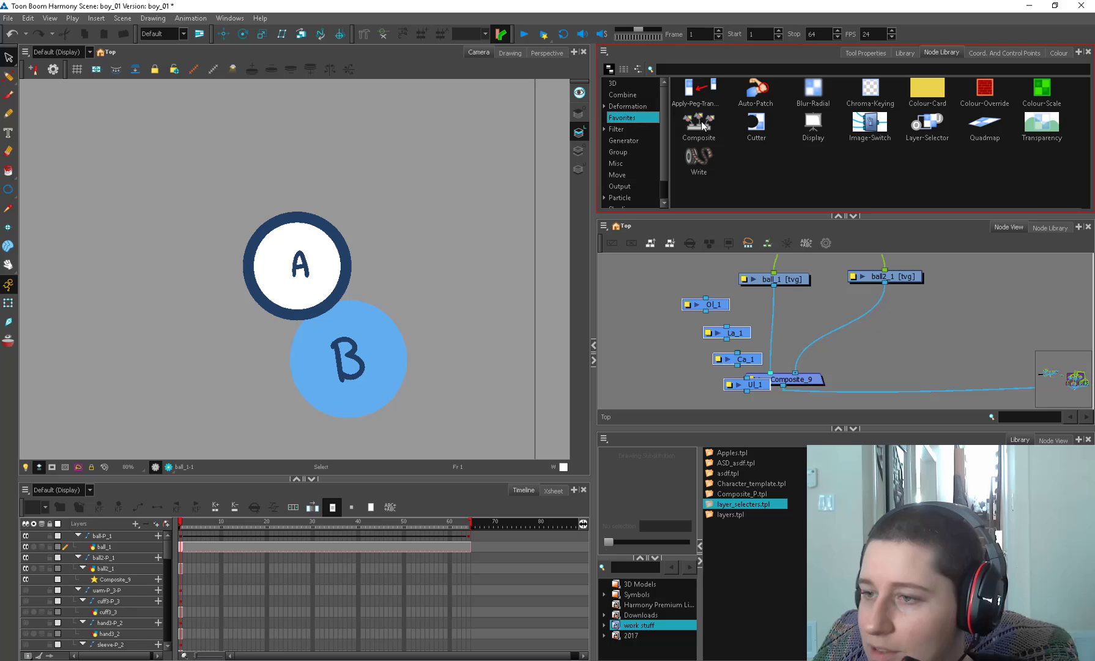
click(930, 126)
Move the imported layer selectors aside and connect Ol_1 and La_1 between ball_1 and Composite_9.
drag(737, 353, 660, 331)
click(644, 309)
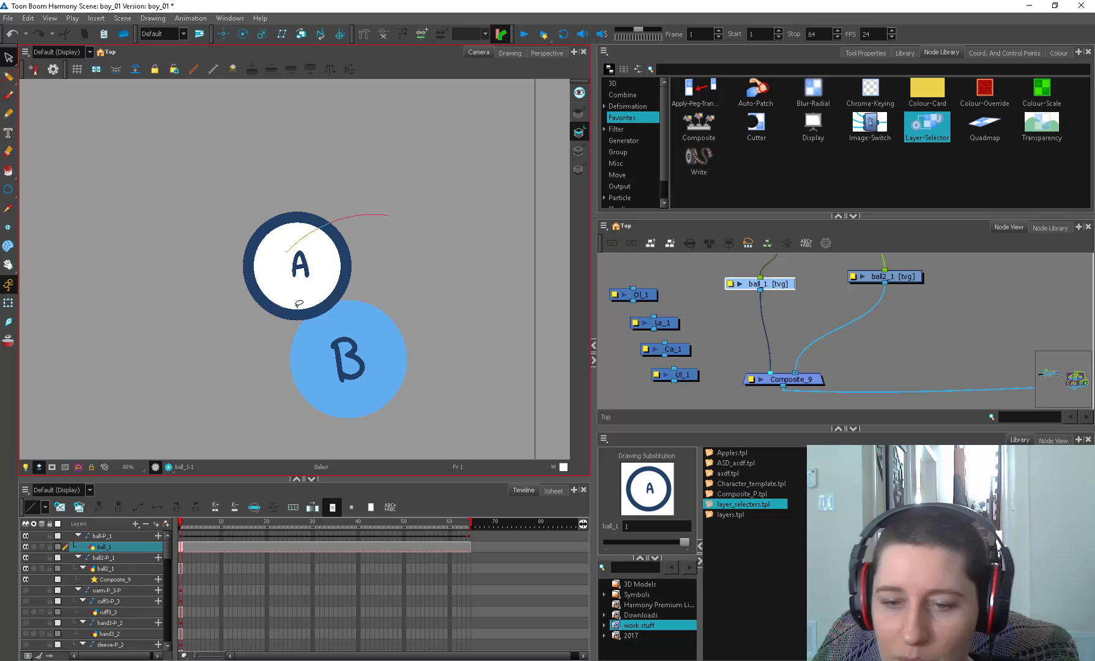
mouse_move(300, 304)
mouse_down()
mouse_move(317, 308)
mouse_move(355, 241)
mouse_up()
key(ctrl+z)
mouse_move(664, 324)
mouse_down()
mouse_move(810, 336)
mouse_move(781, 343)
mouse_move(764, 262)
mouse_up()
click(801, 321)
drag(768, 318, 781, 273)
mouse_move(762, 271)
mouse_down()
mouse_move(643, 282)
mouse_move(718, 309)
mouse_move(770, 366)
mouse_up()
drag(724, 309, 711, 311)
click(809, 314)
Draw a chain of curved invisible strokes along circle A's outer edge with the Stroke tool.
key(alt+v)
click(510, 54)
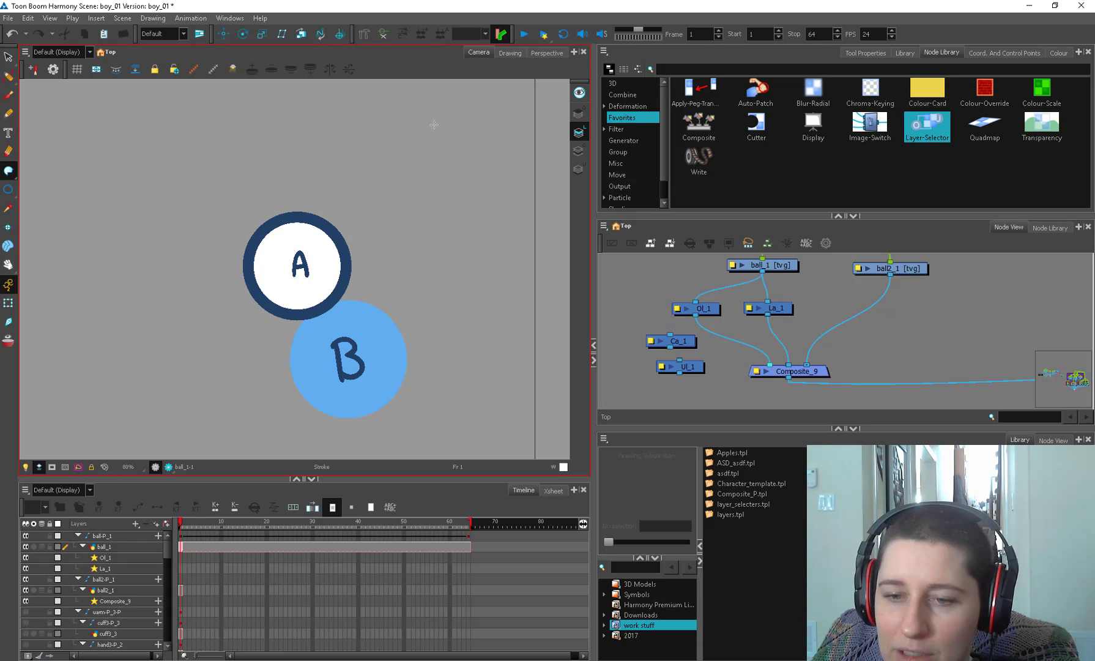
mouse_move(399, 171)
mouse_down()
mouse_move(371, 227)
mouse_move(391, 348)
mouse_up()
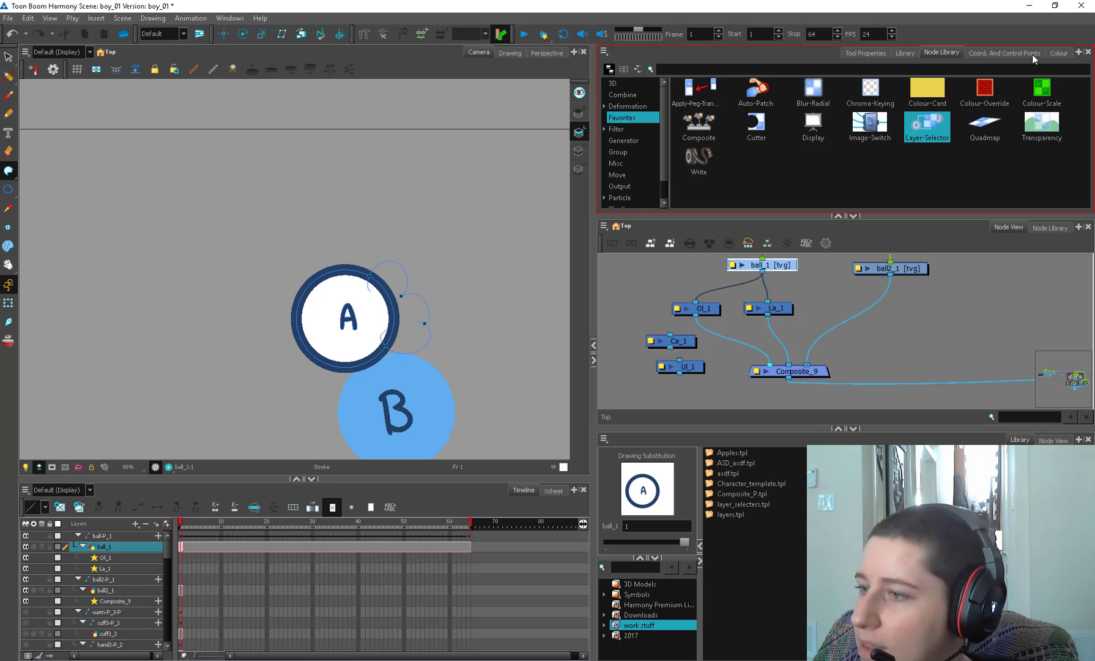
Change the New 0 swatch in the tutorial palette to bright green.
click(1059, 52)
click(621, 200)
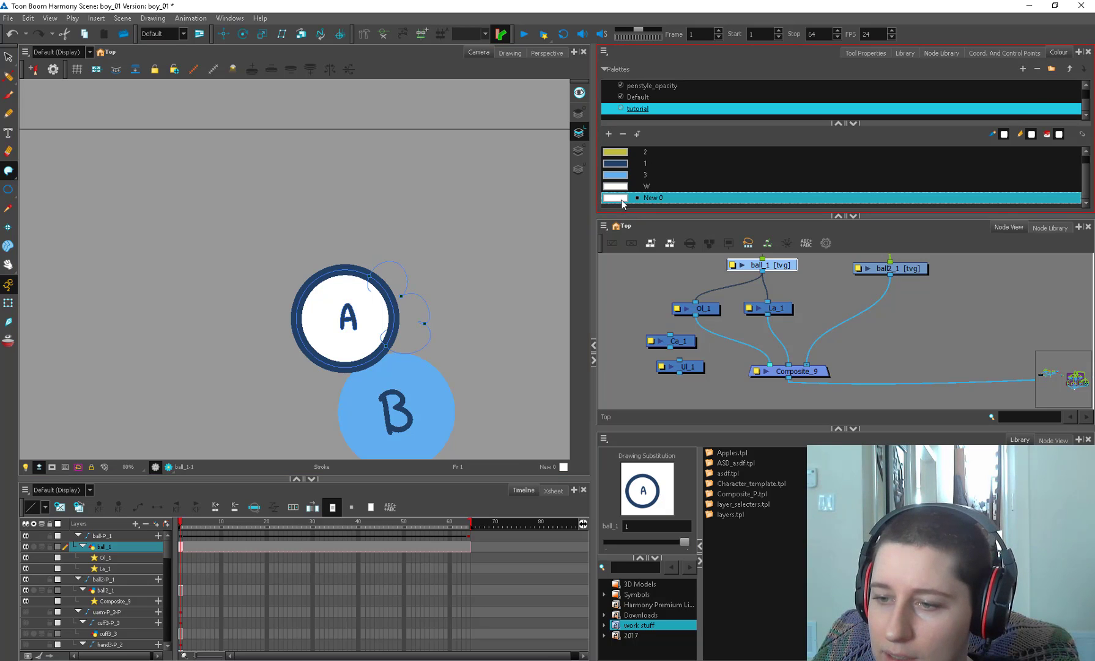
double_click(621, 200)
click(628, 246)
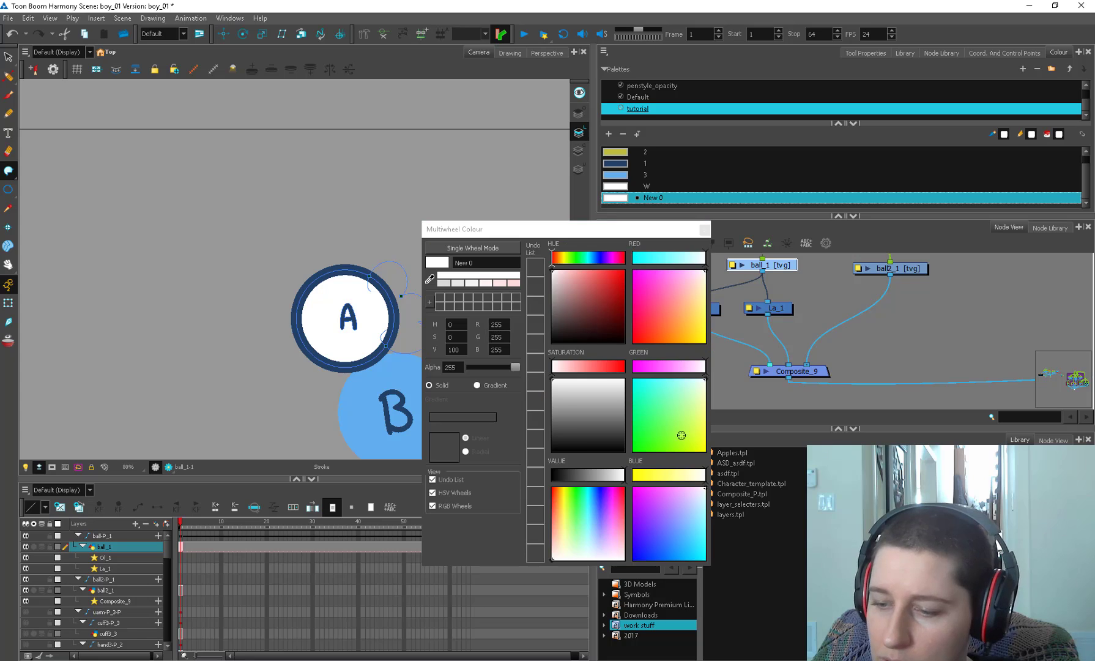
click(681, 435)
click(705, 229)
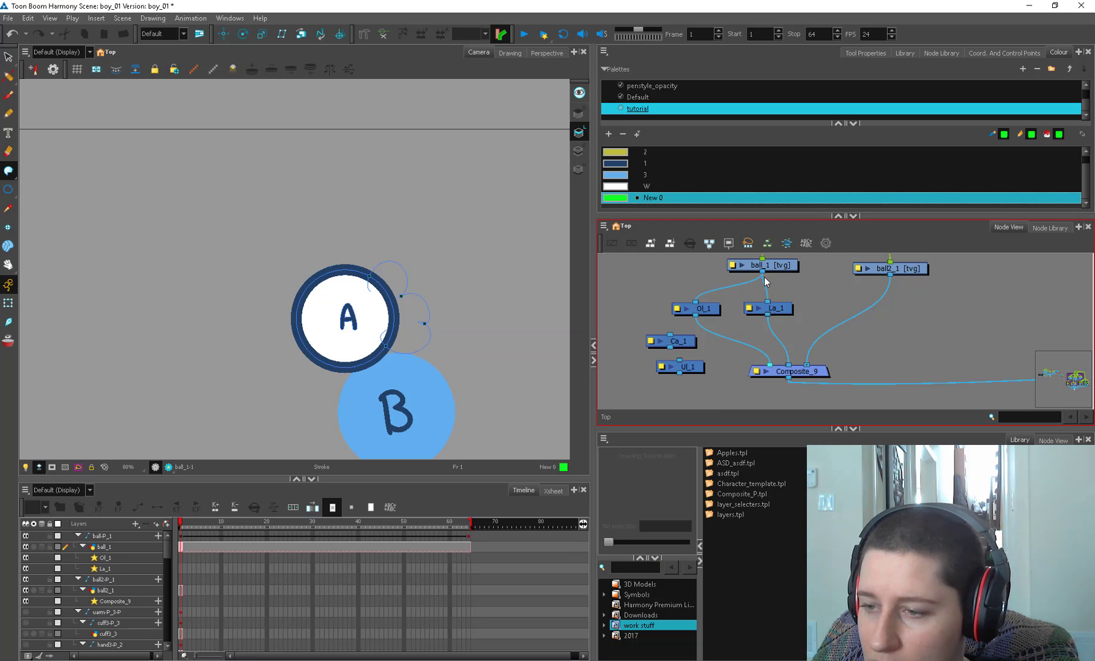
Fill the three bumps beside circle A with New 0 green and move them from ball_1's line art to its overlay art.
drag(765, 268, 756, 268)
click(411, 309)
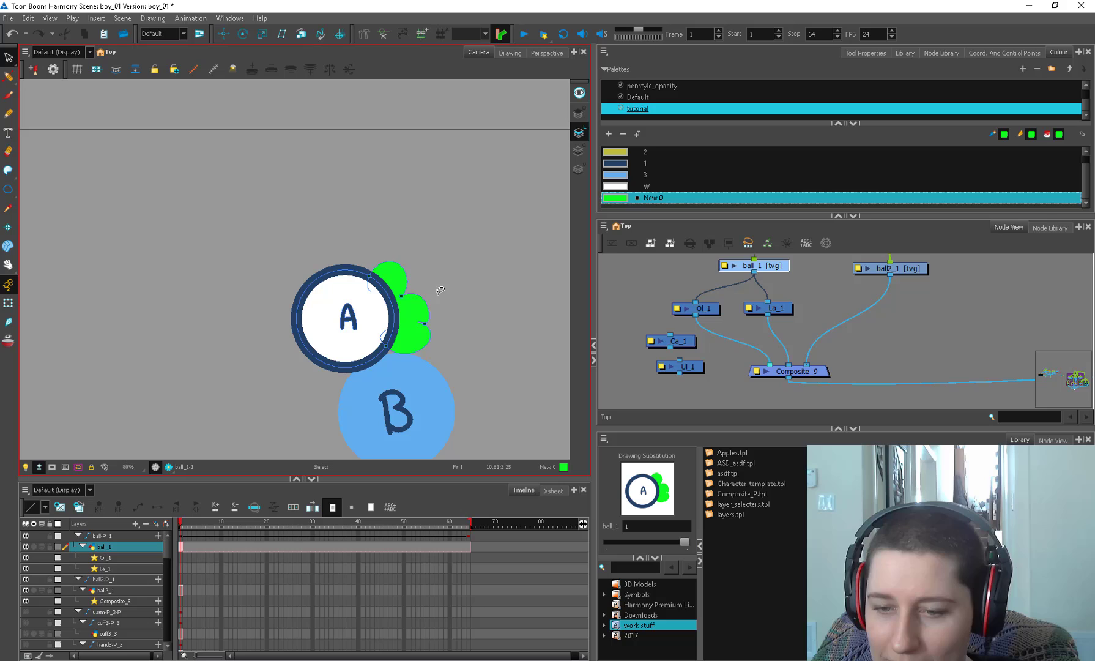
drag(413, 345, 422, 340)
key(ctrl+x)
click(579, 114)
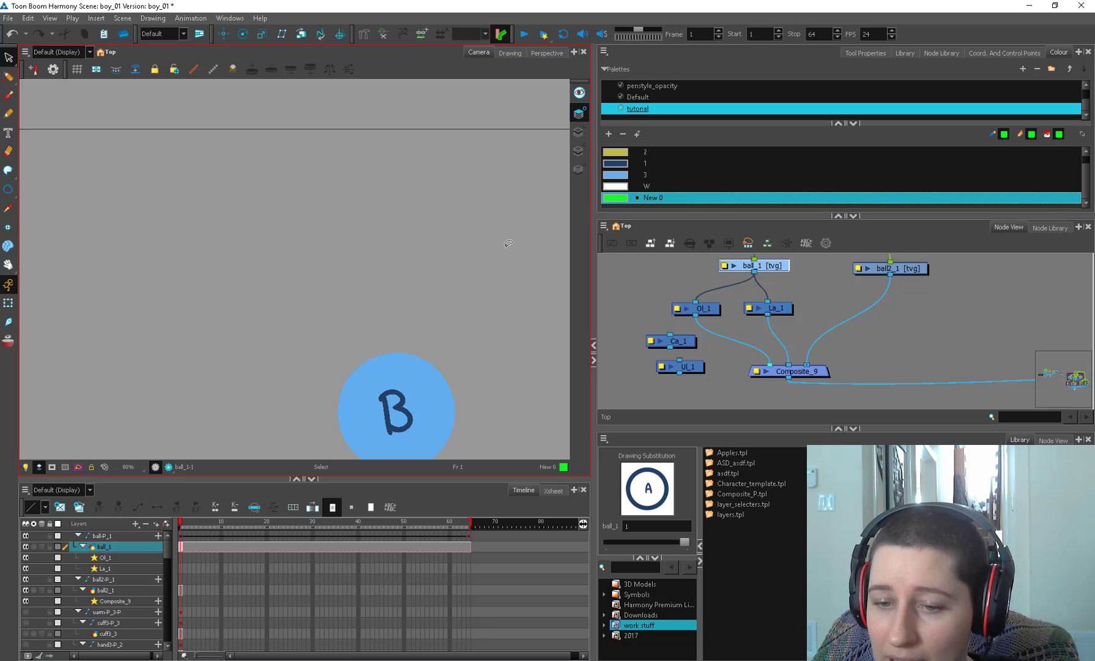
key(ctrl+v)
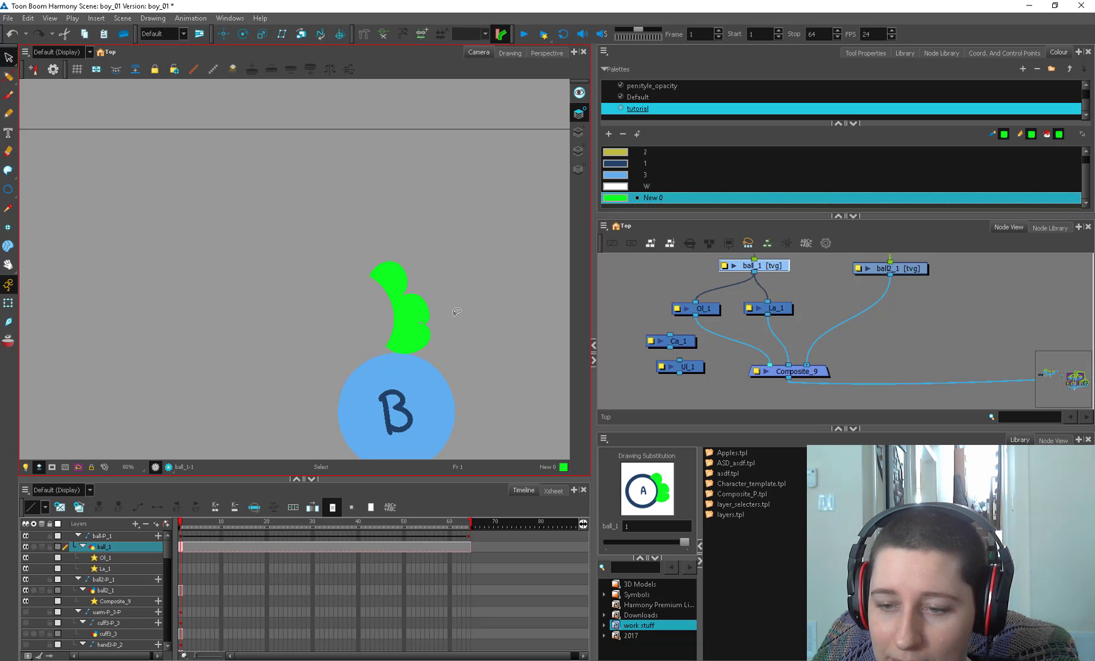
key(l)
scroll(395, 280, up, 3)
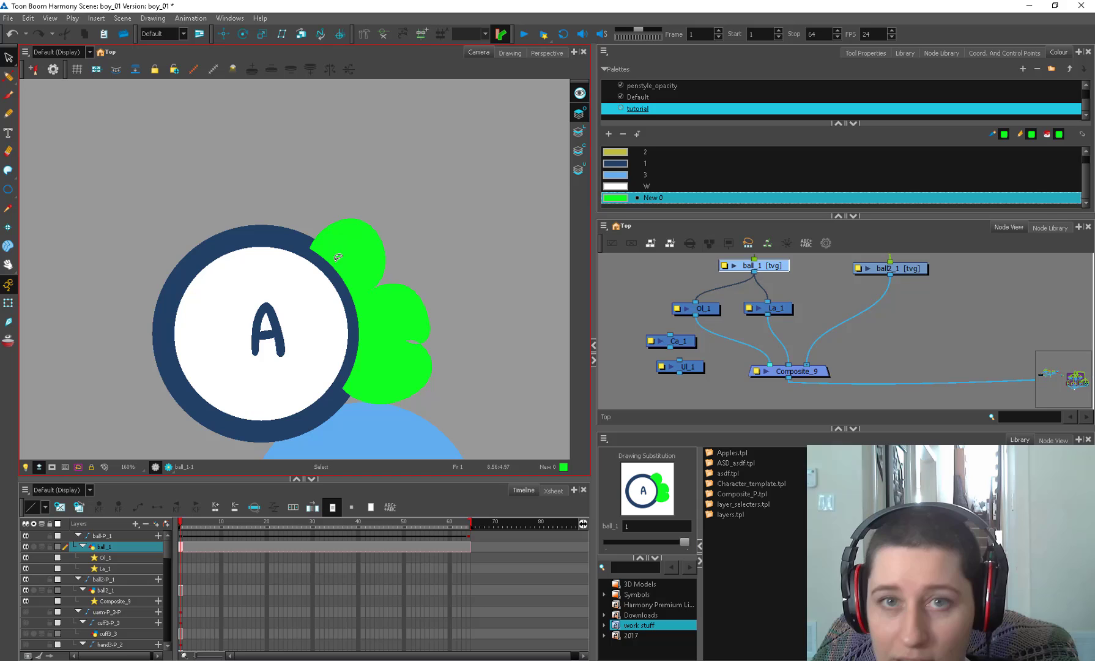
Insert a Cutter node between ball2_1 and Composite_9.
key(shift+t)
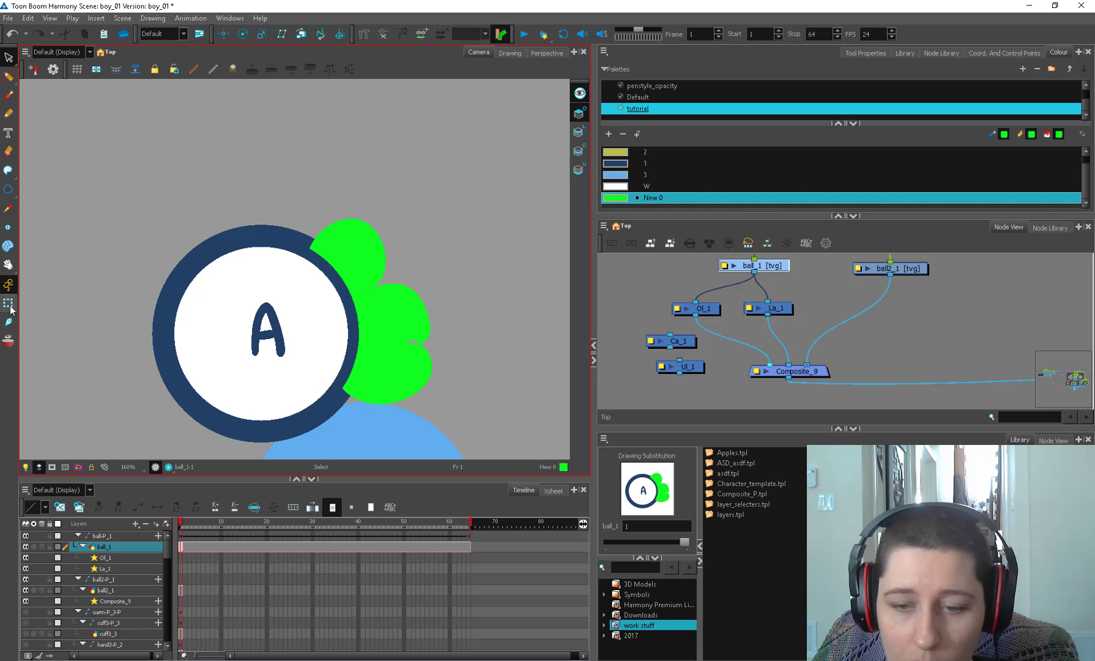
drag(854, 330, 841, 281)
drag(790, 323, 796, 376)
scroll(832, 325, down, 2)
drag(868, 321, 843, 344)
click(955, 53)
drag(756, 126, 814, 353)
drag(856, 277, 842, 281)
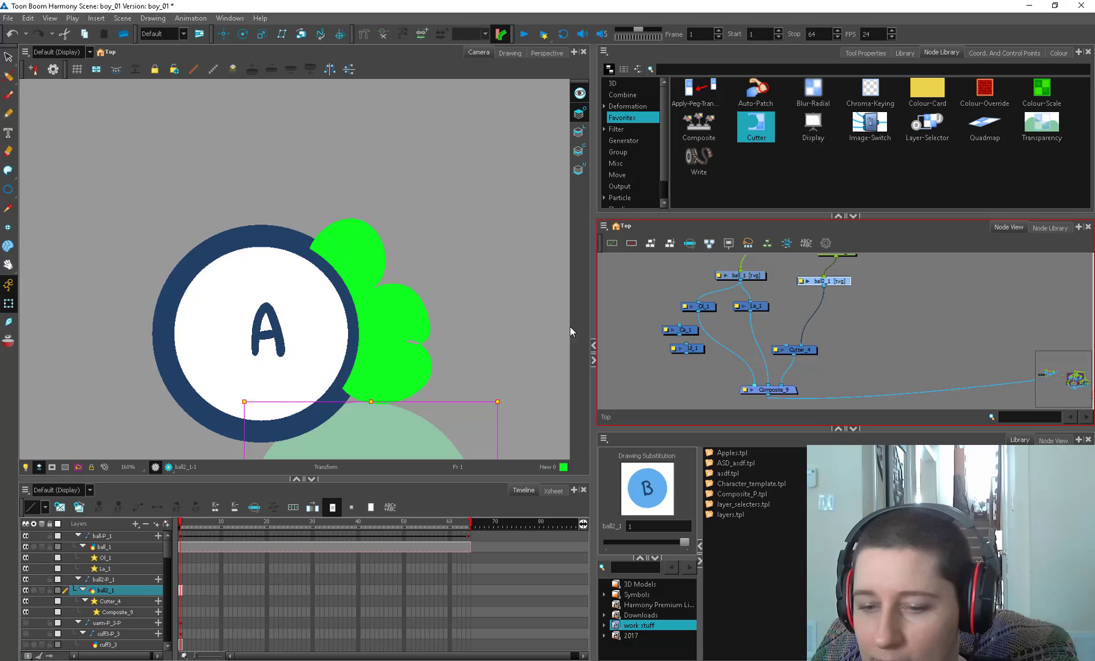
Reroute Ol_1 from Composite_9 to the Cutter's matte input and enlarge the node network area.
scroll(442, 416, down, 2)
drag(438, 425, 446, 348)
drag(755, 385, 786, 337)
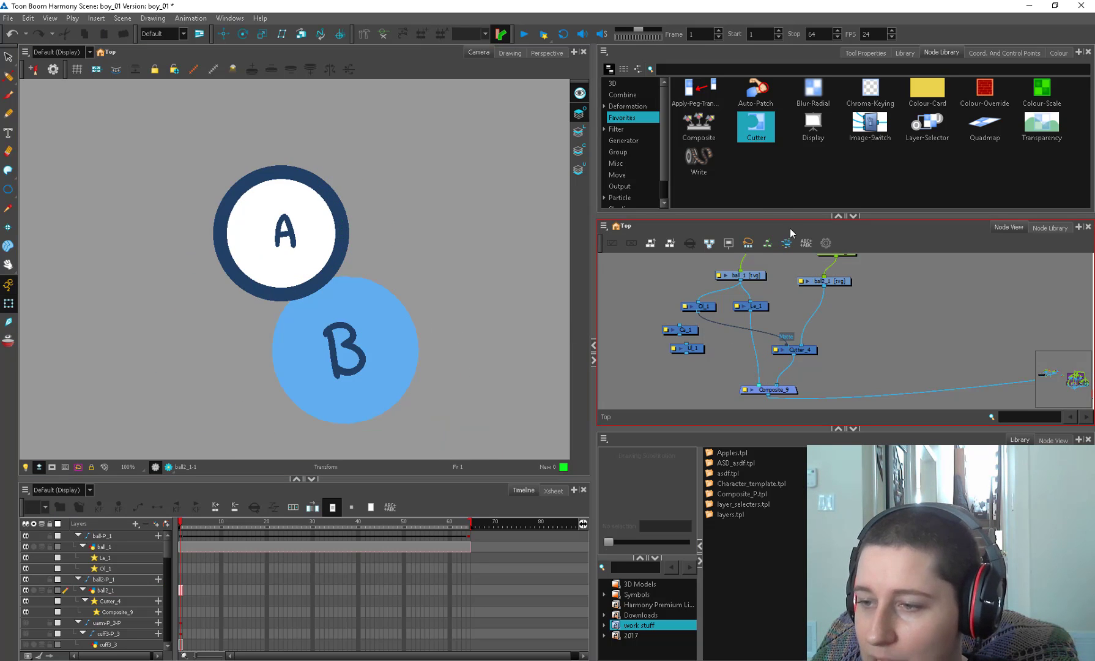
drag(769, 209, 768, 163)
drag(592, 319, 555, 314)
Rotate circle A and shift it over circle B, using the ball-P_1 peg, to test the overlay matte's cut.
click(318, 212)
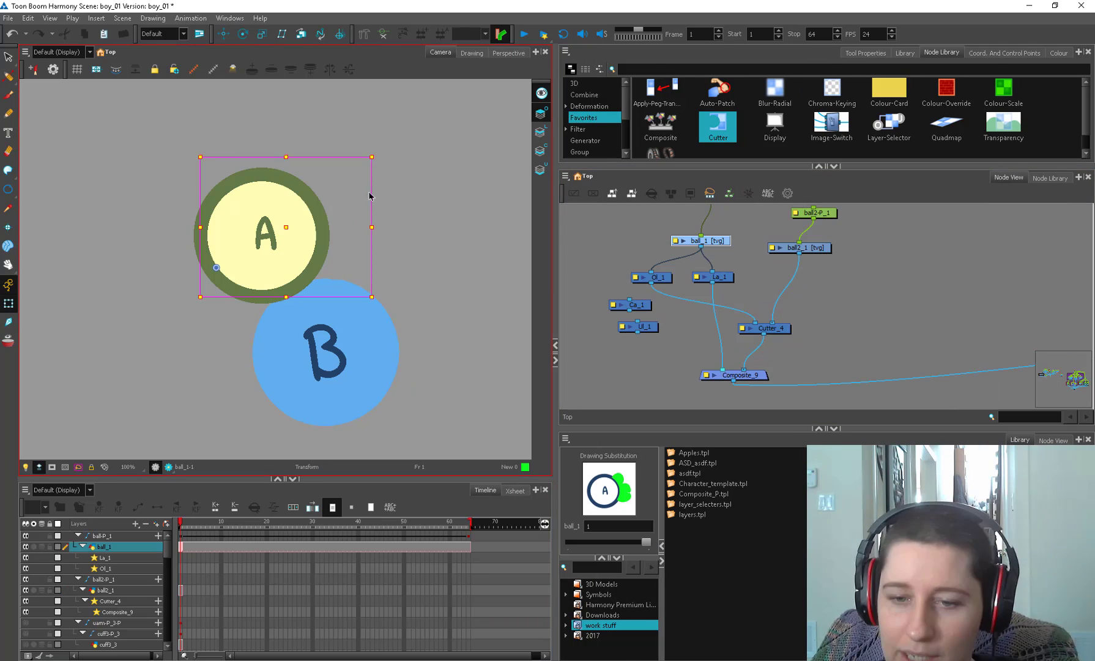
mouse_move(380, 155)
mouse_down()
mouse_move(395, 196)
mouse_move(385, 263)
mouse_move(351, 342)
mouse_up()
drag(731, 253, 705, 300)
click(683, 244)
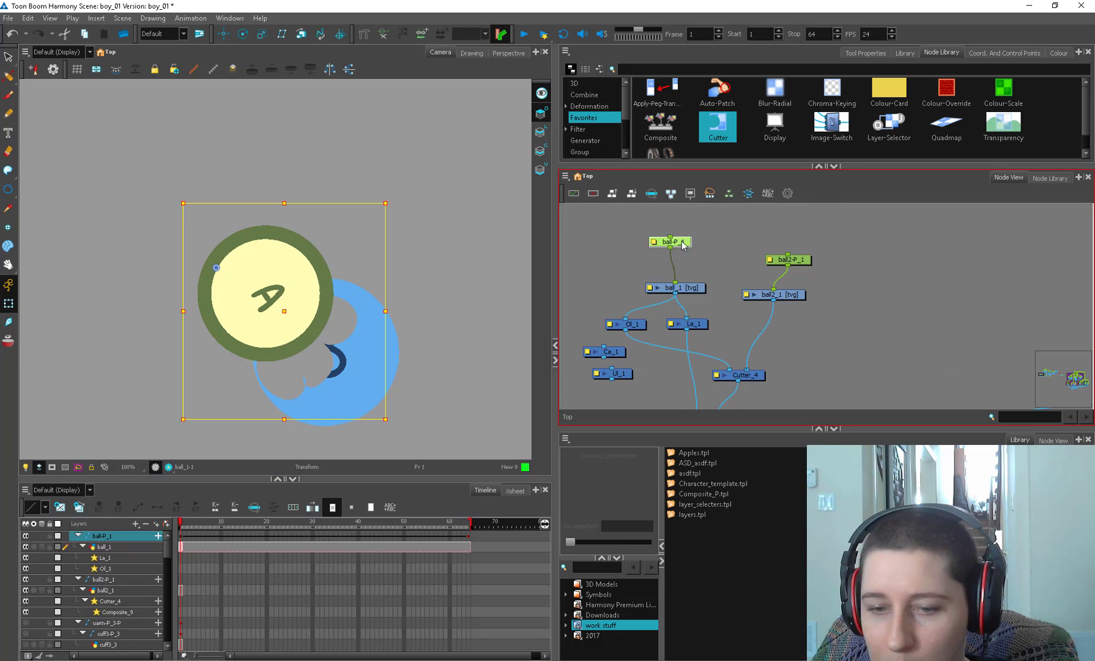
drag(684, 244, 680, 245)
mouse_move(303, 318)
mouse_down()
mouse_move(380, 372)
mouse_move(257, 260)
mouse_move(296, 275)
mouse_up()
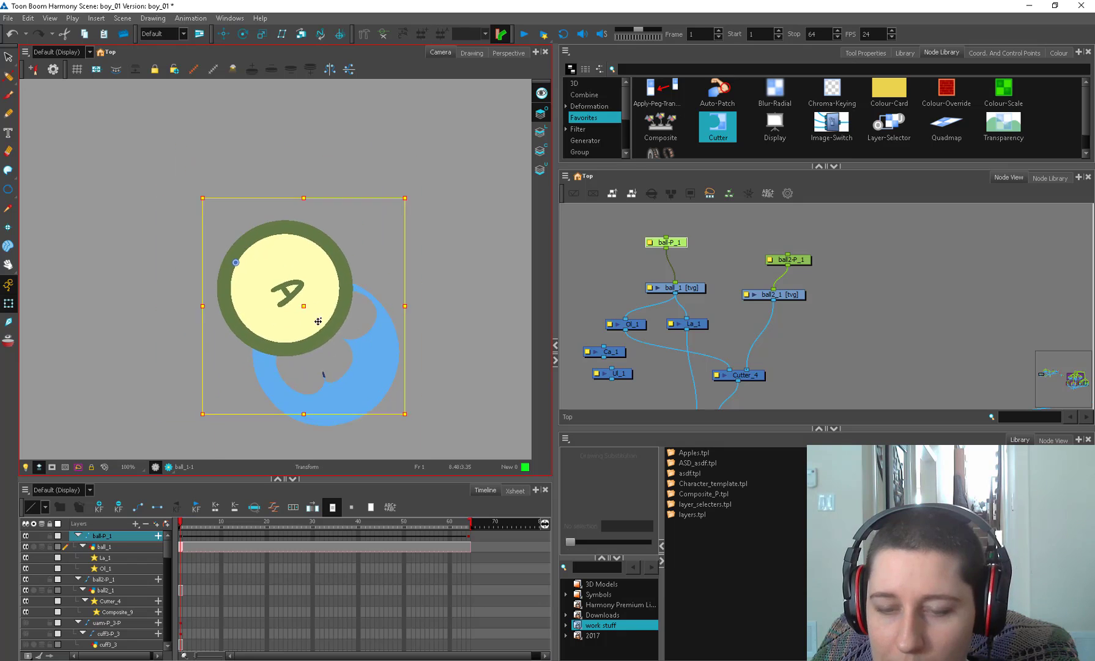
Undo the test transforms and try moving circle A's peg across circle B to show the overlay cutting it.
key(ctrl+z)
key(ctrl+z)
key(ctrl+z)
drag(377, 315, 308, 278)
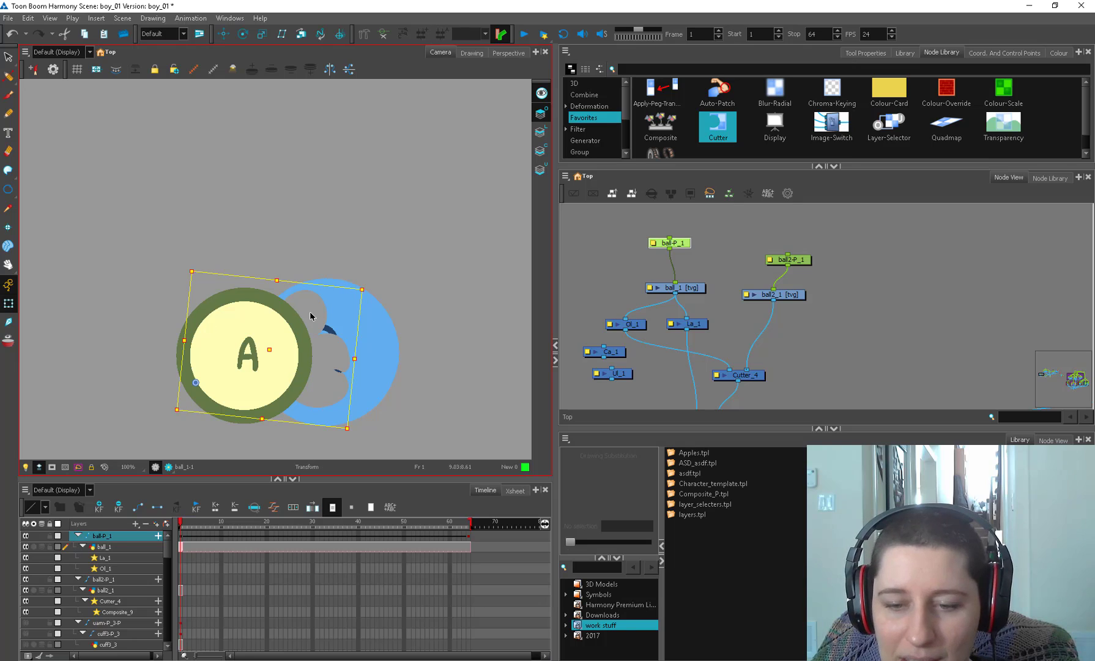
mouse_move(234, 374)
mouse_down()
mouse_move(333, 352)
mouse_move(253, 310)
mouse_up()
key(ctrl+z)
Brush a sketch of two crossing rectangles above the balls, hatching one end and enclosing it in a wavy outline.
key(alt+b)
mouse_move(362, 286)
mouse_down()
mouse_move(274, 274)
mouse_move(293, 286)
mouse_up()
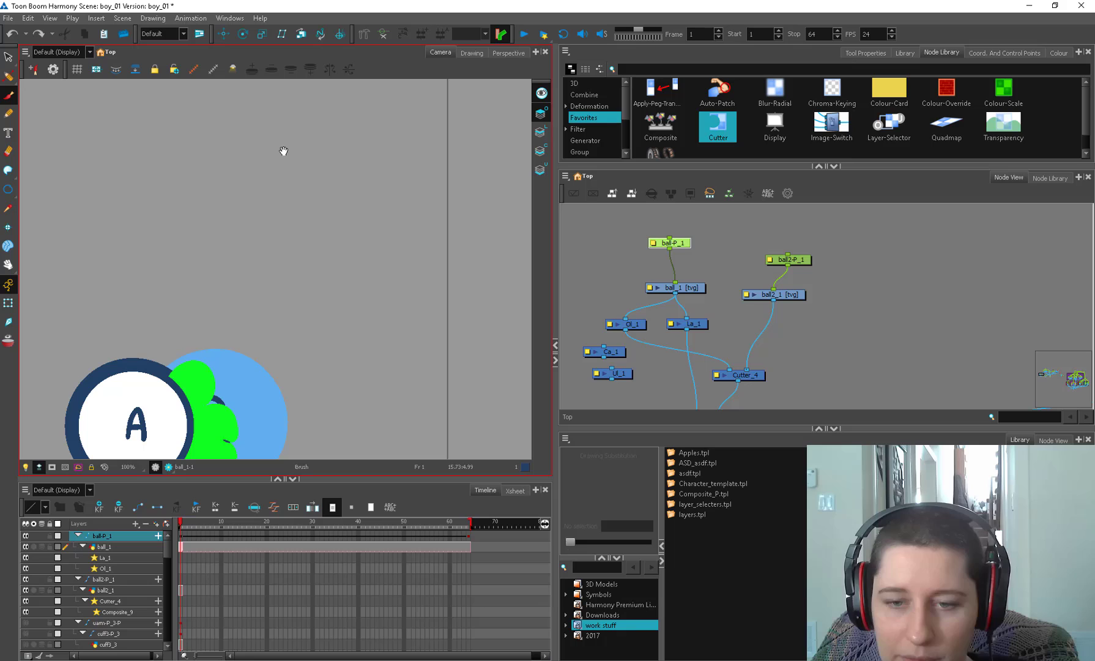
drag(283, 151, 289, 246)
mouse_move(316, 193)
mouse_down()
mouse_move(318, 241)
mouse_move(301, 265)
mouse_move(394, 262)
mouse_up()
mouse_move(270, 267)
mouse_down()
mouse_move(394, 262)
mouse_move(294, 321)
mouse_move(381, 253)
mouse_move(331, 242)
mouse_move(333, 204)
mouse_up()
key(alt+s)
key(alt+b)
drag(275, 163, 248, 222)
mouse_move(281, 171)
mouse_down()
mouse_move(253, 232)
mouse_move(266, 229)
mouse_up()
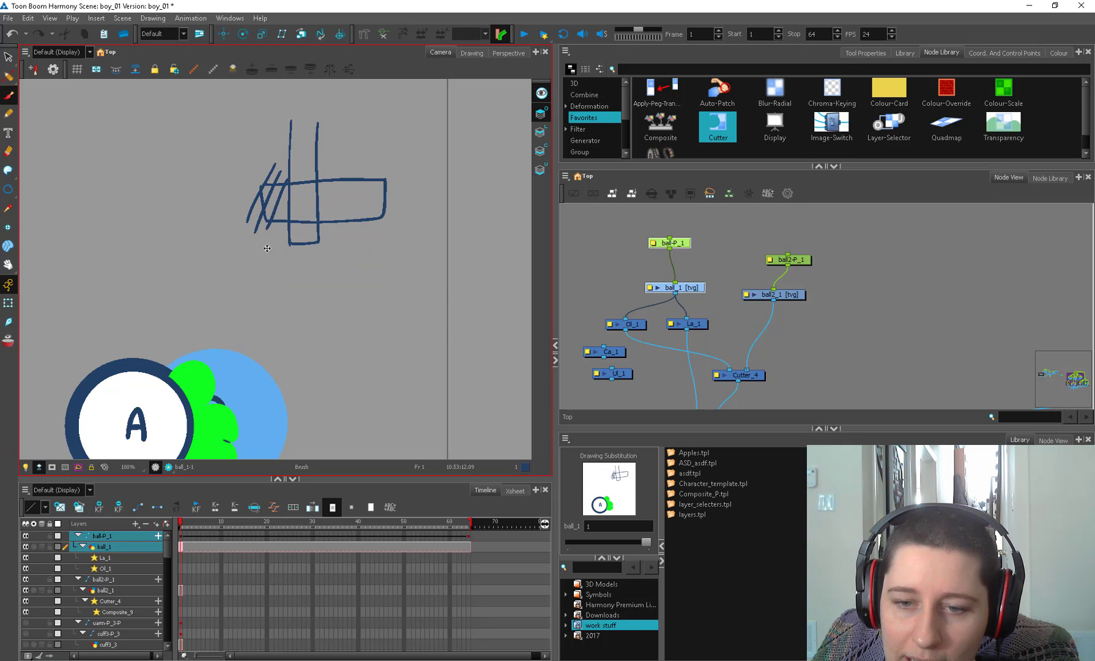
mouse_move(242, 159)
mouse_down()
mouse_move(230, 187)
mouse_move(237, 228)
mouse_move(292, 242)
mouse_up()
Select parts of the sketch's horizontal rectangle, undo the last edits, and brush more lines along its length.
key(alt+s)
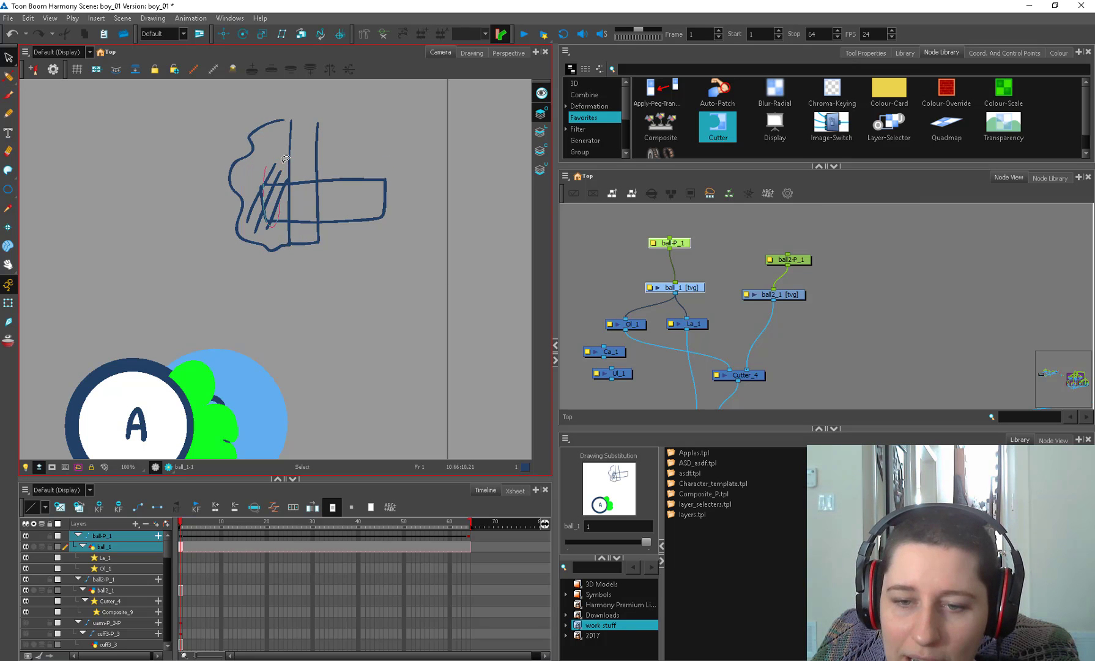
click(344, 179)
mouse_move(341, 208)
mouse_down()
mouse_move(306, 179)
mouse_move(376, 212)
mouse_up()
key(alt+b)
key(ctrl+z)
key(ctrl+z)
drag(293, 209, 375, 203)
mouse_move(294, 203)
mouse_down()
mouse_move(388, 193)
mouse_move(373, 185)
mouse_up()
key(1)
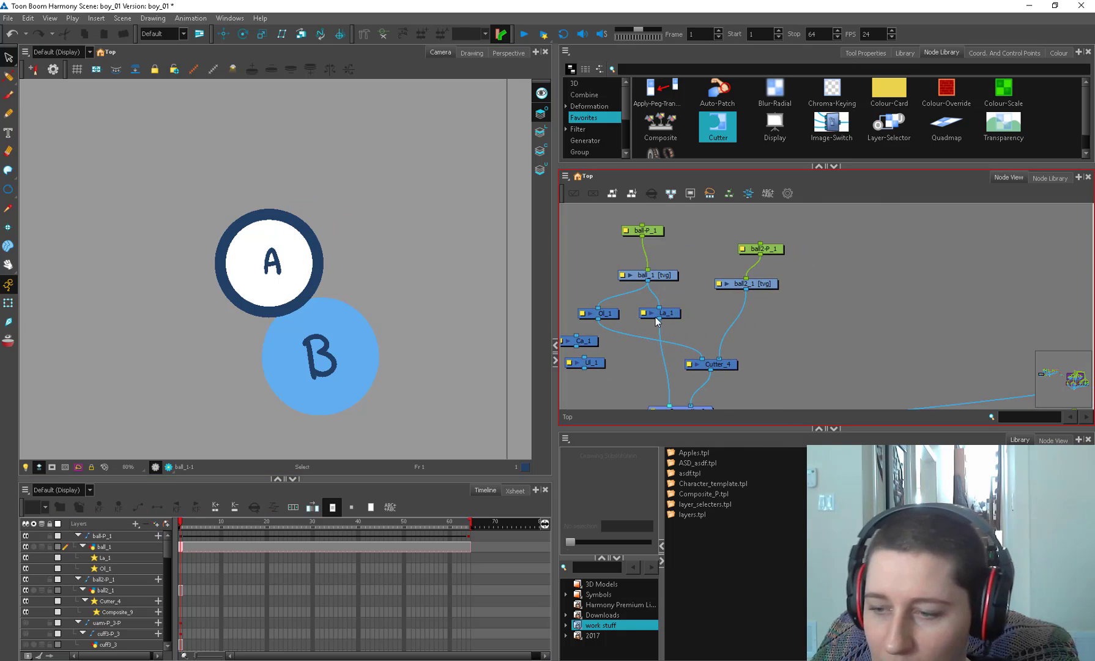
Disconnect Ol_1 from Cutter_4 and delete the Ol_1, Ca_1 and Ul_1 layer selectors.
drag(683, 382, 709, 355)
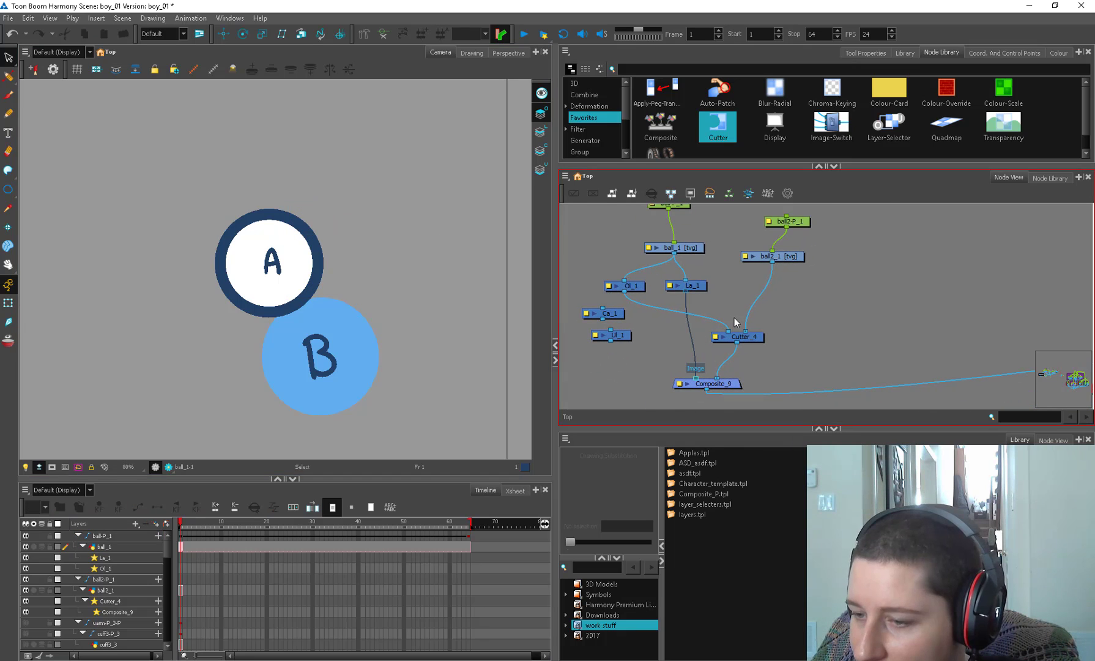
drag(728, 333, 704, 311)
click(641, 287)
click(699, 248)
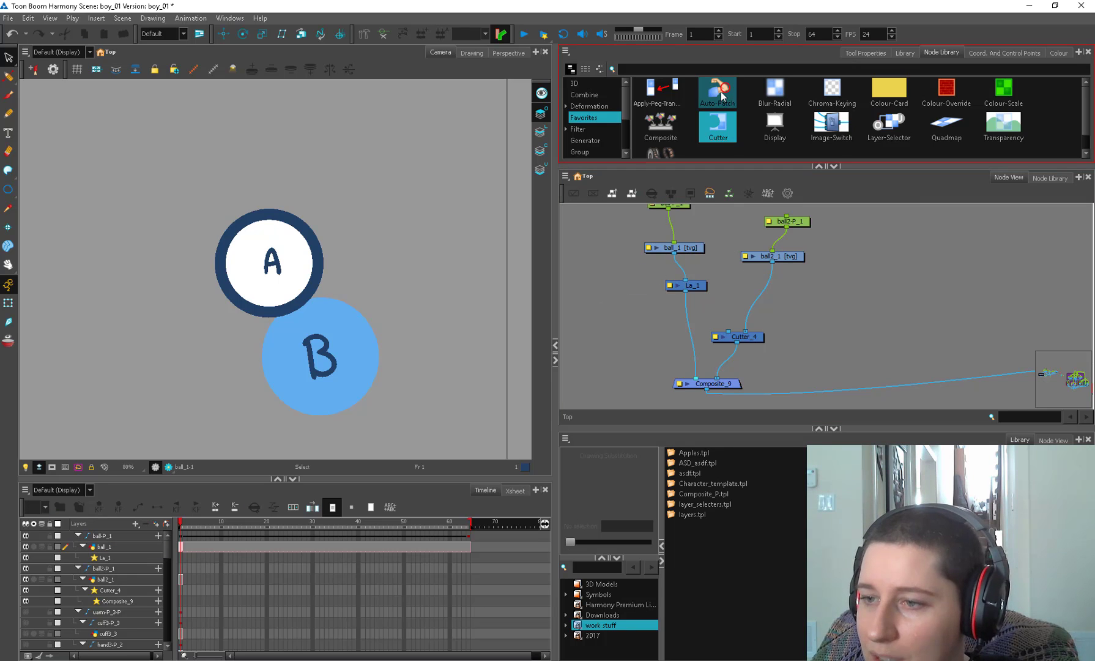
Add an Auto-Patch node to the network beside ball_1 and La_1.
click(721, 95)
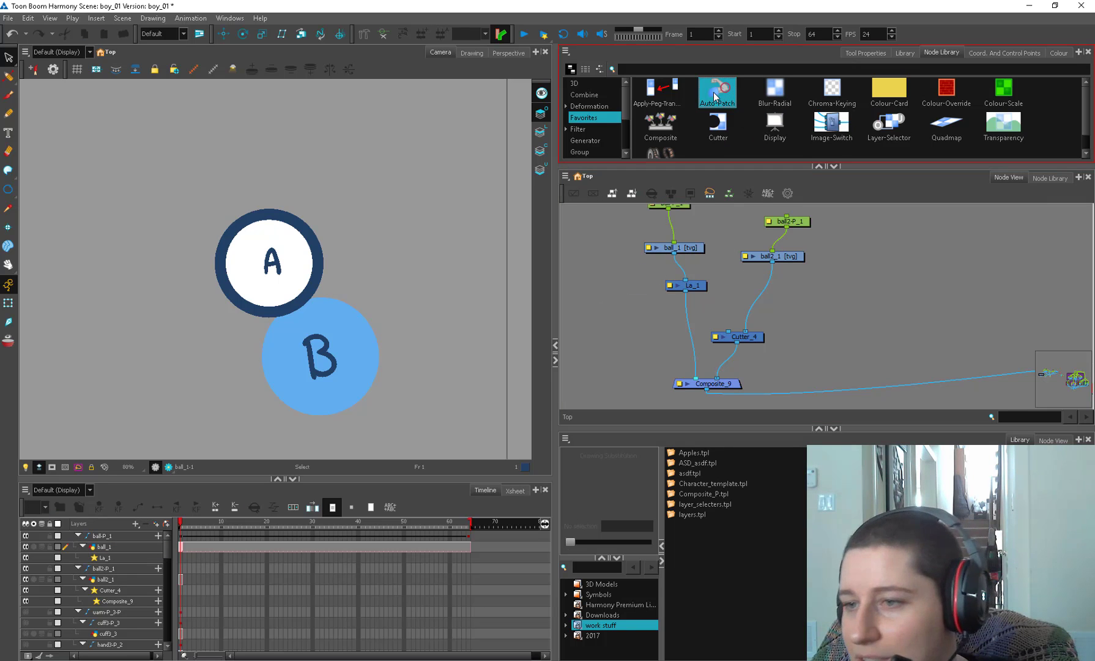
drag(614, 278, 617, 277)
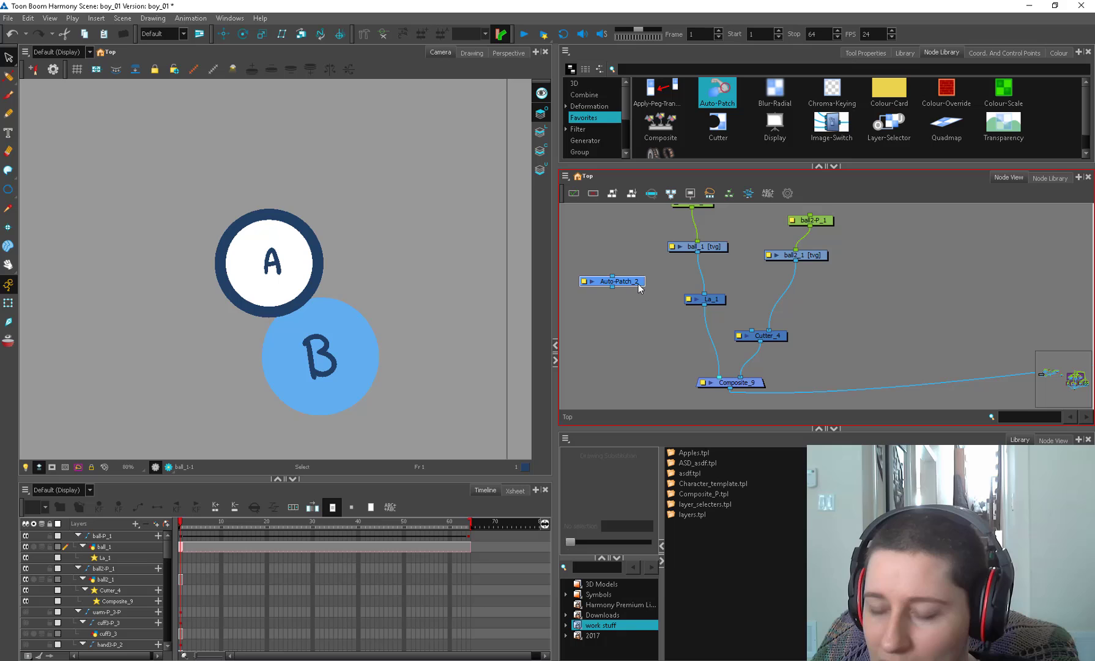
Move the letter A from ball_1's line art to its colour art in the drawing view.
drag(671, 247, 668, 244)
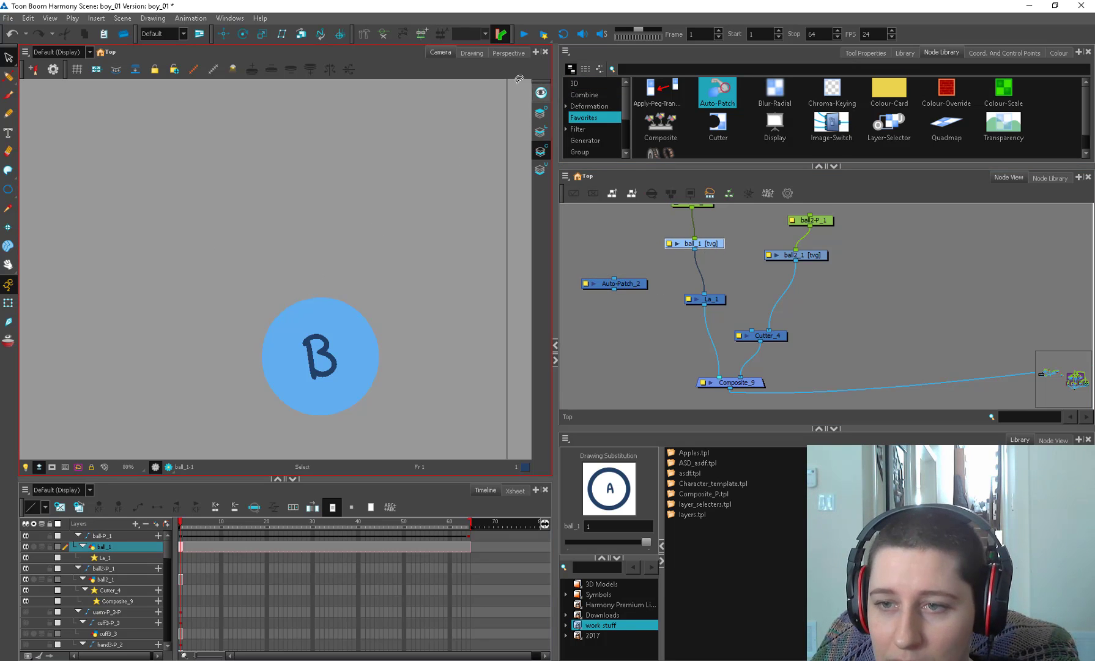
click(471, 52)
click(541, 131)
mouse_move(470, 209)
mouse_down()
mouse_move(308, 270)
mouse_move(287, 262)
mouse_move(341, 247)
mouse_up()
key(2)
key(2)
click(337, 277)
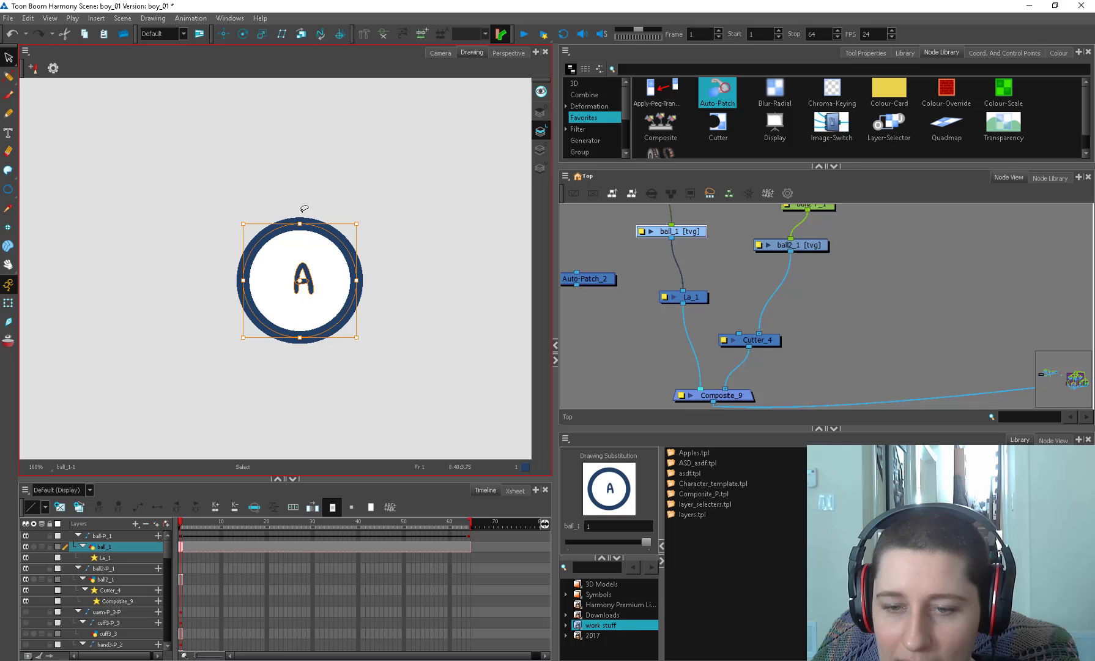
key(Delete)
click(541, 150)
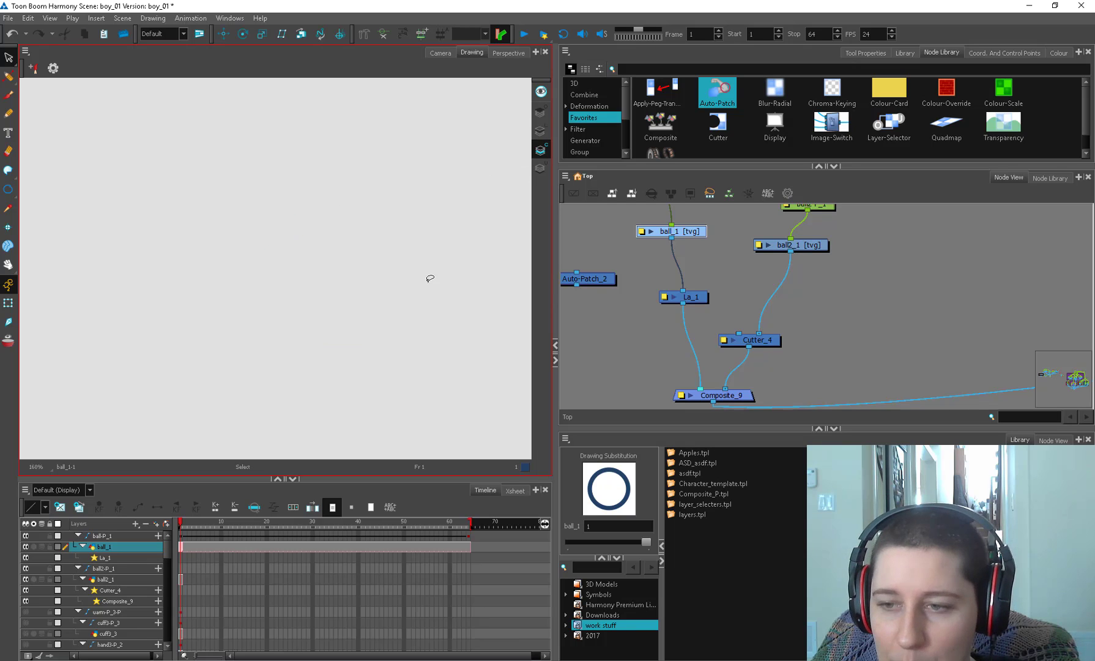
key(ctrl+v)
click(451, 211)
key(2)
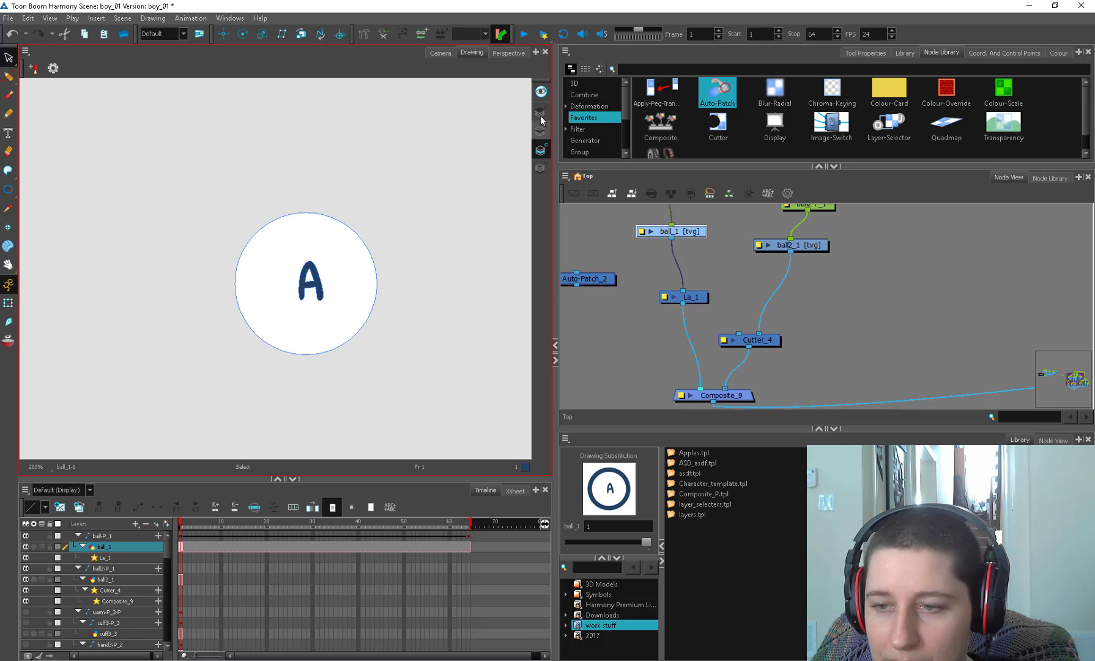
Thicken circle A's line-art outline inward with the Pencil Editor and compare it with the colour art.
click(540, 131)
key(alt+shift+q)
key(2)
key(2)
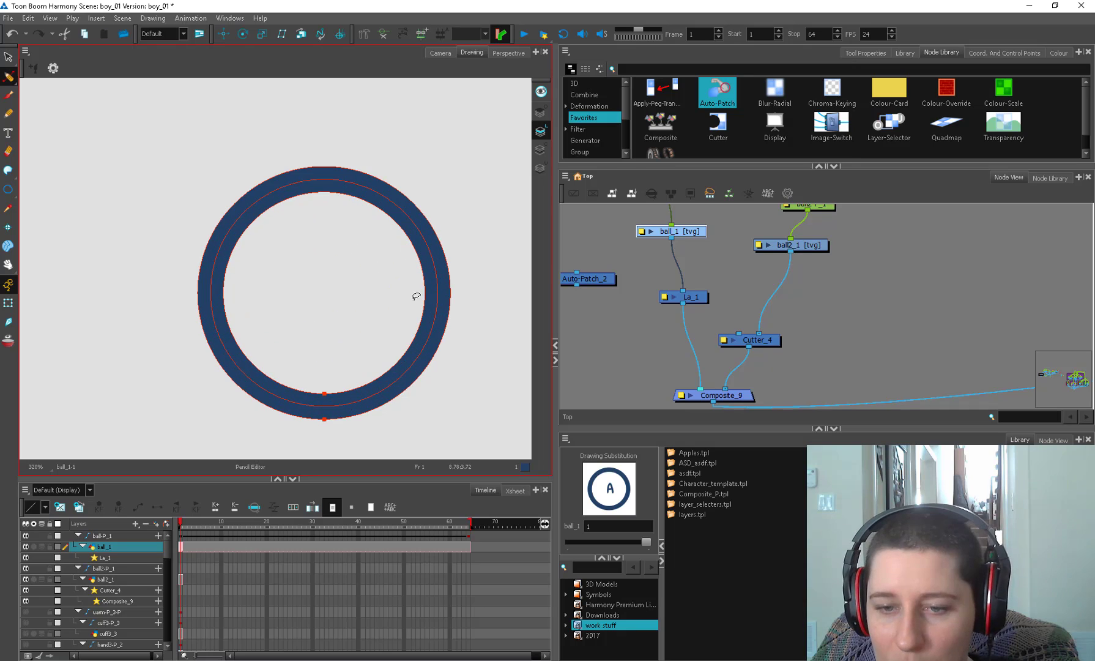
key(l)
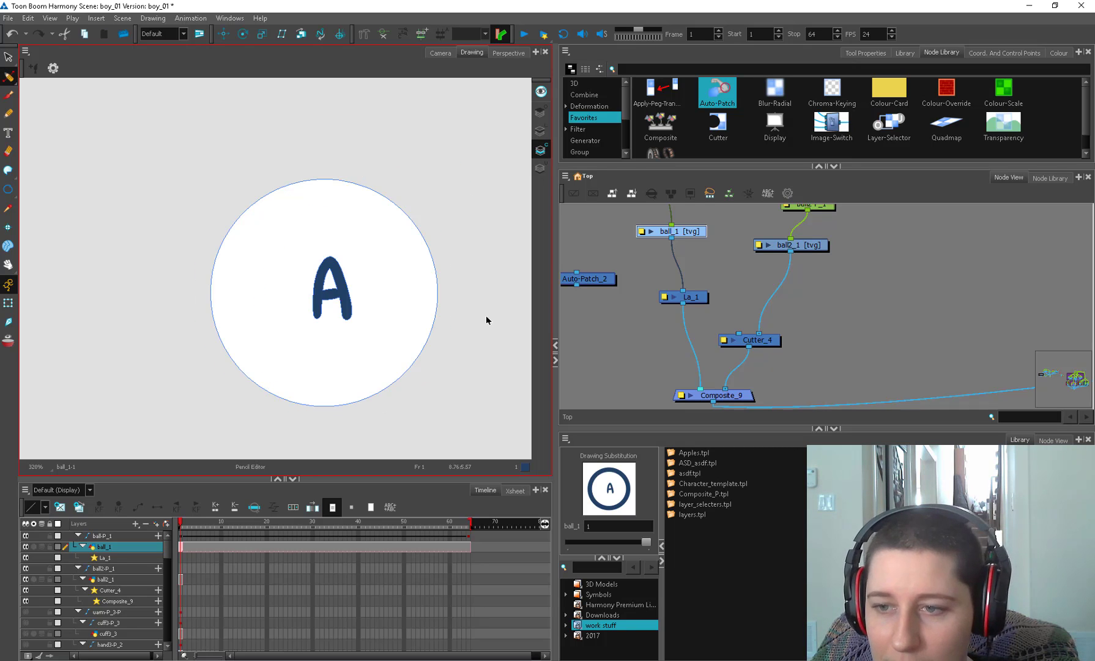
click(542, 95)
mouse_move(325, 390)
mouse_down()
mouse_move(325, 410)
mouse_move(326, 344)
mouse_up()
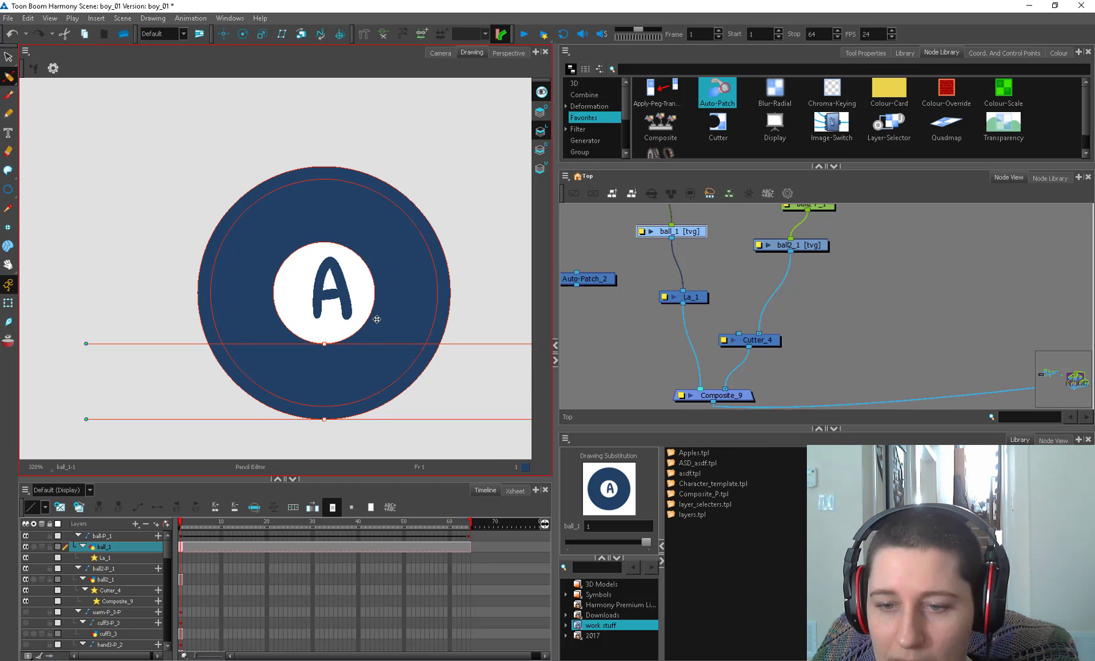
key(alt+s)
click(462, 195)
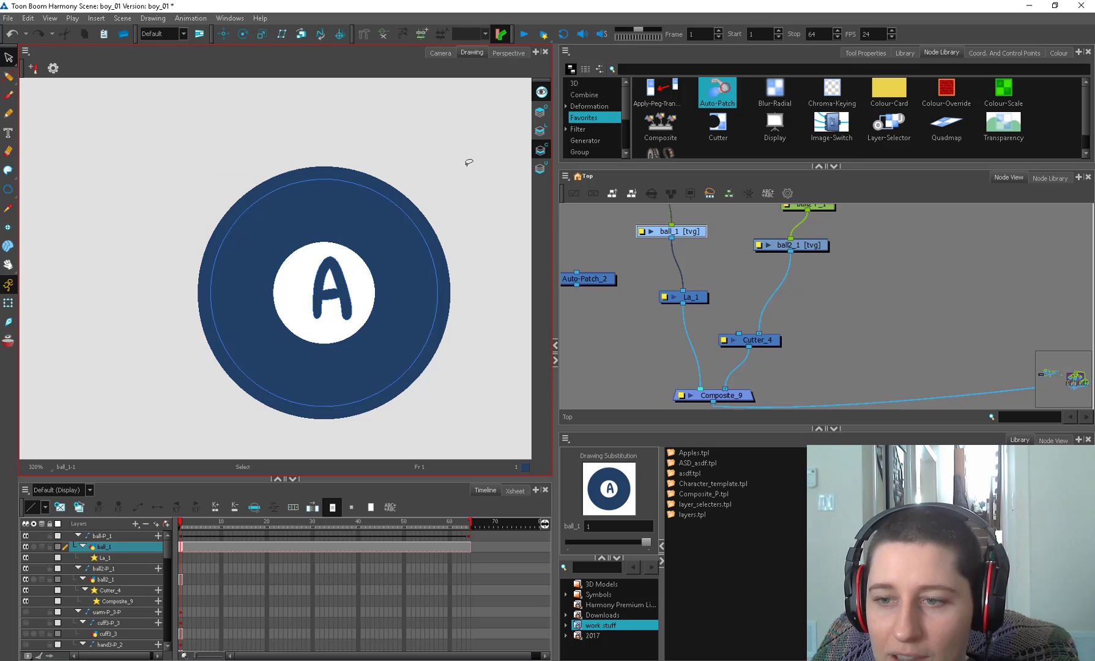
click(542, 92)
click(541, 95)
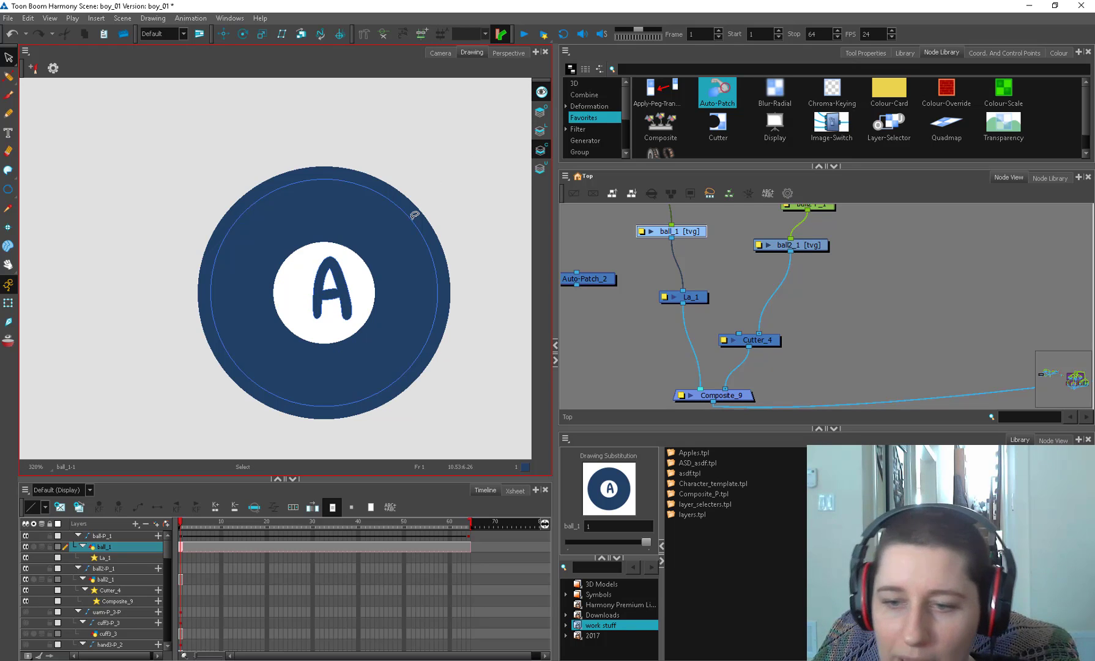
click(344, 301)
Pull the outline's inner edge back outward with the Pencil Editor to restore a thin ring around the letter.
click(541, 130)
click(9, 76)
drag(325, 344, 325, 395)
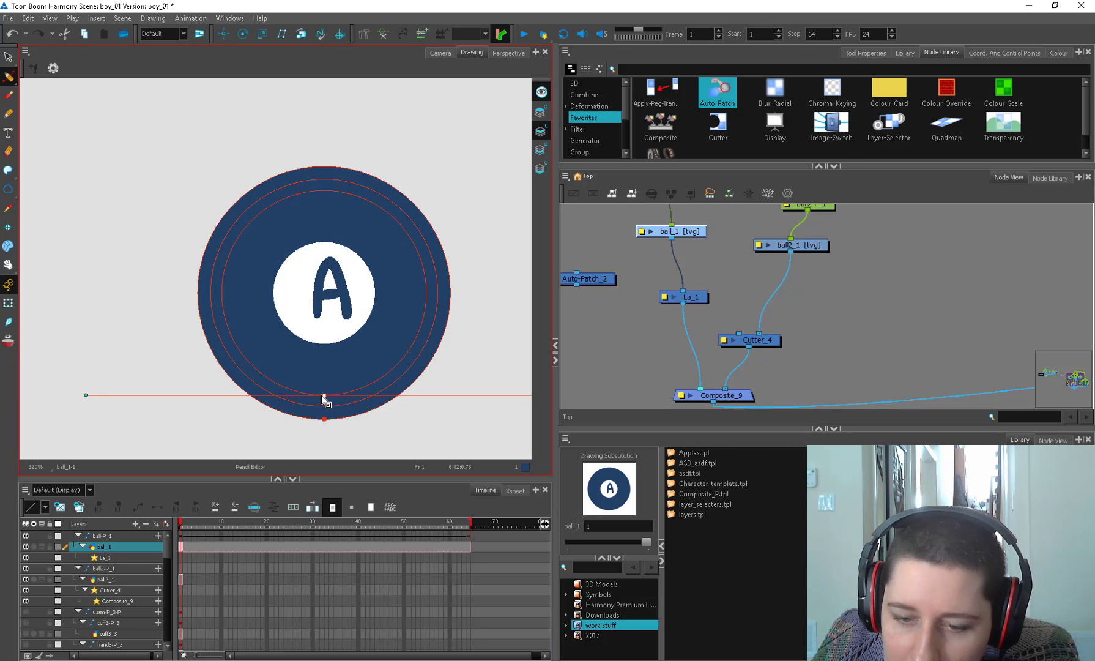
click(473, 370)
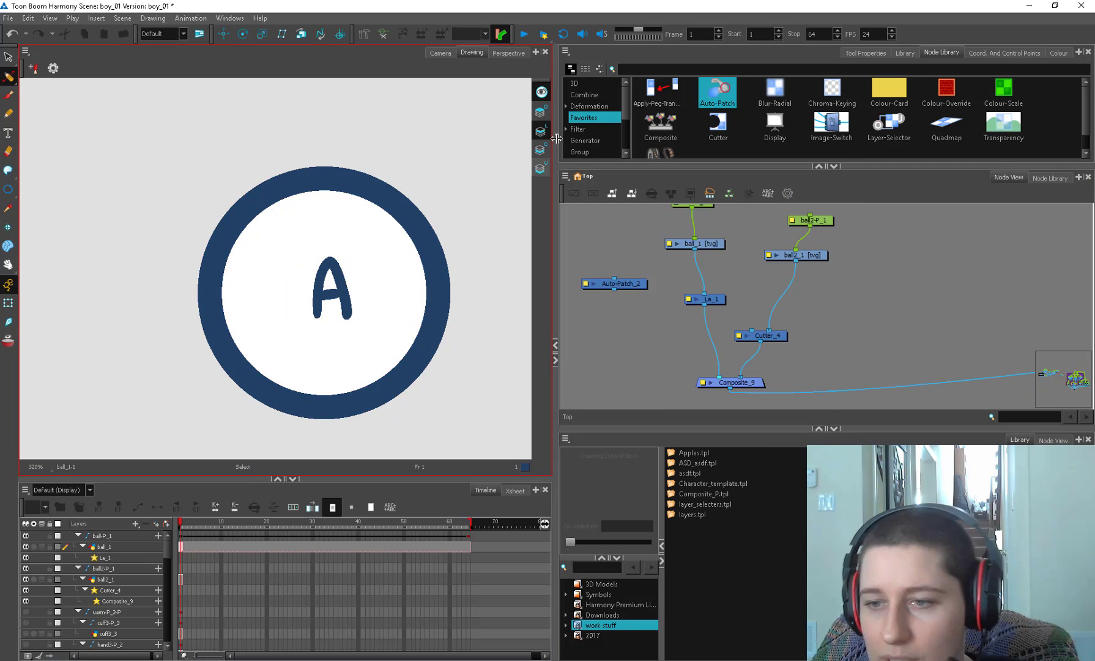
Reposition the Auto-Patch node and inspect the extent of circle A's colour-art fill beneath its outline in the drawing view.
click(640, 286)
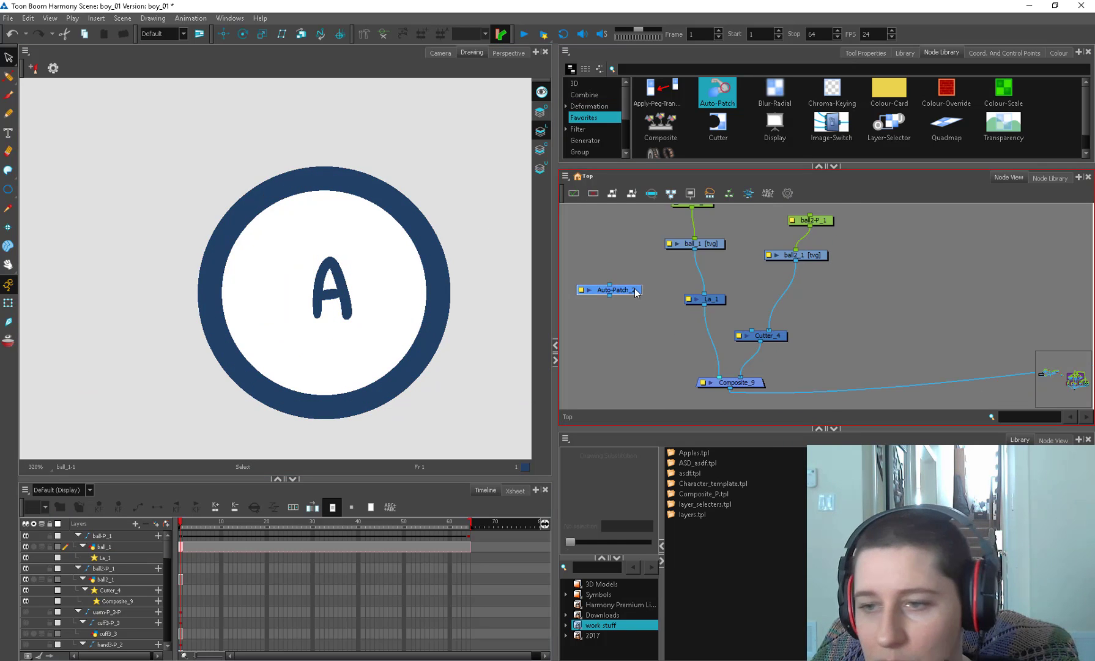
click(540, 152)
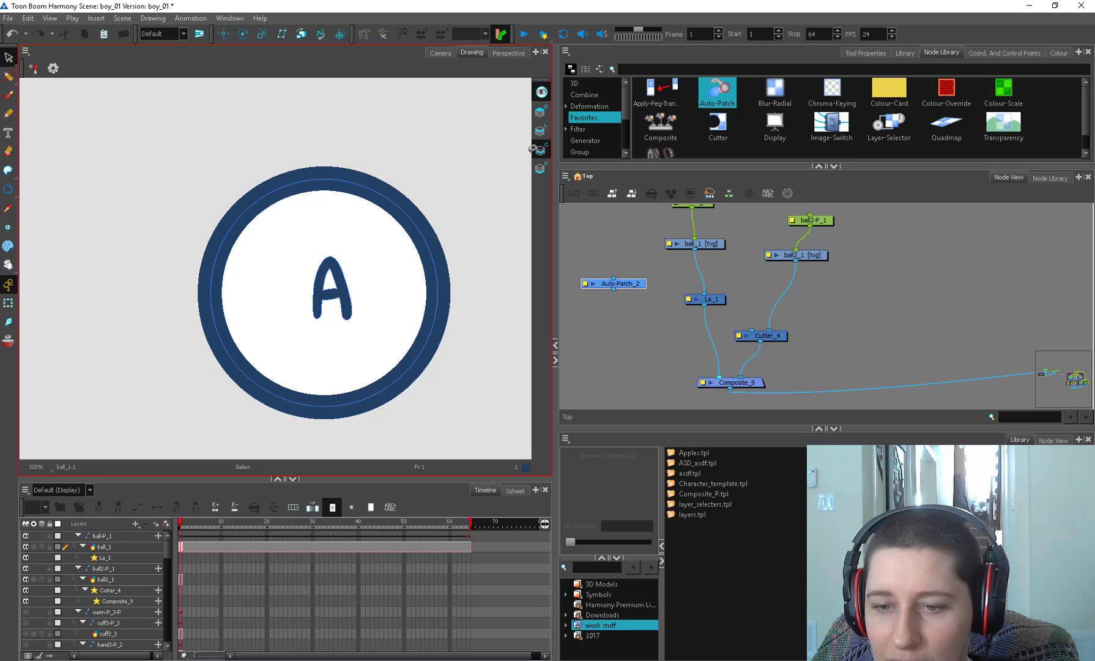
click(254, 237)
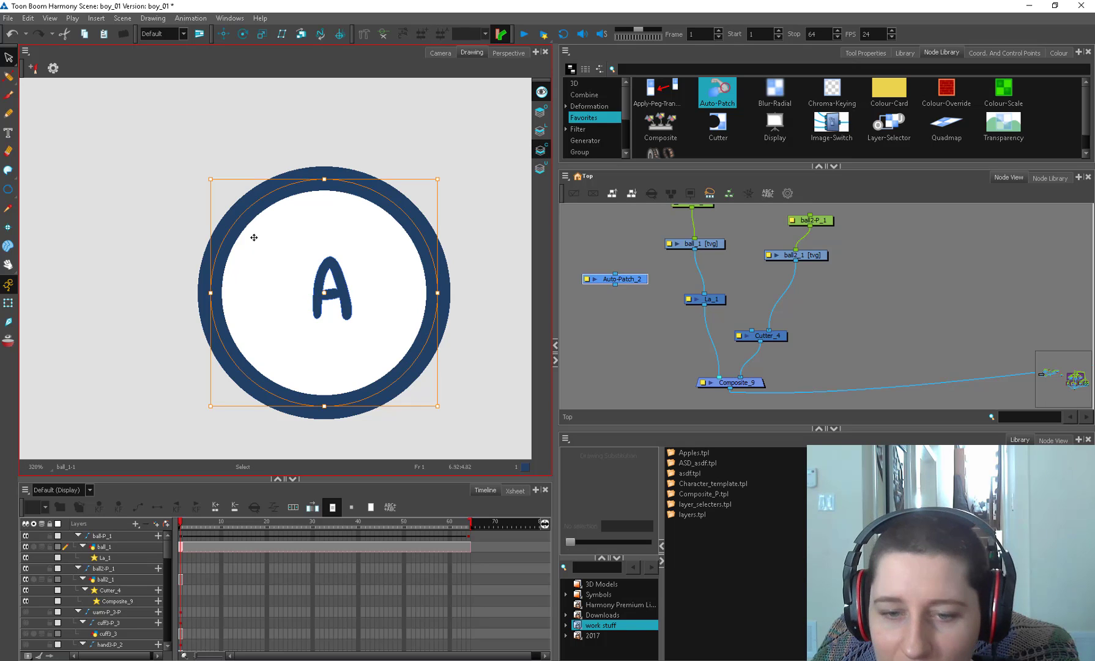
click(444, 186)
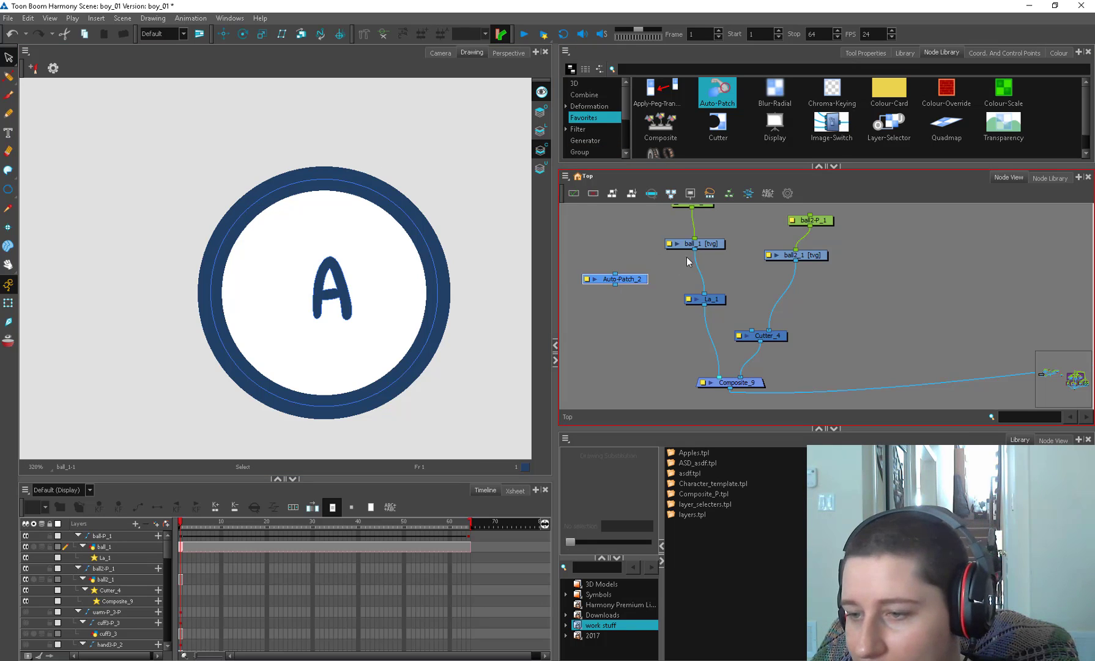
Add a Cutter and layer selectors, wiring La_1 as its matte and Ca_1 as its image, with its output into Composite_9.
drag(718, 125, 661, 335)
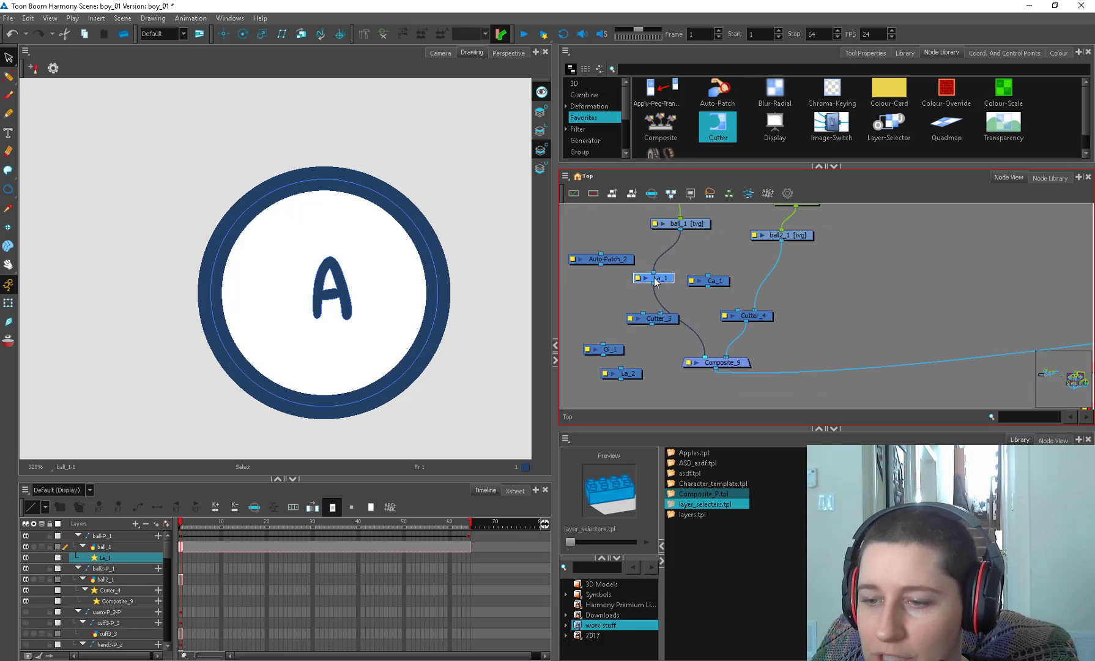
click(591, 248)
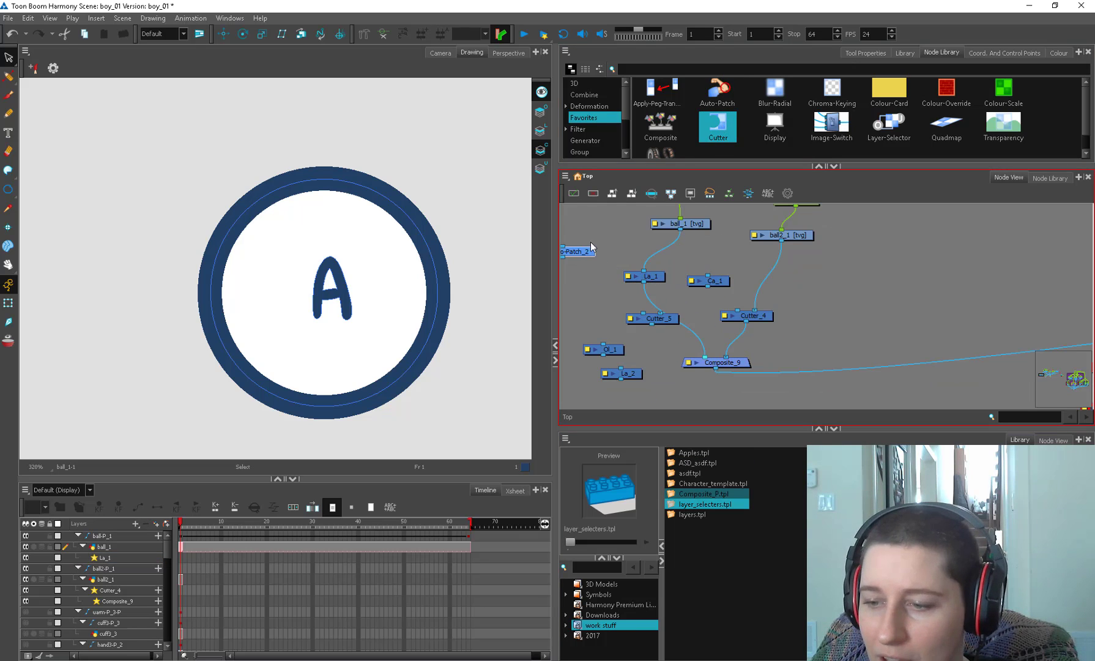
drag(653, 277, 642, 273)
drag(716, 282, 708, 282)
drag(680, 229, 709, 355)
drag(667, 319, 689, 308)
scroll(638, 298, up, 3)
click(694, 310)
drag(697, 279, 697, 270)
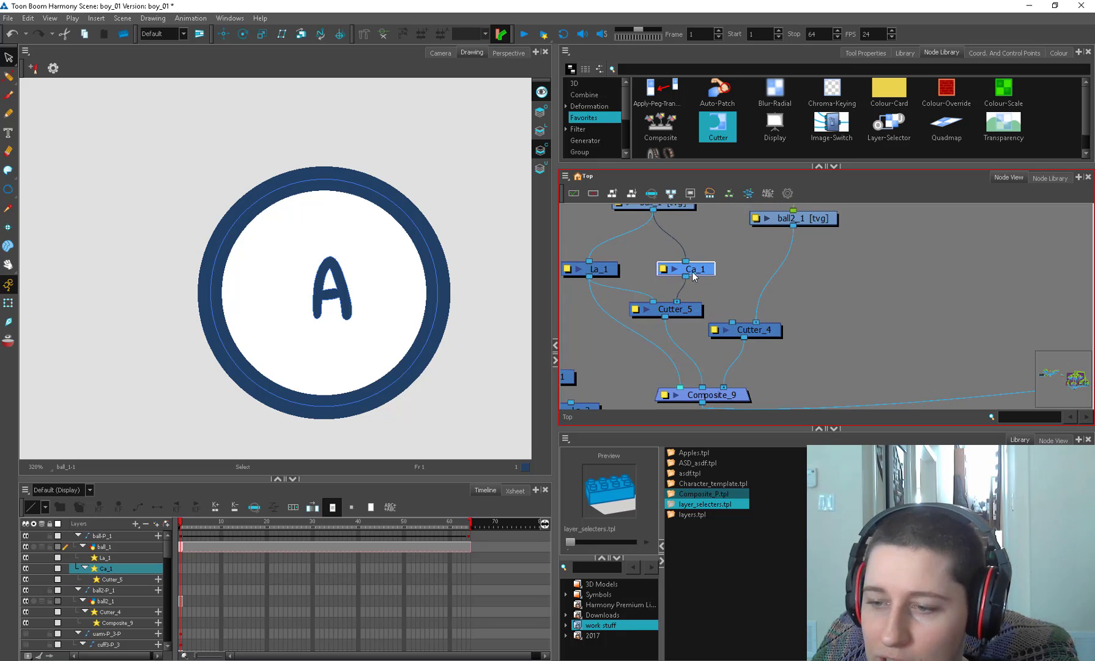
Delete the Ca_1 and Cutter_5 nodes from ball_1's branch.
scroll(661, 310, down, 1)
drag(753, 299, 798, 304)
scroll(790, 307, down, 1)
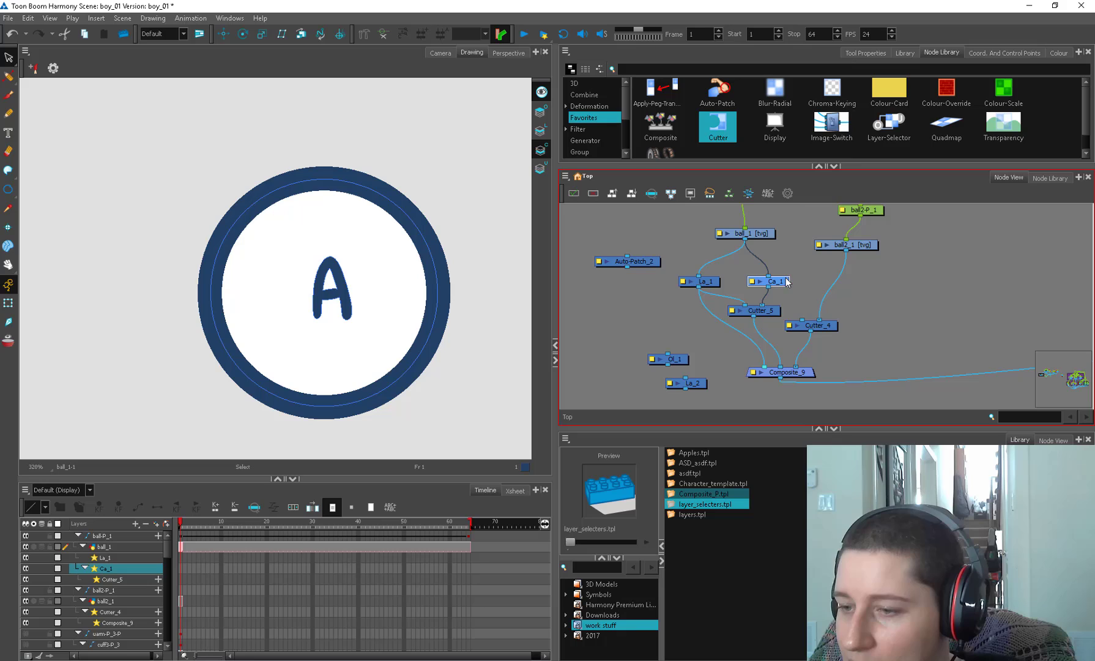
drag(638, 261, 776, 343)
key(Delete)
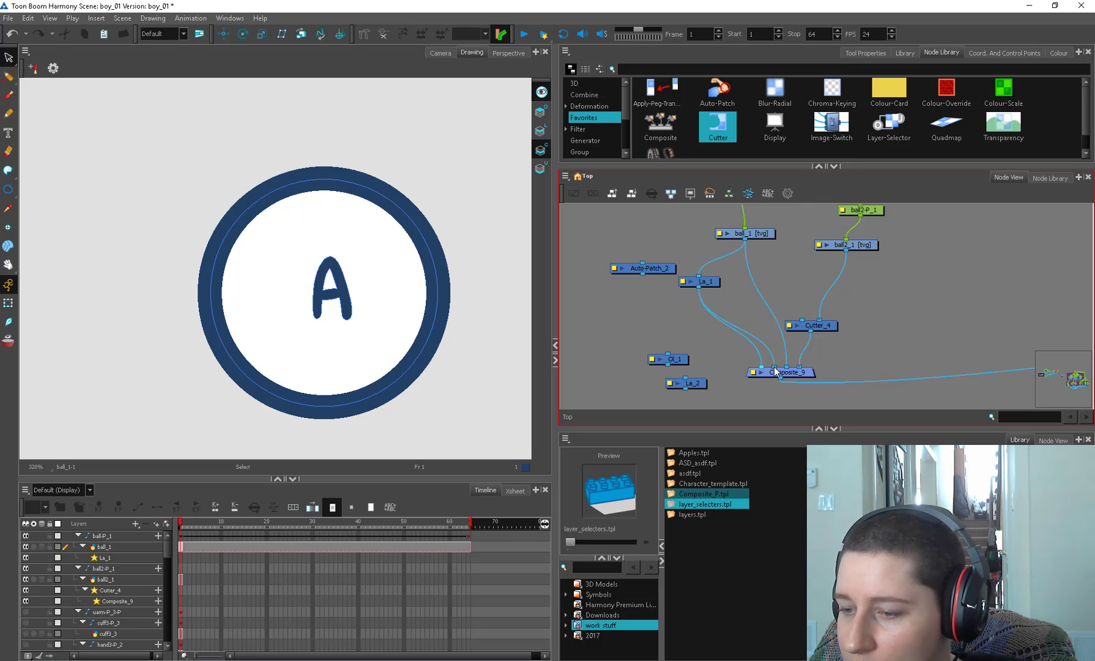
Route ball_1 through Auto-Patch_2 into the matte port of Cutter_4.
drag(665, 270, 787, 284)
drag(712, 283, 699, 284)
drag(787, 288, 775, 286)
drag(795, 311, 719, 332)
drag(705, 388, 727, 341)
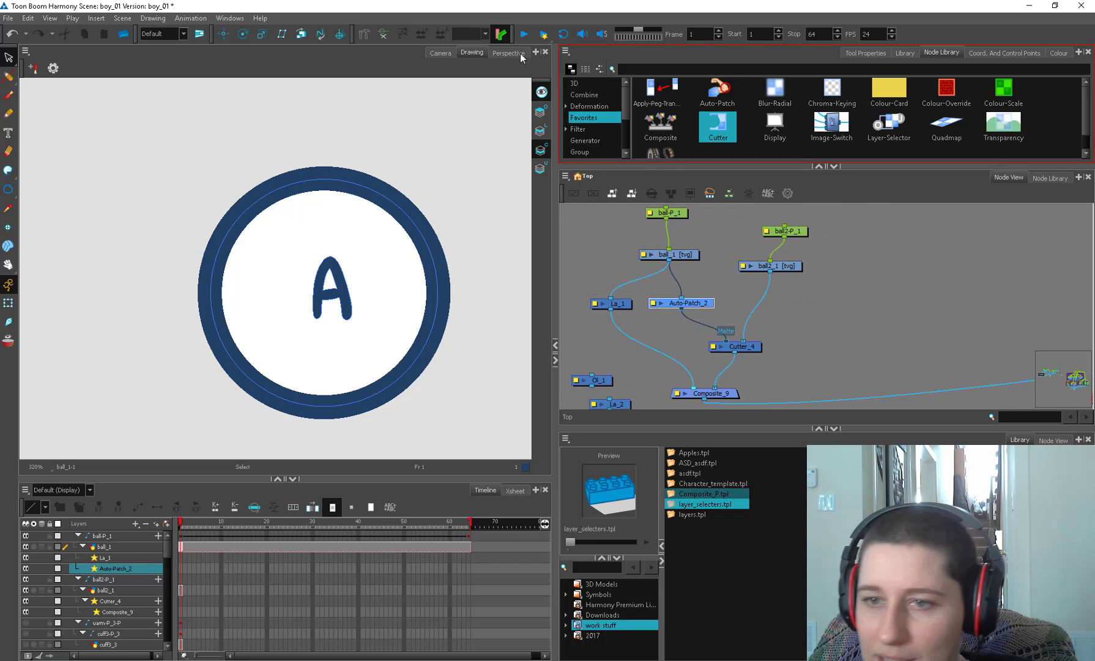
In the camera view, remove La_1 so ball_1 feeds Composite_9 directly, and reorder the composite inputs to place ball B in front.
click(440, 53)
click(8, 303)
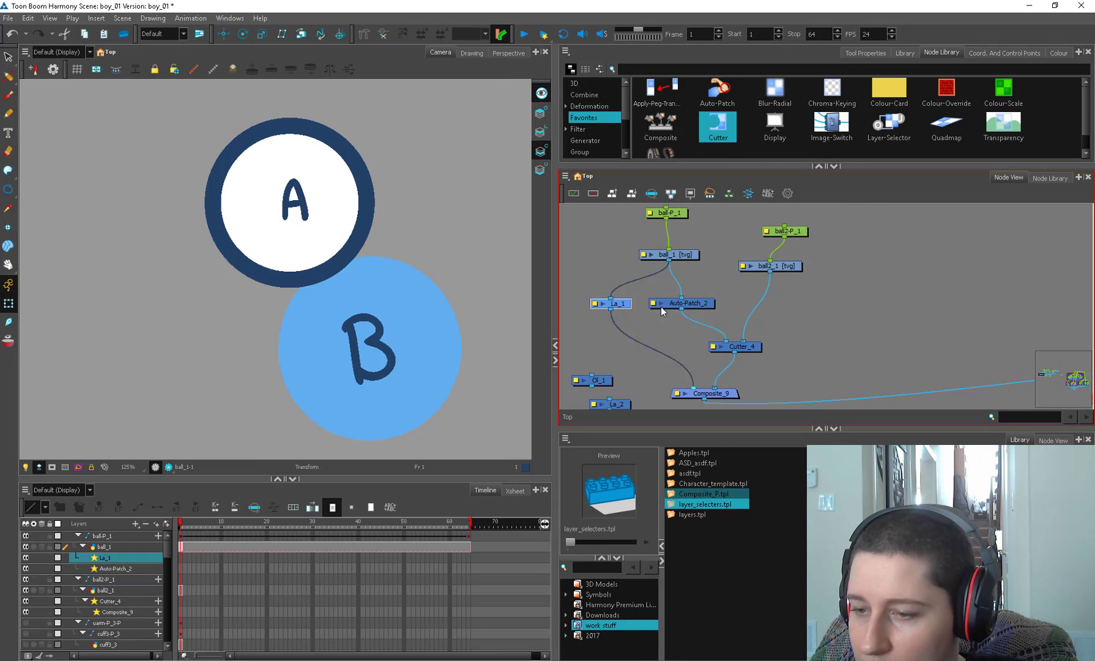
key(Delete)
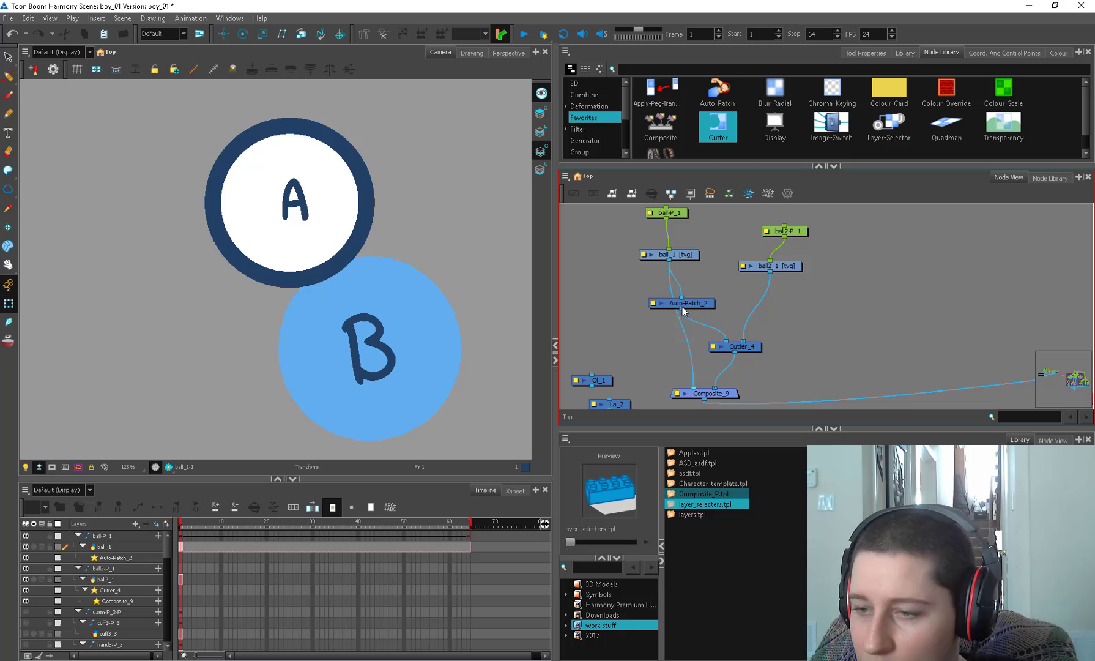
drag(685, 252, 638, 260)
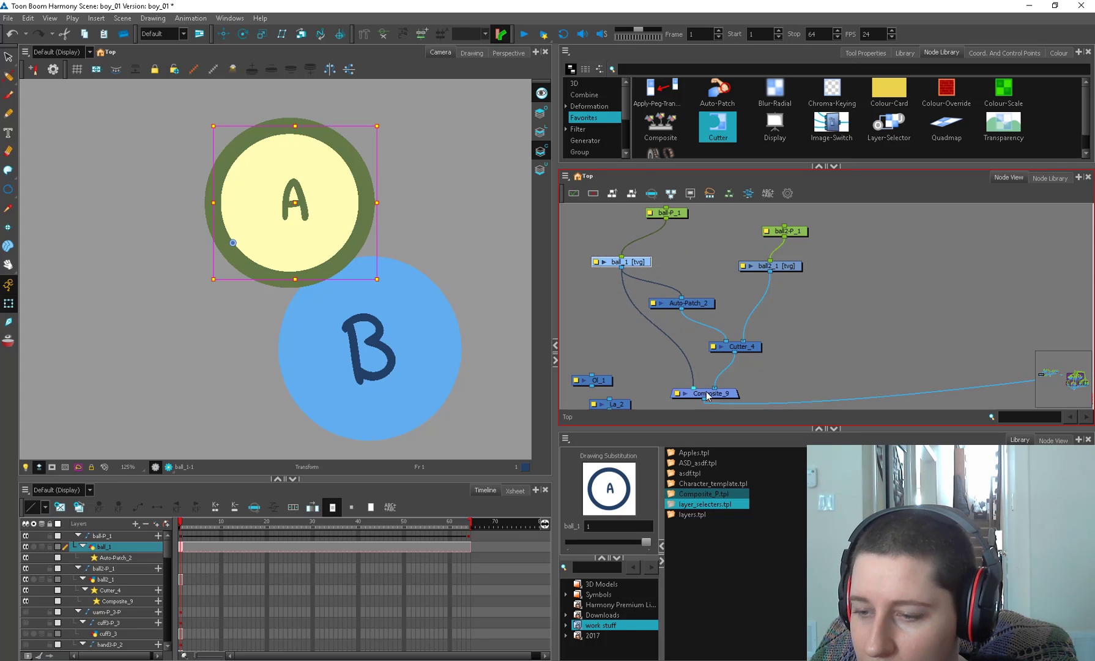
click(705, 294)
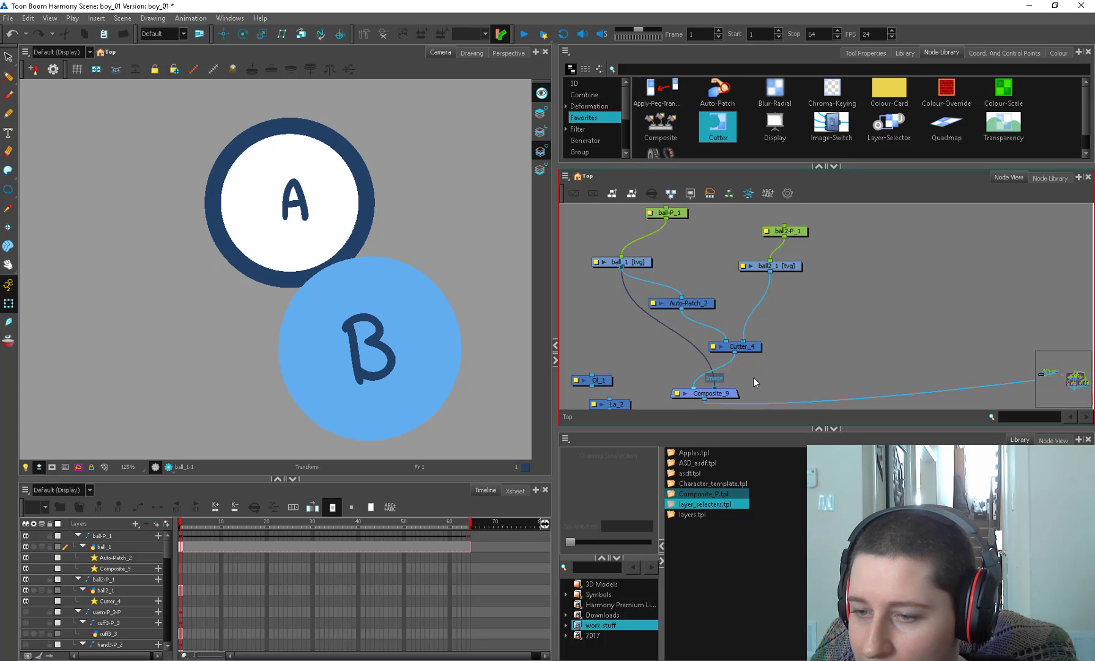
Move ball A through its ball-P_1 peg down over ball B so the two overlap.
drag(703, 306, 705, 302)
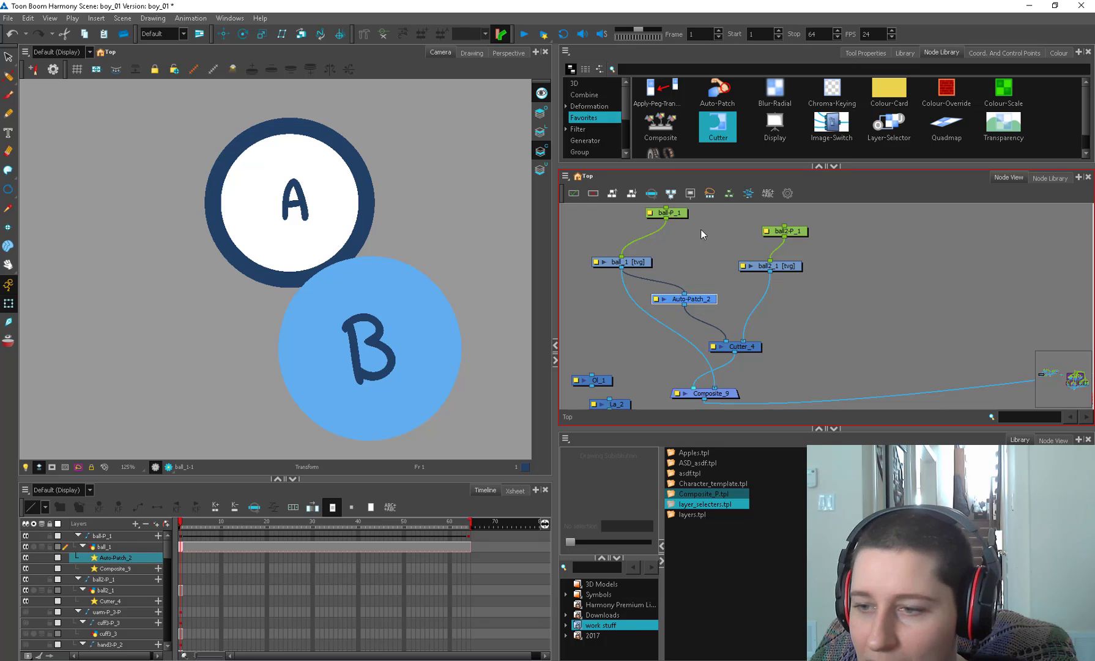
click(666, 213)
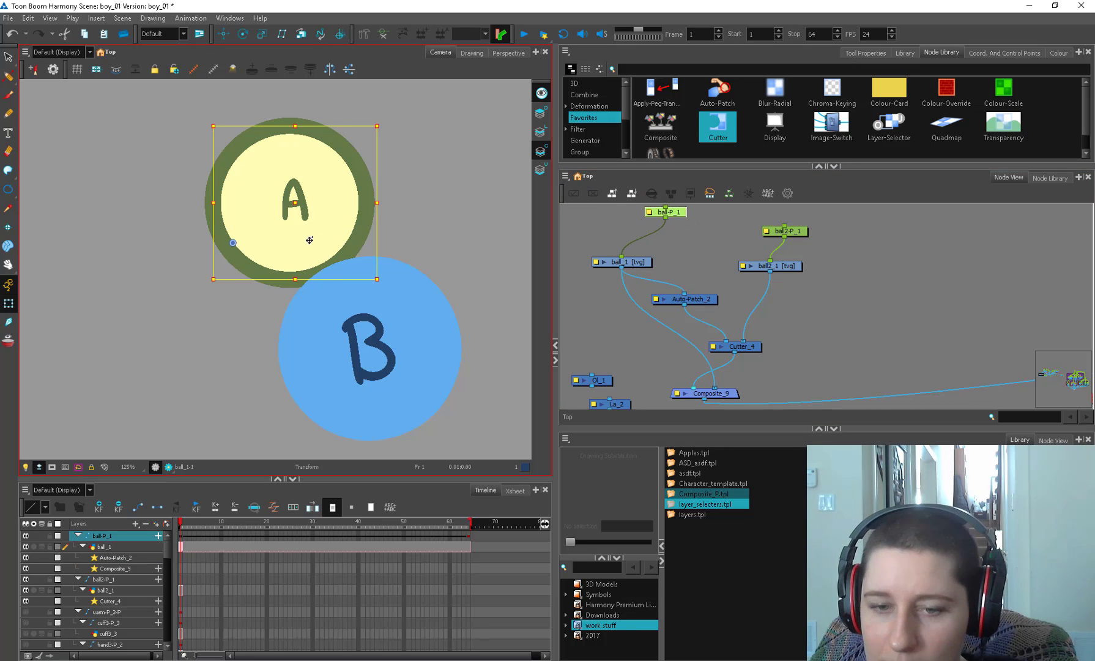
drag(303, 206, 336, 248)
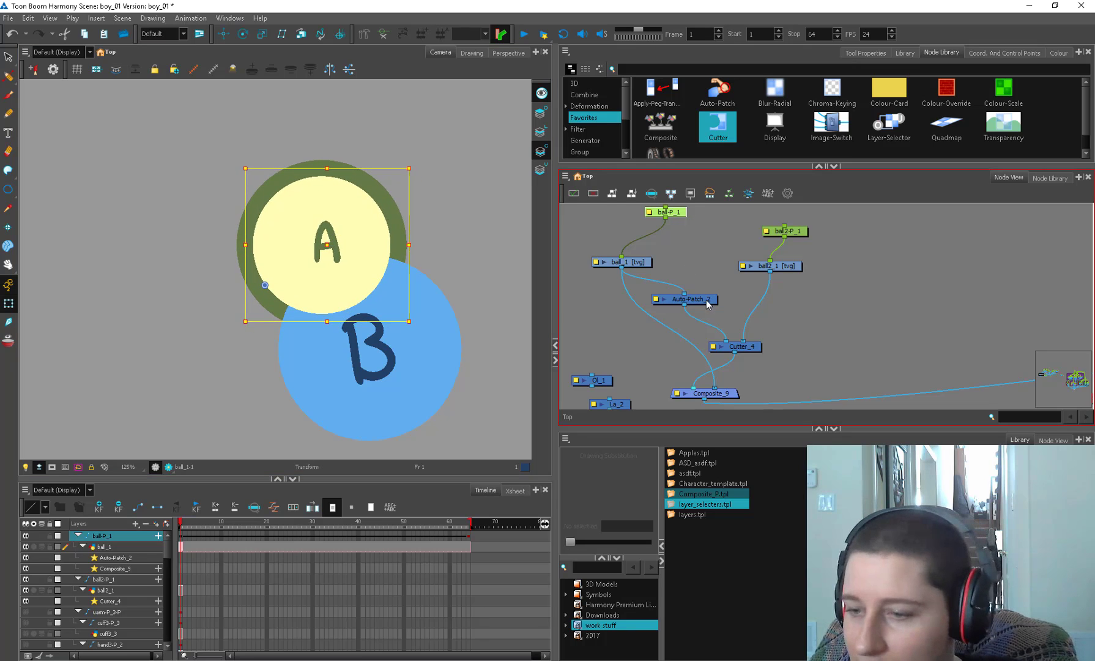
Disconnect ball_1 from Composite_9 to isolate the cut-out in ball B, and undo the disconnection.
click(689, 336)
key(Delete)
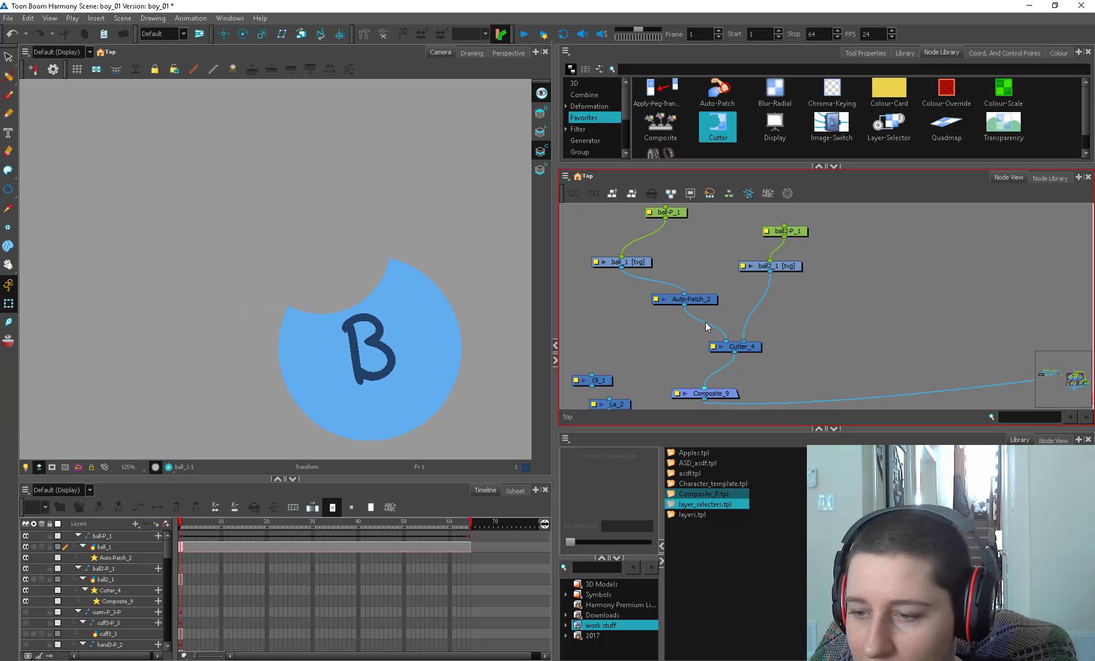
key(ctrl+z)
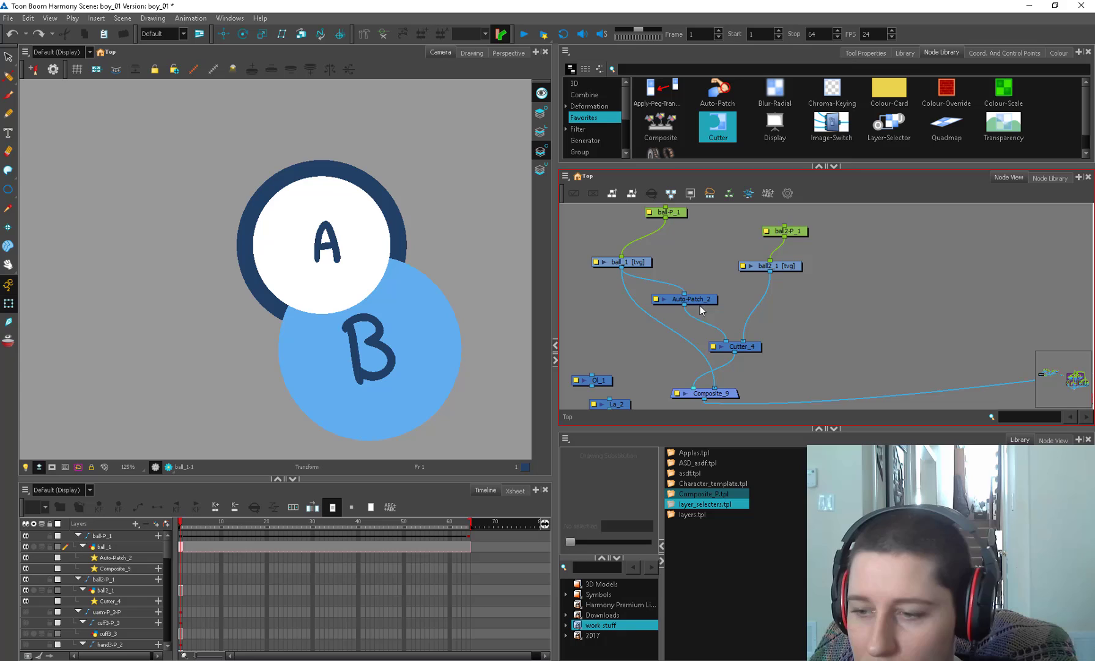
Replace Auto-Patch_2 with the Ca_1 colour-art selector between ball_1 and the matte port of Cutter_4.
drag(701, 304, 718, 257)
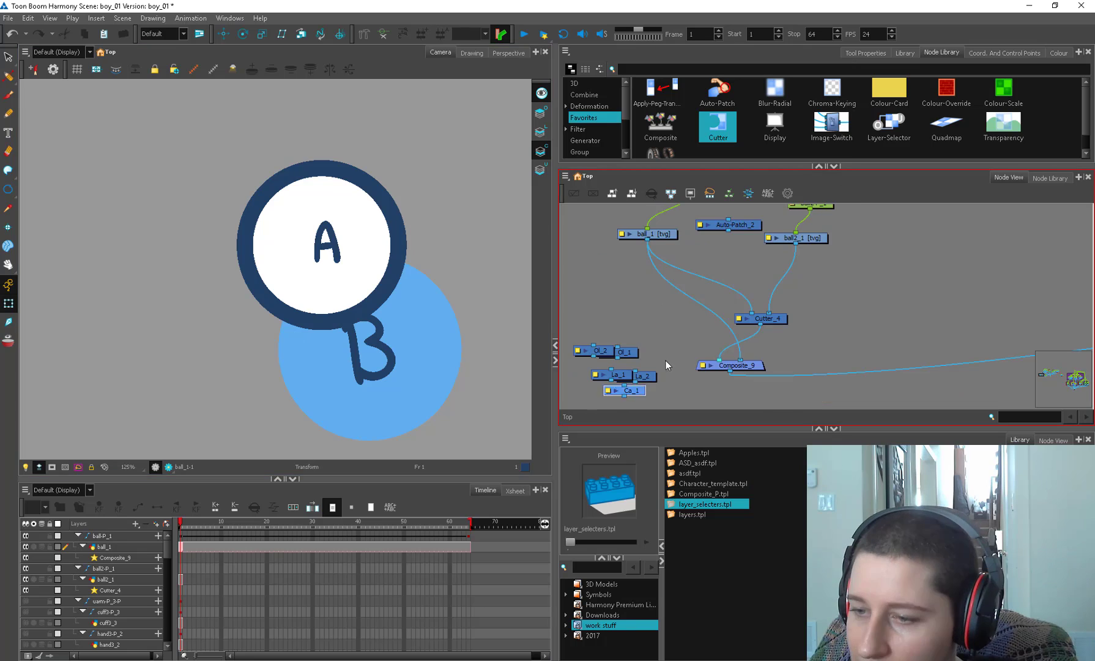
drag(632, 390, 719, 277)
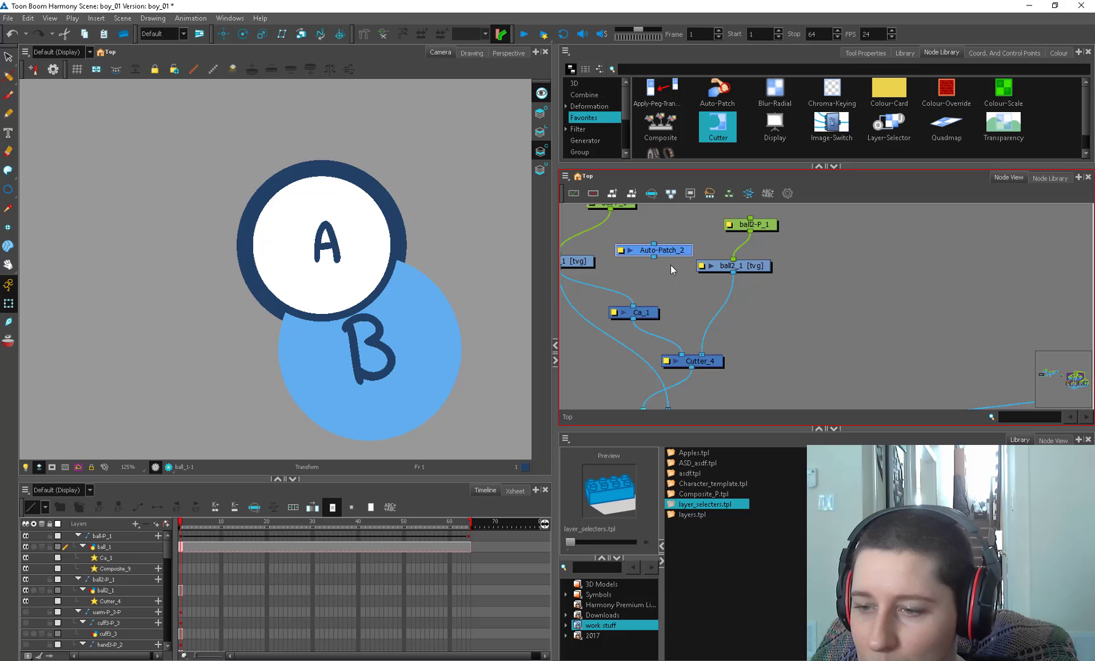
drag(671, 265, 757, 274)
mouse_move(722, 249)
mouse_down()
mouse_move(689, 293)
mouse_move(722, 252)
mouse_up()
drag(752, 277, 703, 298)
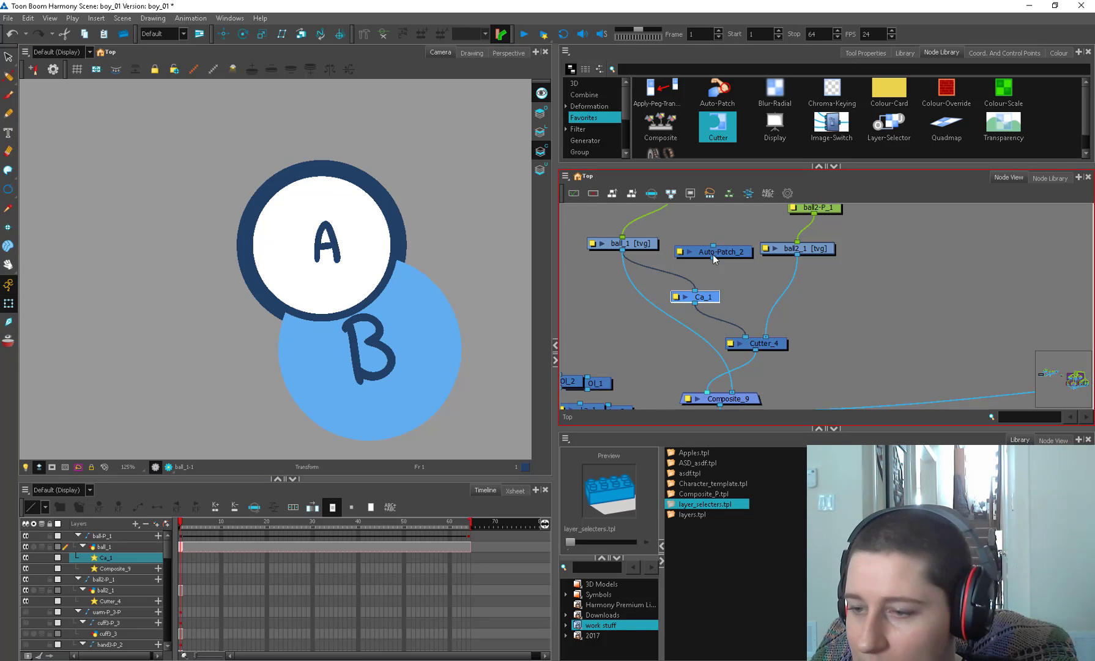
Detach Ca_1 from the network so ball_1 feeds the matte port of Cutter_4 directly.
drag(704, 298, 746, 282)
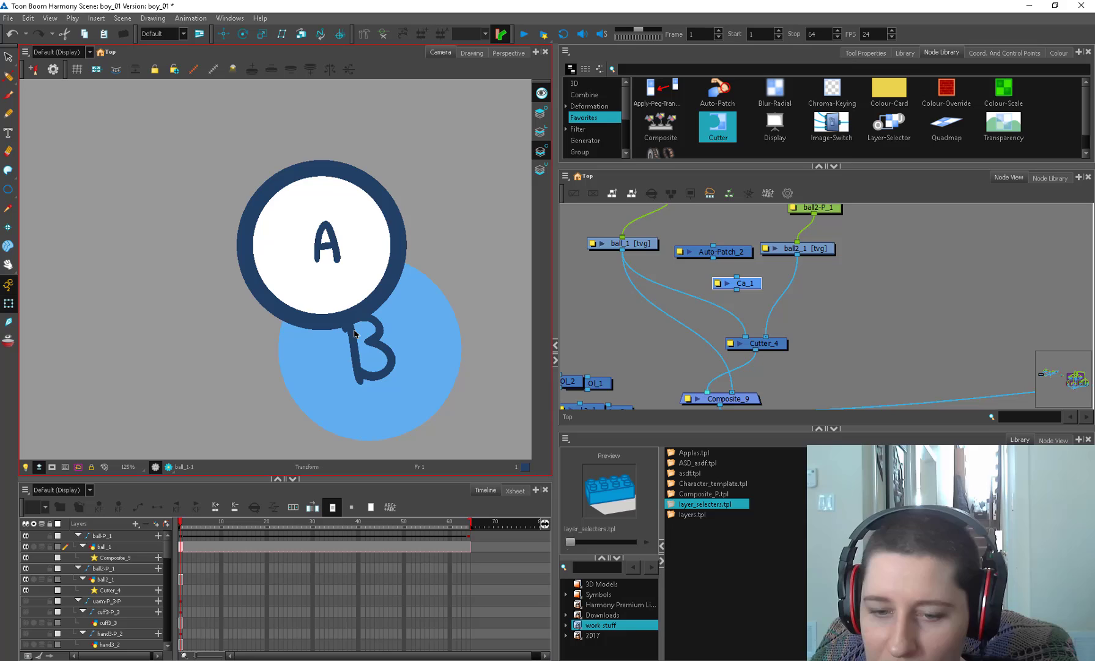
click(757, 314)
scroll(856, 282, down, 3)
drag(924, 258, 901, 231)
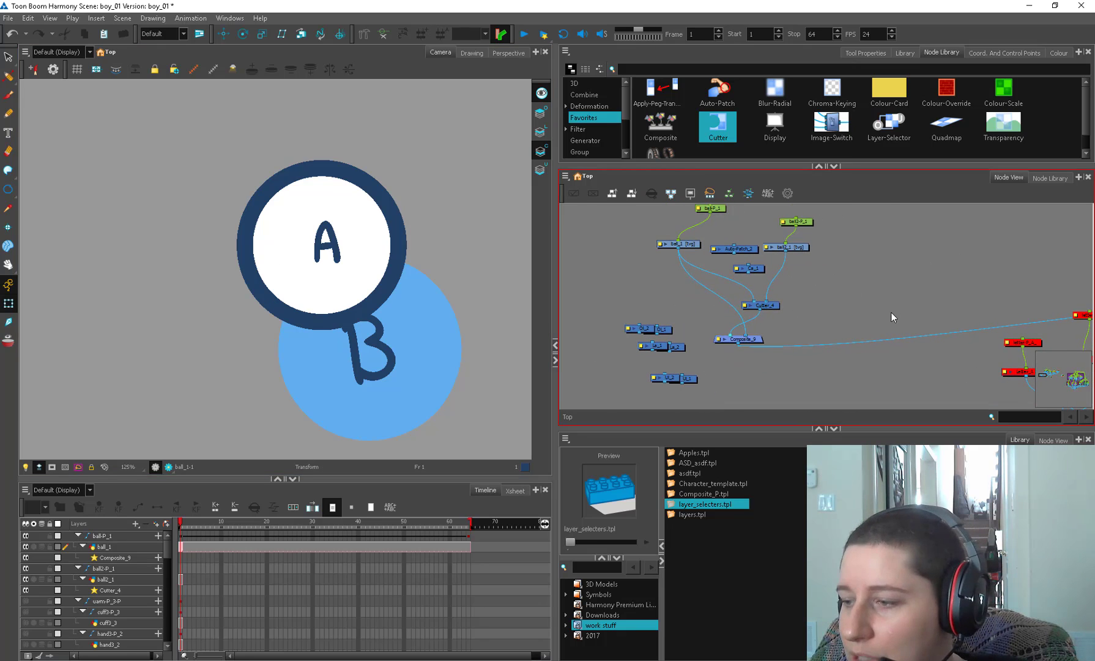